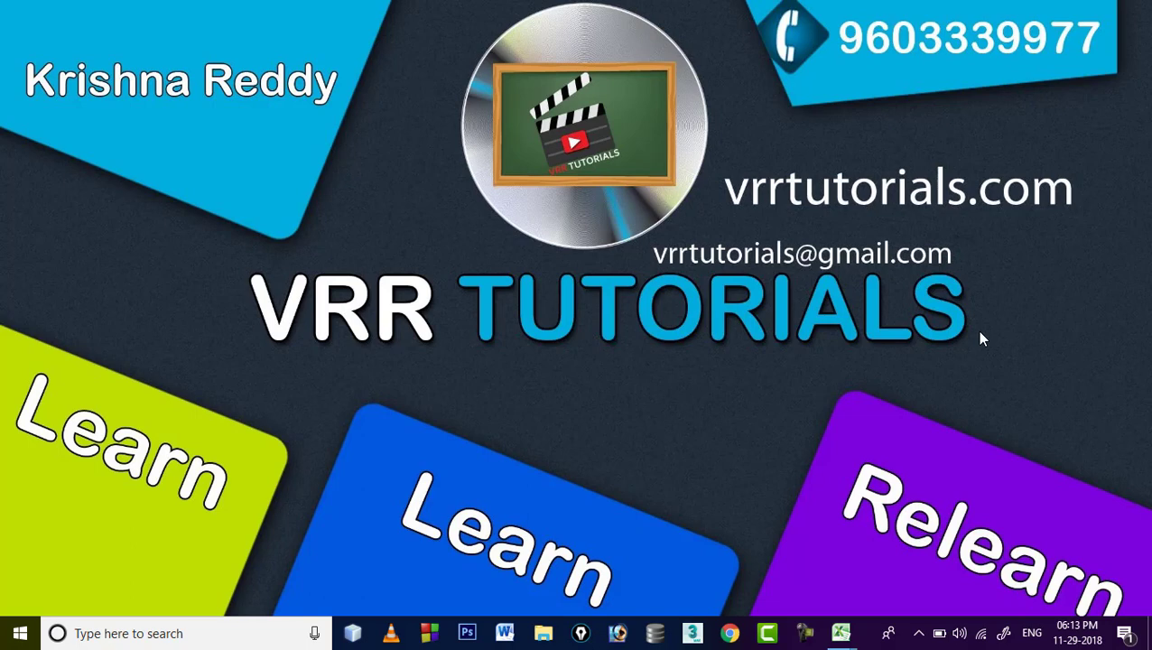
- Show taskbar thumbnails of the open workbooks, including lookup table.xlsx and desination.xlsx
left_click(840, 634)
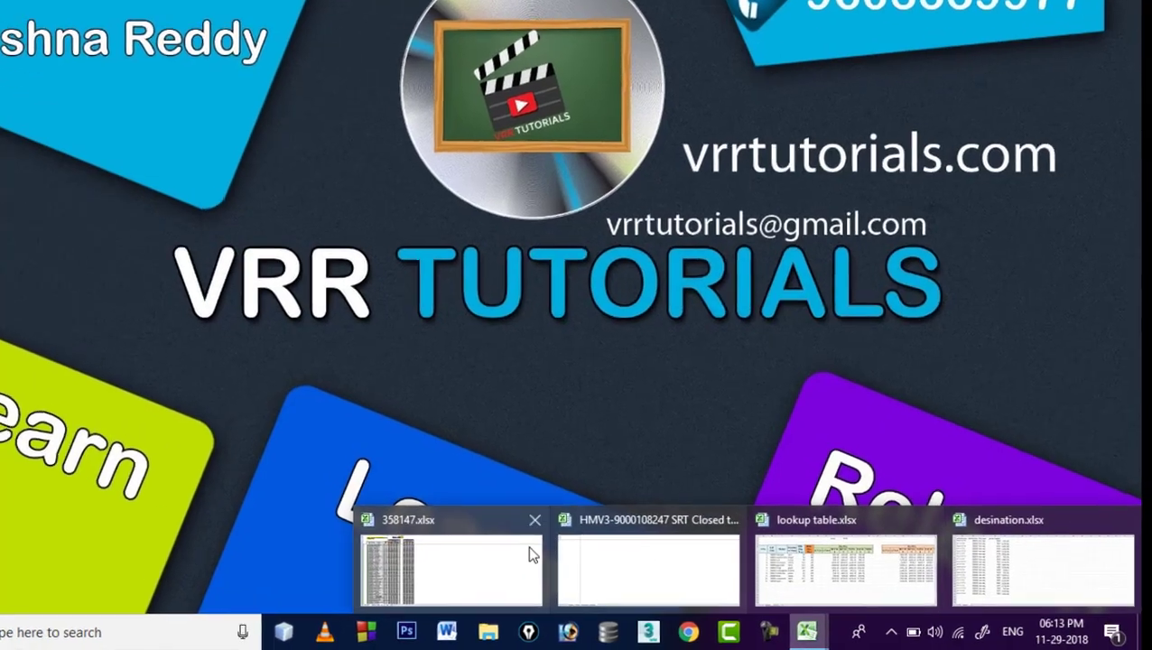
- Cycle through 358147.xlsx and the trips report, ending on Freight_Advice_Summary_Report in Protected View
left_click(533, 575)
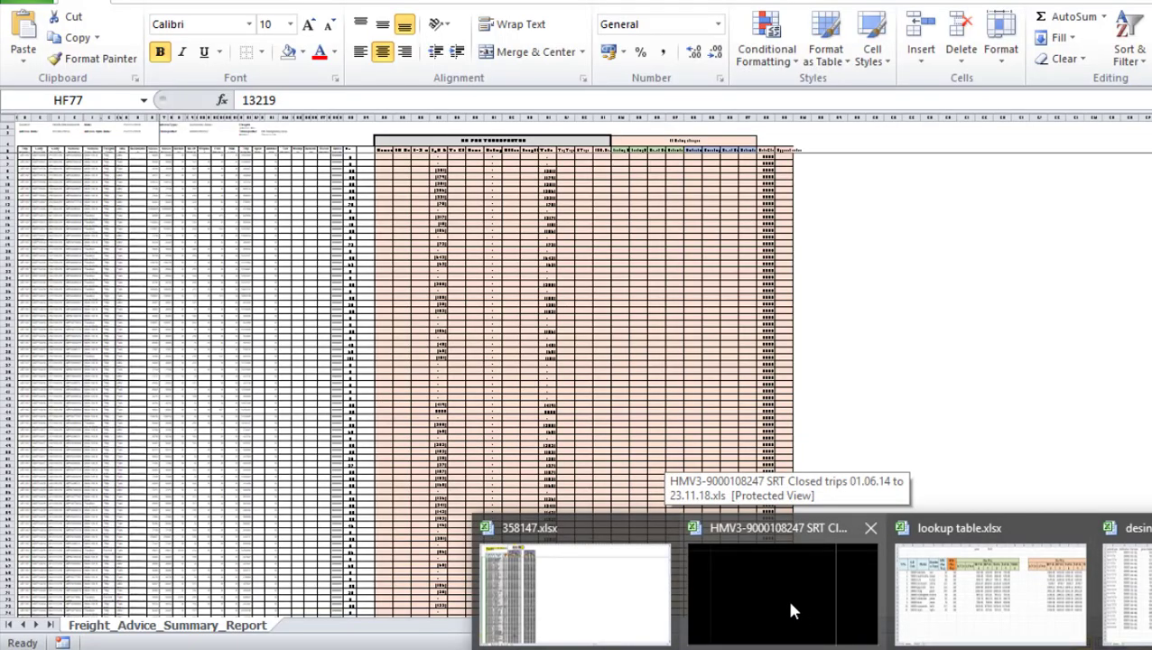
left_click(790, 603)
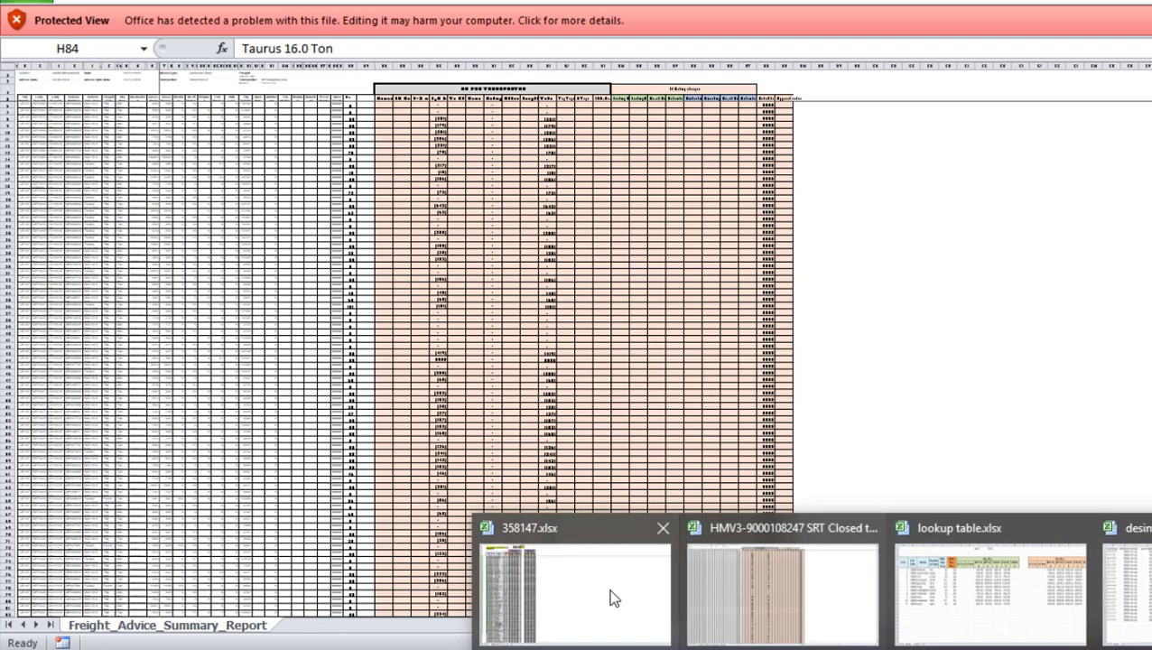
left_click(609, 589)
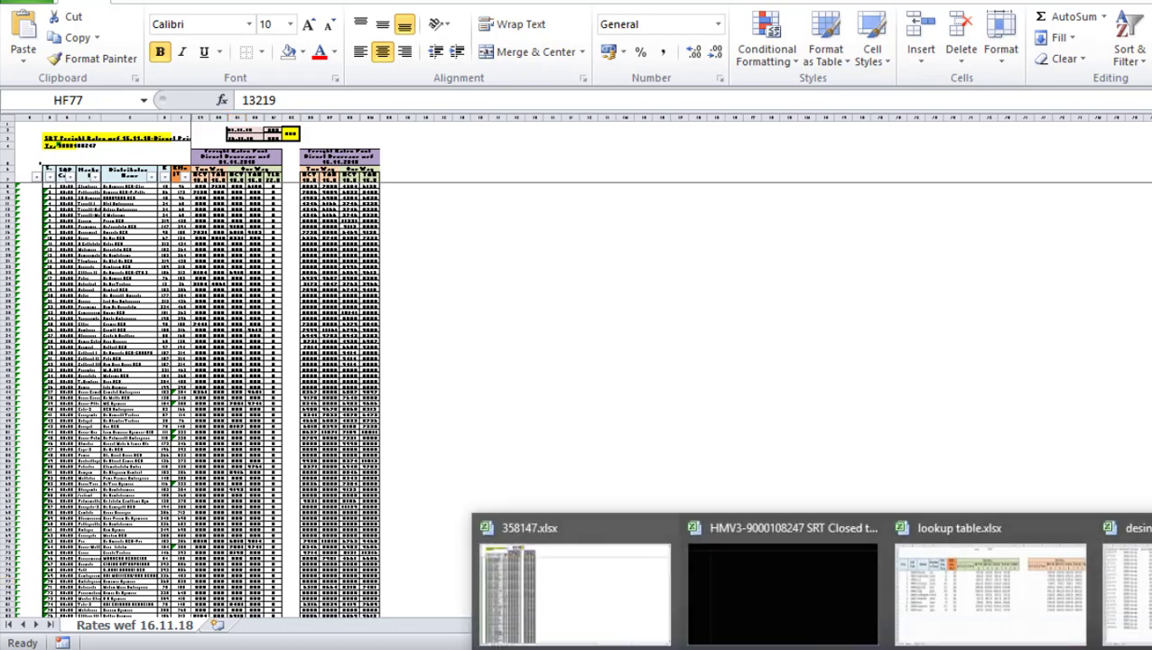
left_click(824, 600)
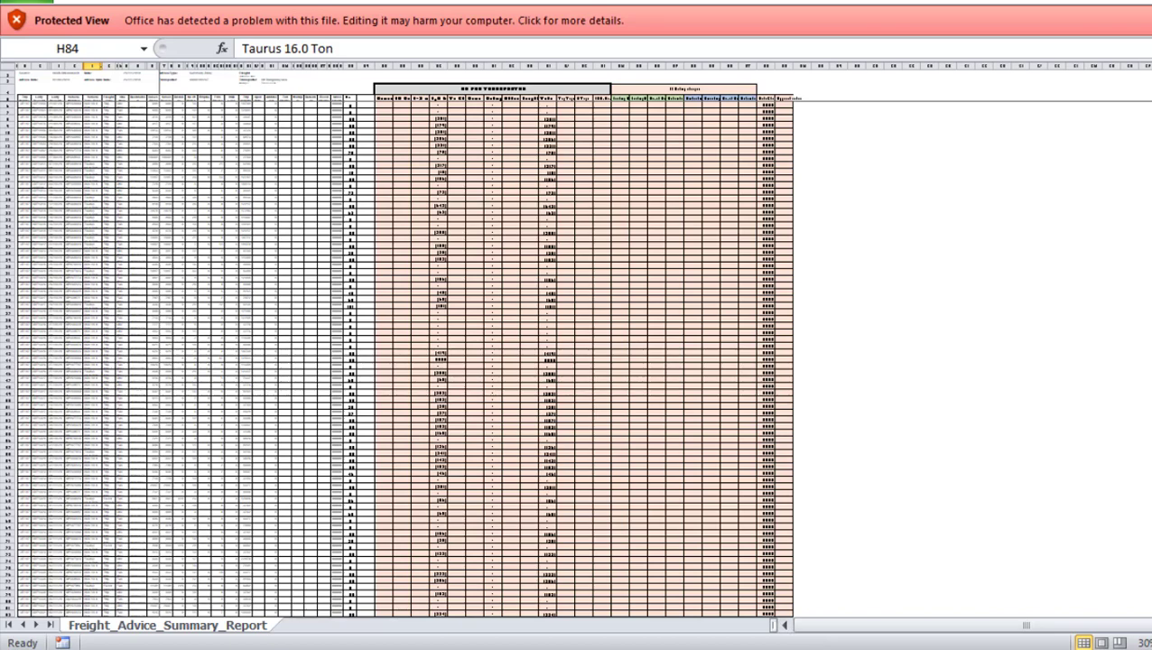
- Switch to 358147.xlsx to view the Rates wef 16.11.18 distributor freight rates
left_click(594, 585)
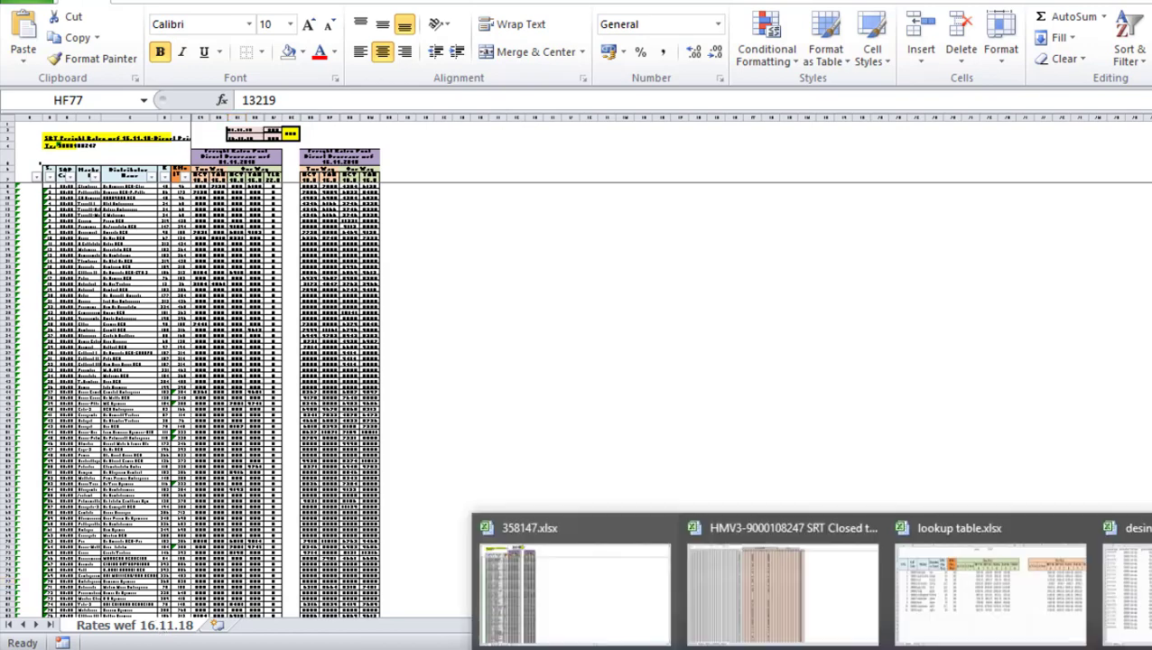
- Bring lookup table.xlsx forward to show the per-market one-way freight rates
left_click(822, 598)
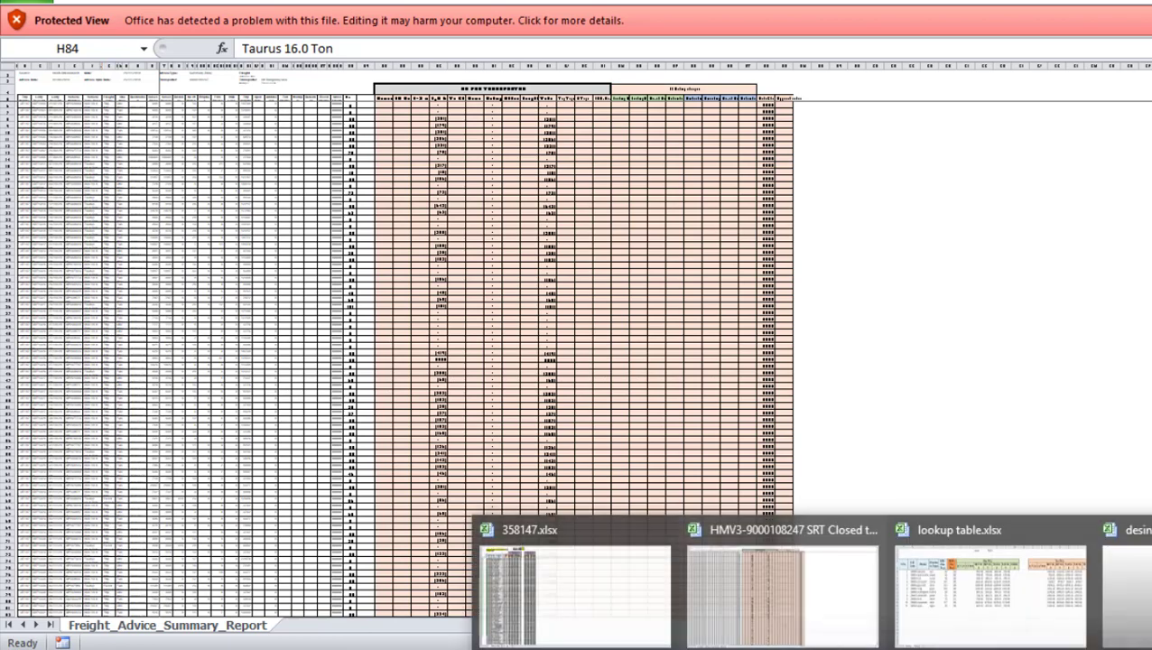
left_click(976, 624)
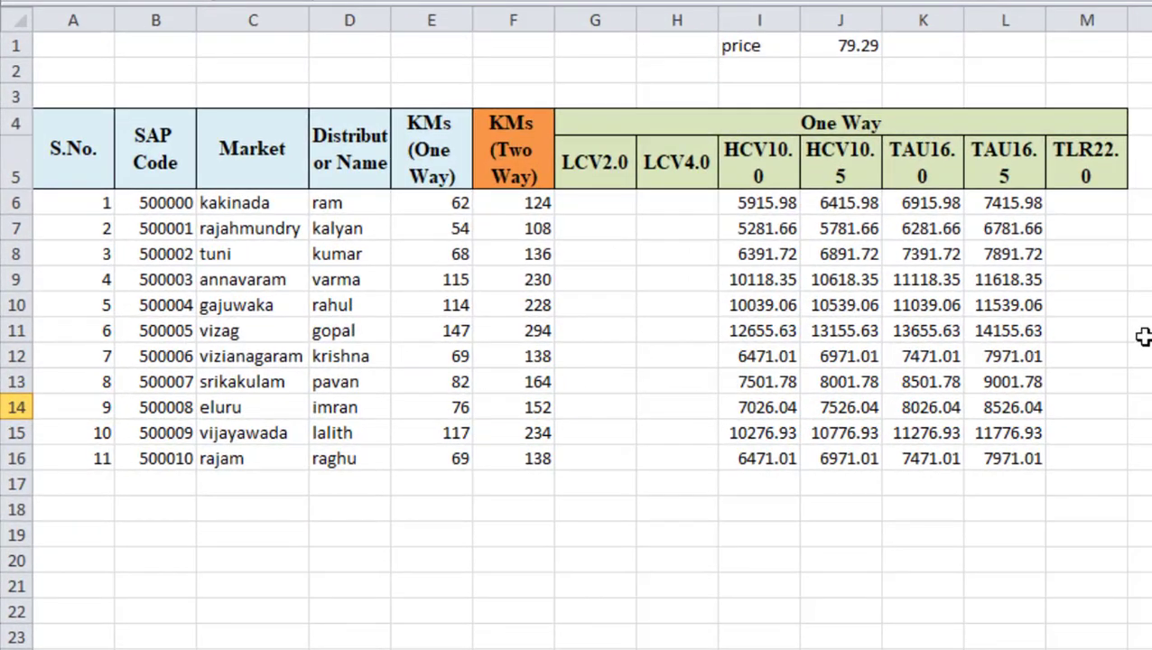
left_click(873, 280)
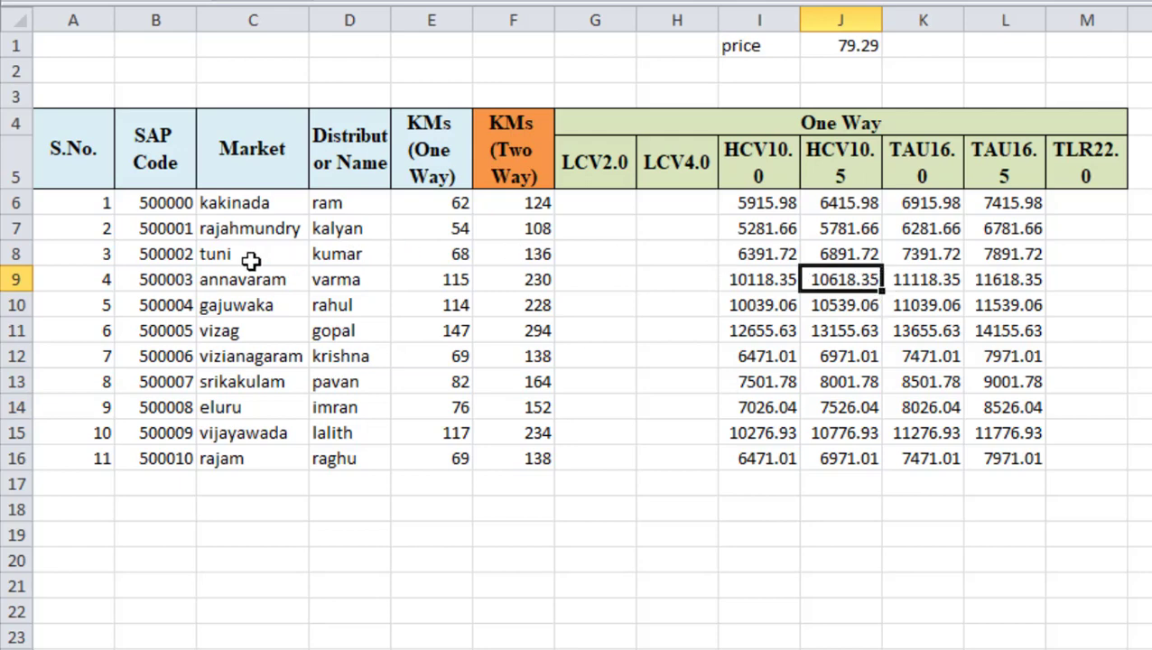
left_click(523, 251)
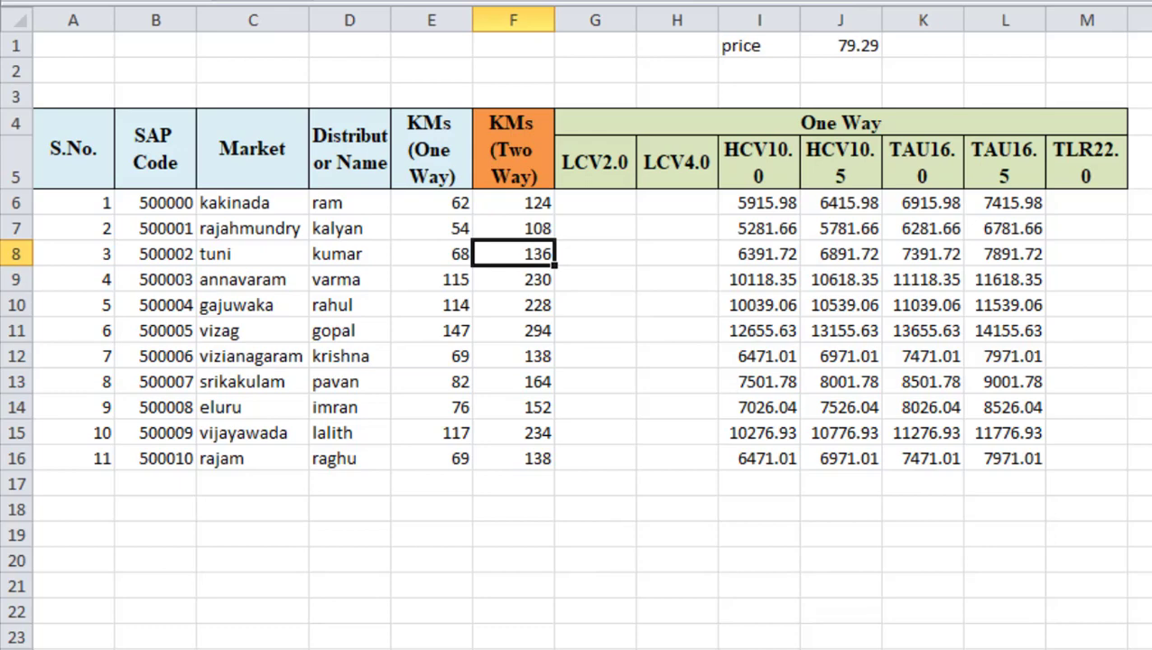
left_click(523, 222)
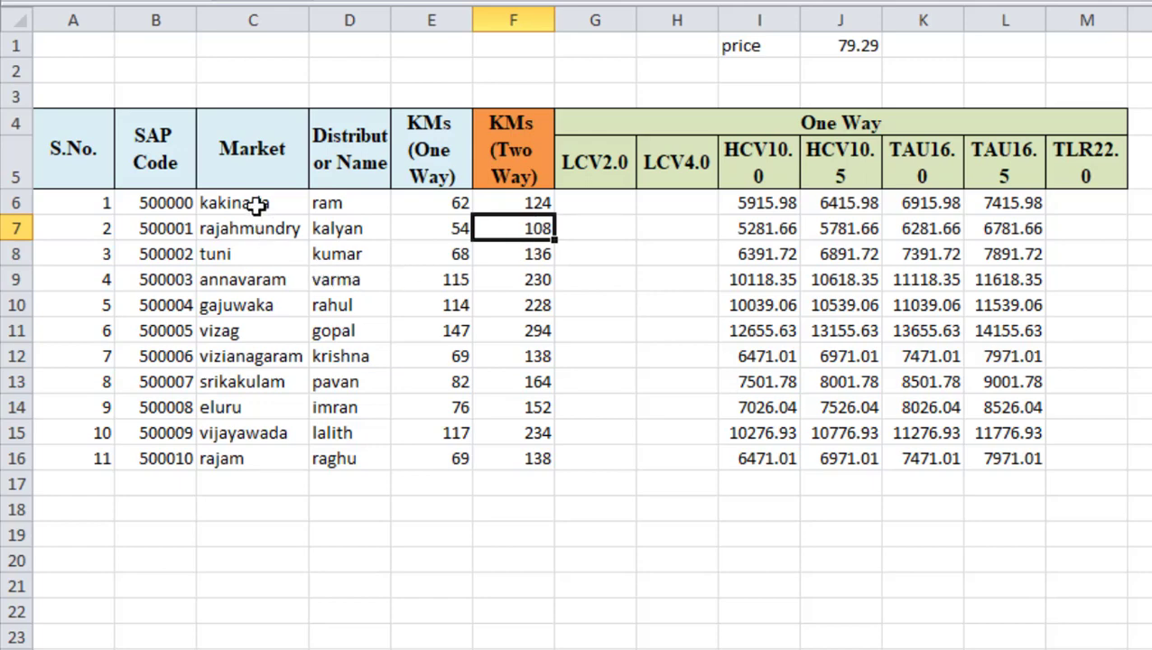
left_click(258, 206)
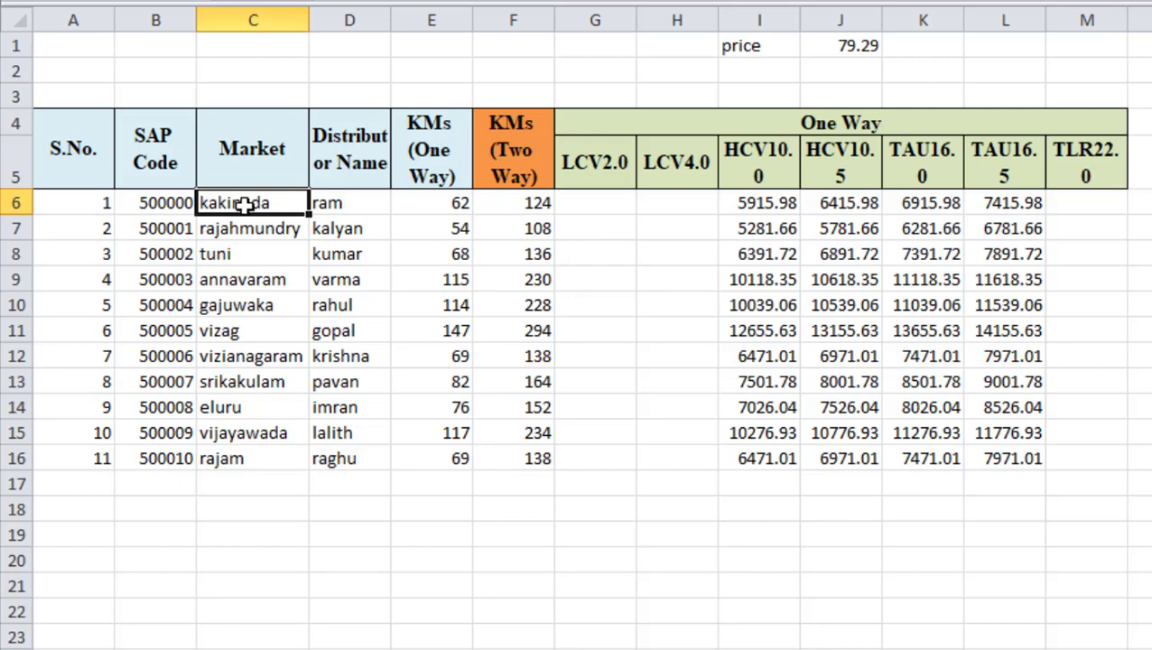
left_click(436, 203)
left_click(513, 199)
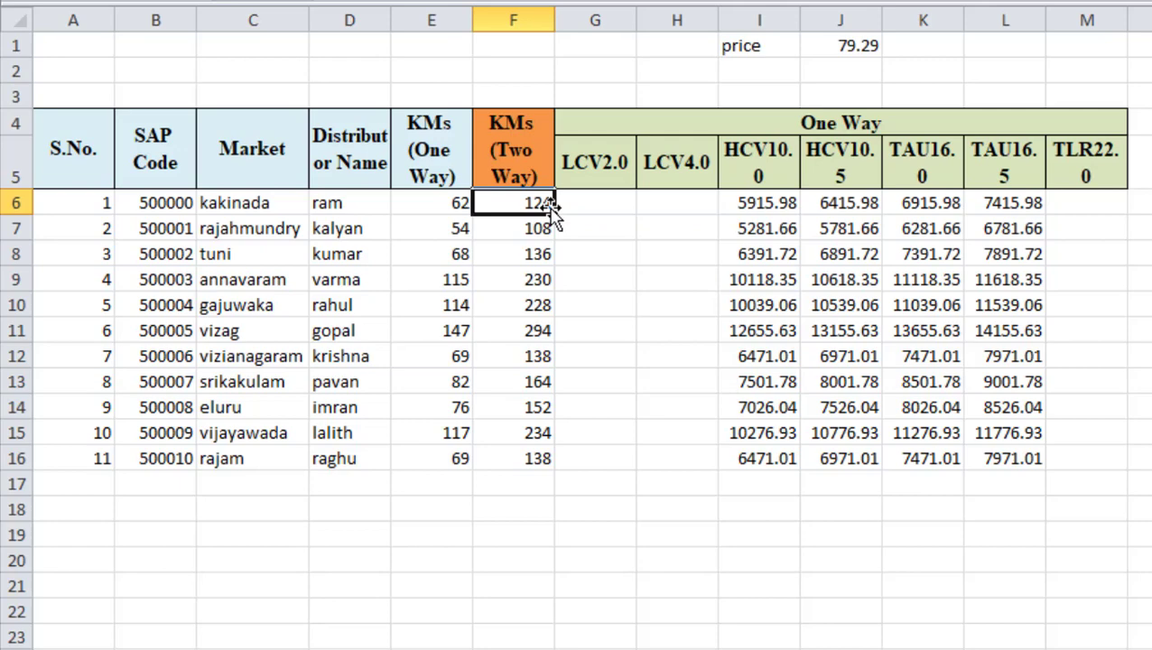
left_click(766, 207)
left_click(837, 45)
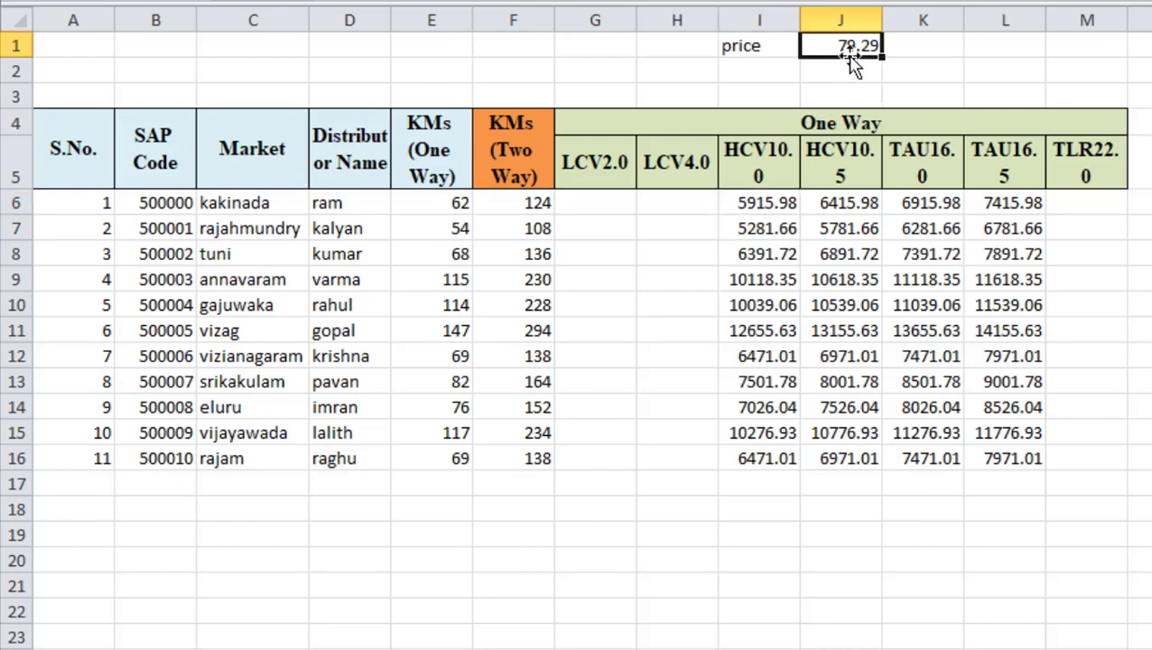
left_click(765, 200)
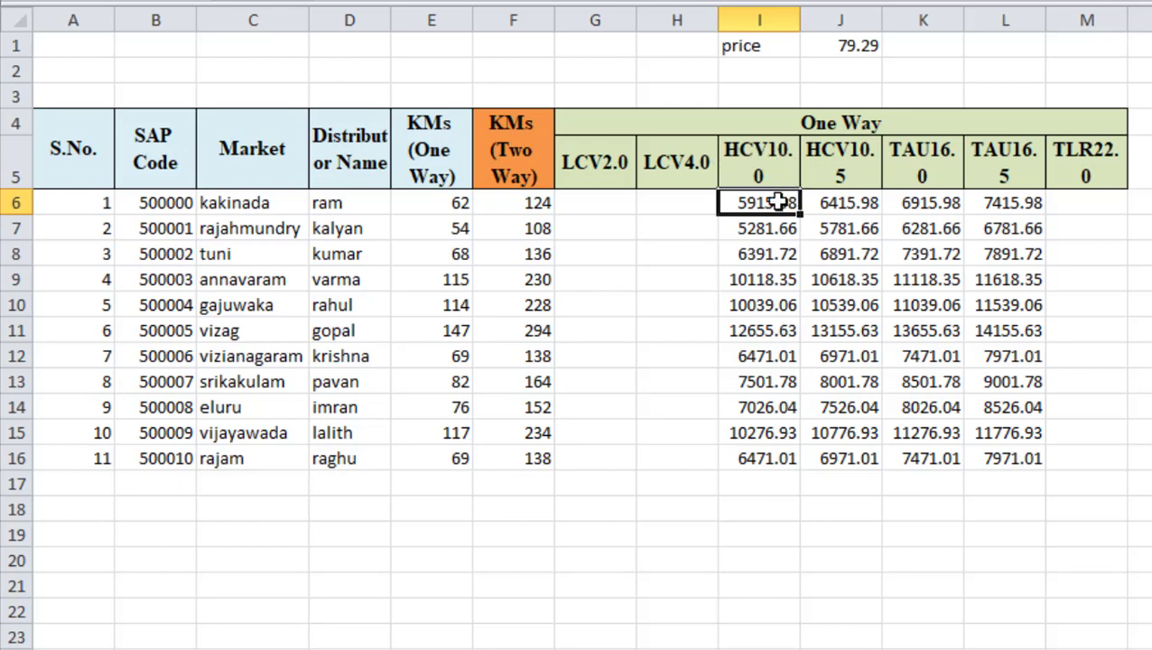
left_click(922, 167)
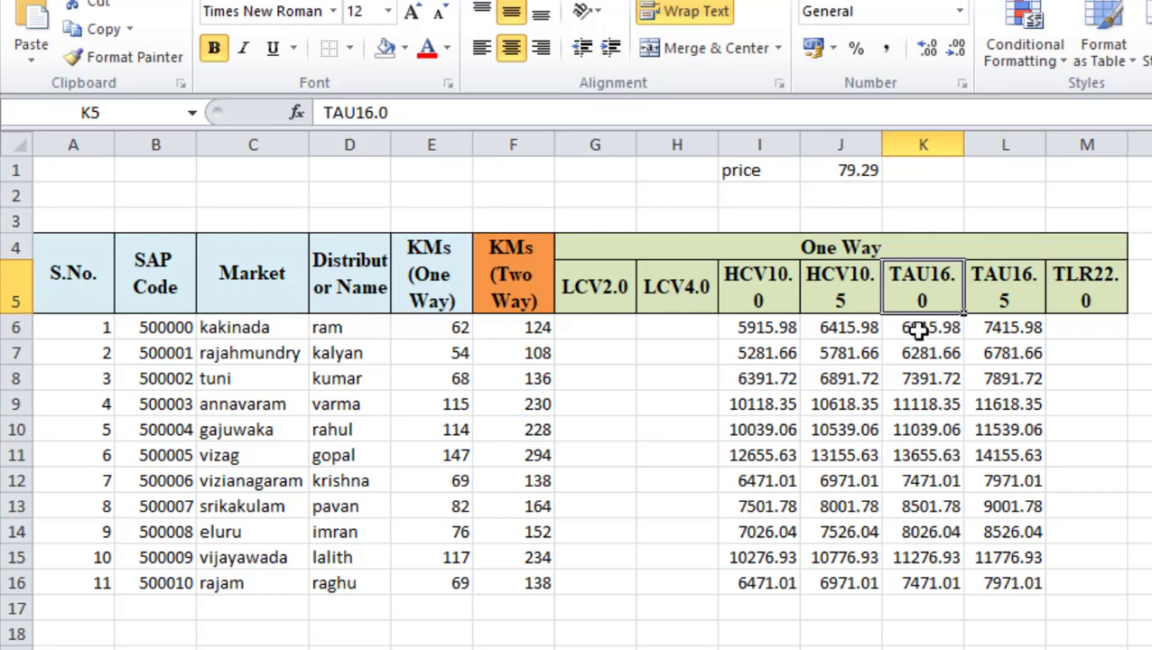
left_click(918, 330)
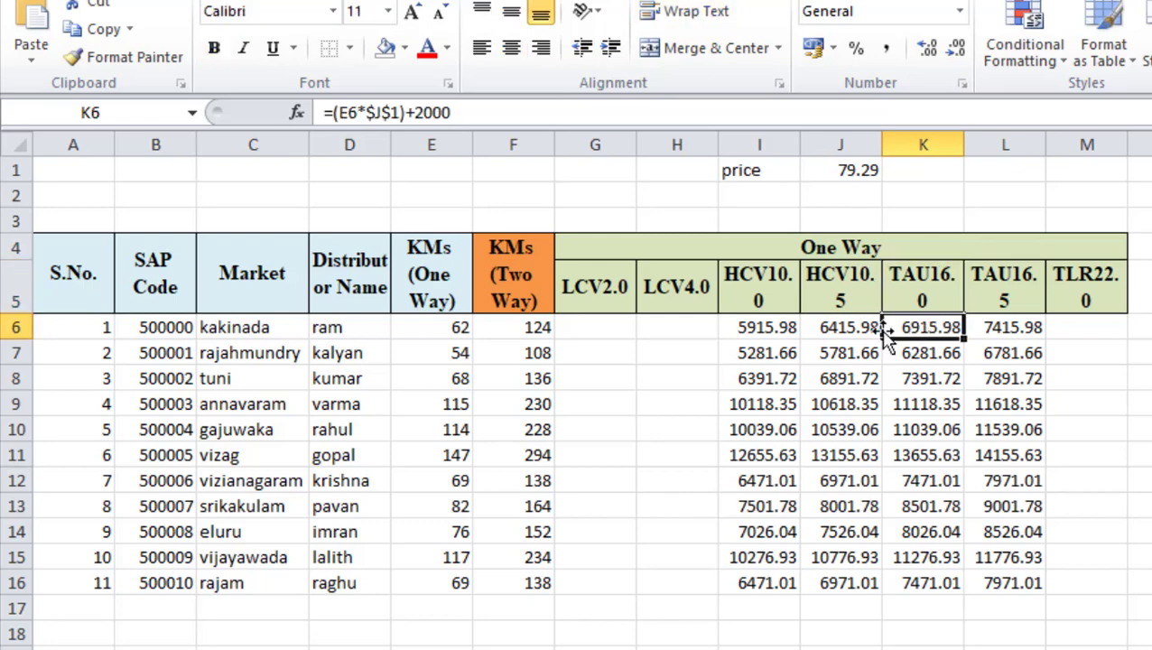
left_click(852, 174)
left_click(765, 330)
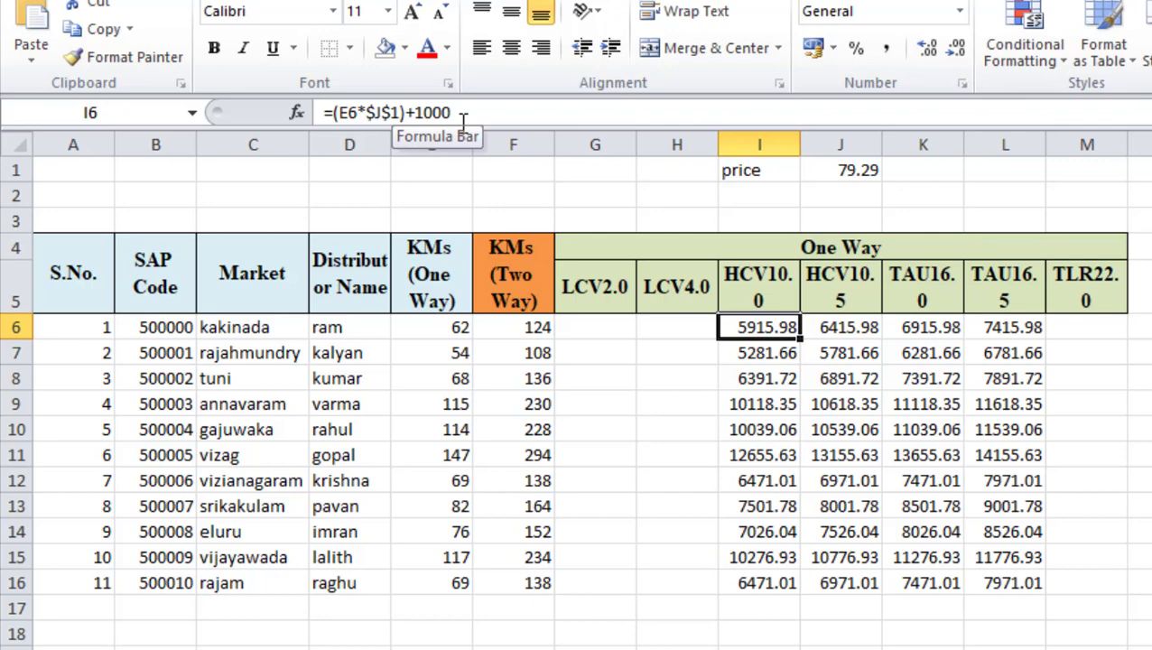
left_click_drag(450, 112, 418, 112)
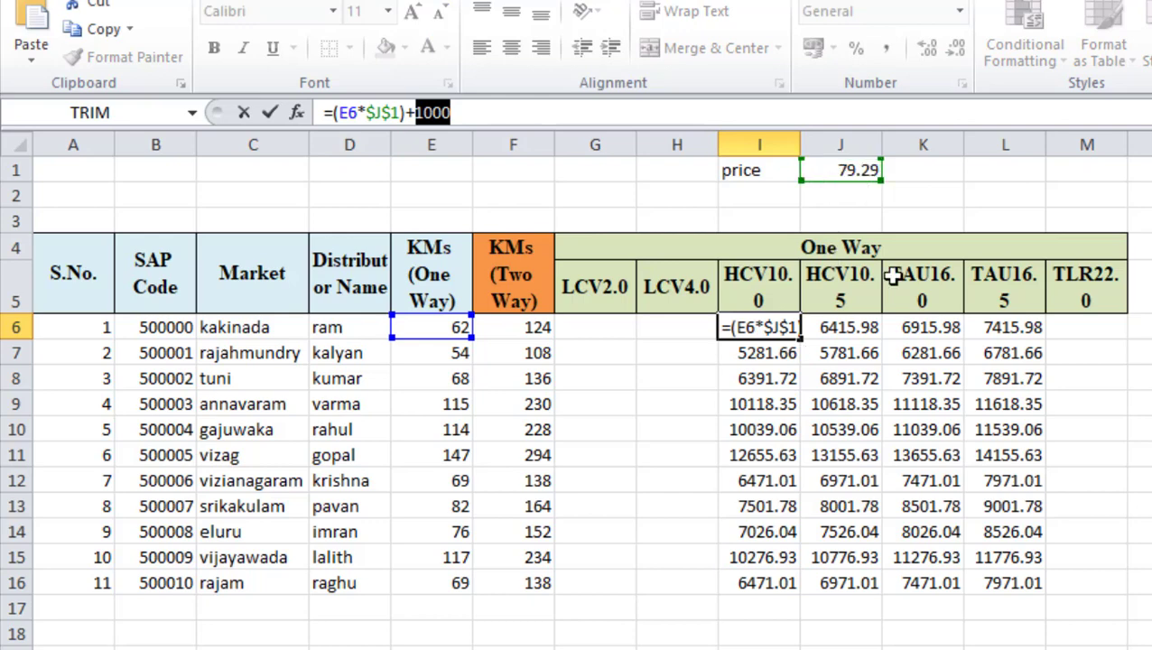
left_click(947, 327)
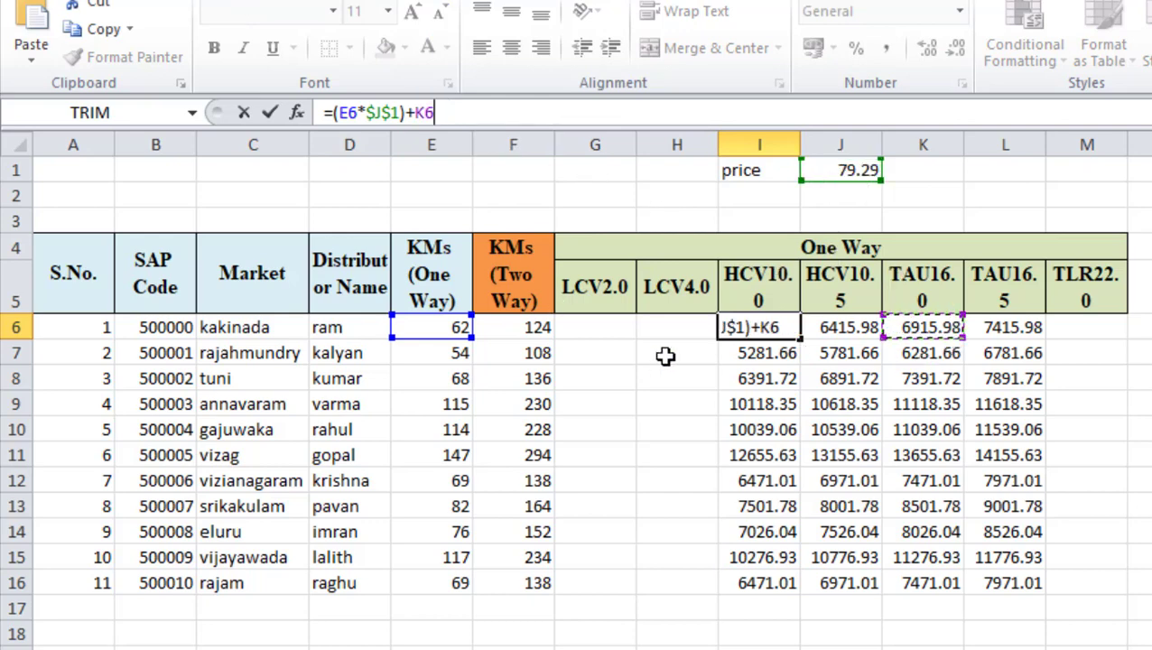
key("Escape")
left_click(925, 326)
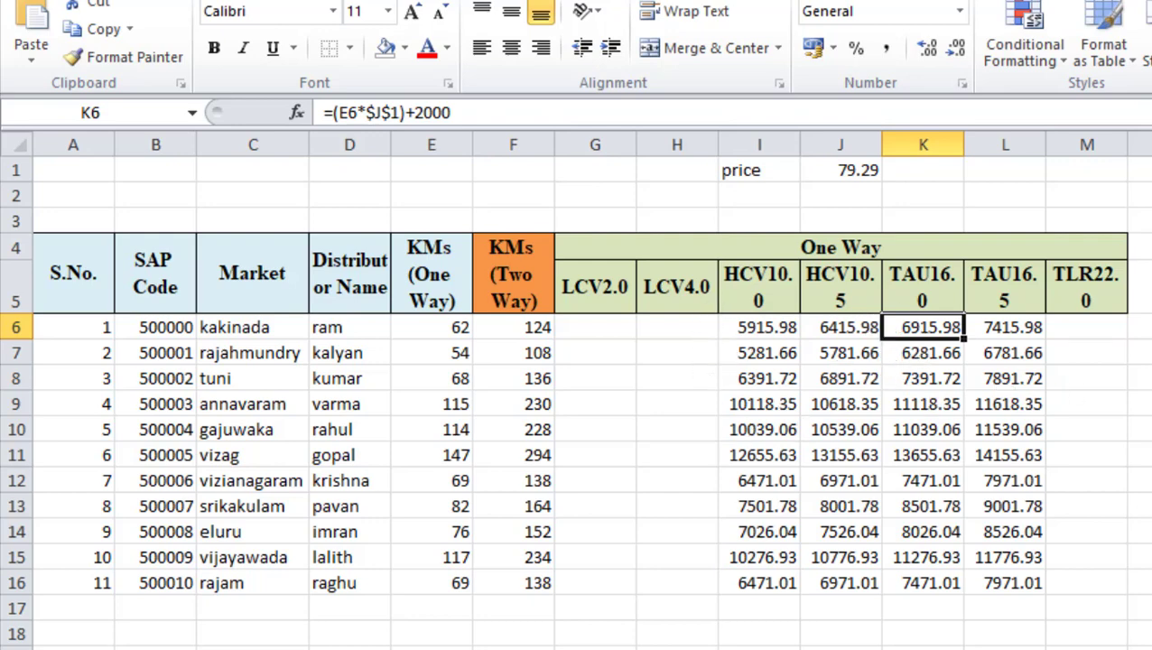
scroll(577, 406, "right", 3)
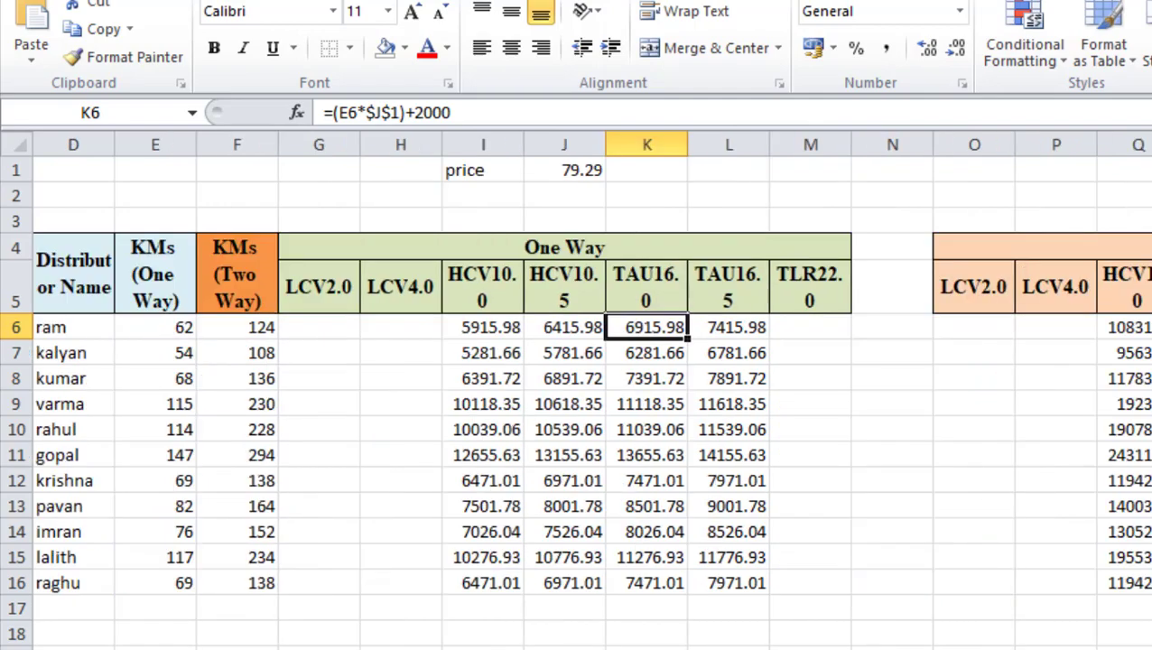
scroll(577, 406, "left", 3)
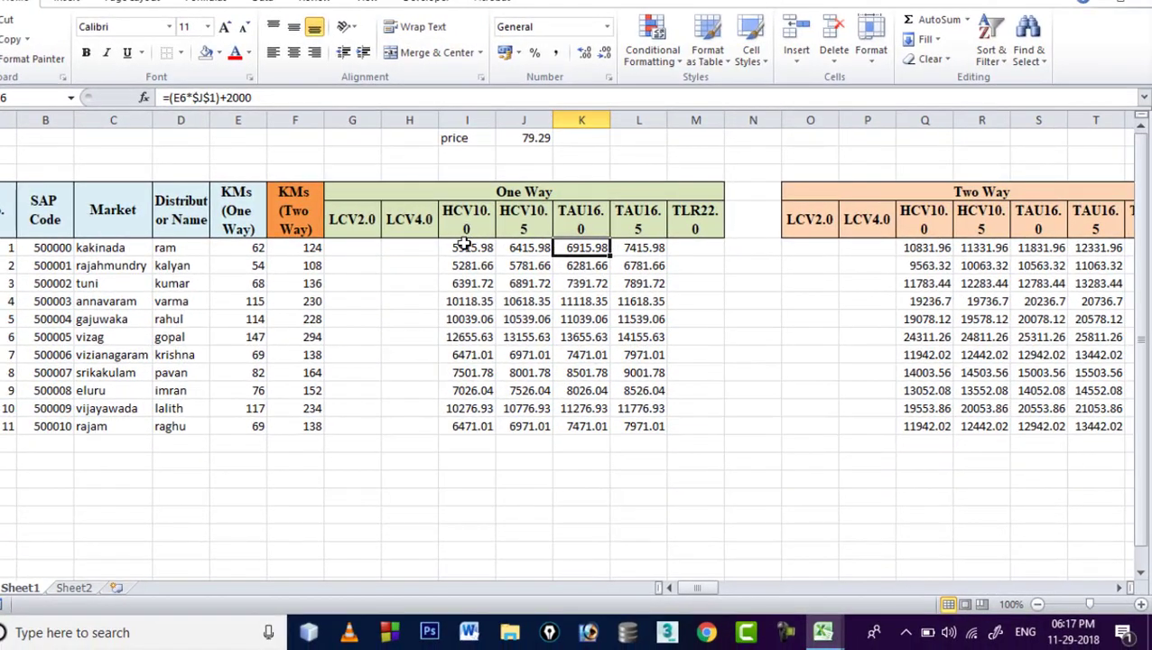
left_click_drag(462, 244, 647, 426)
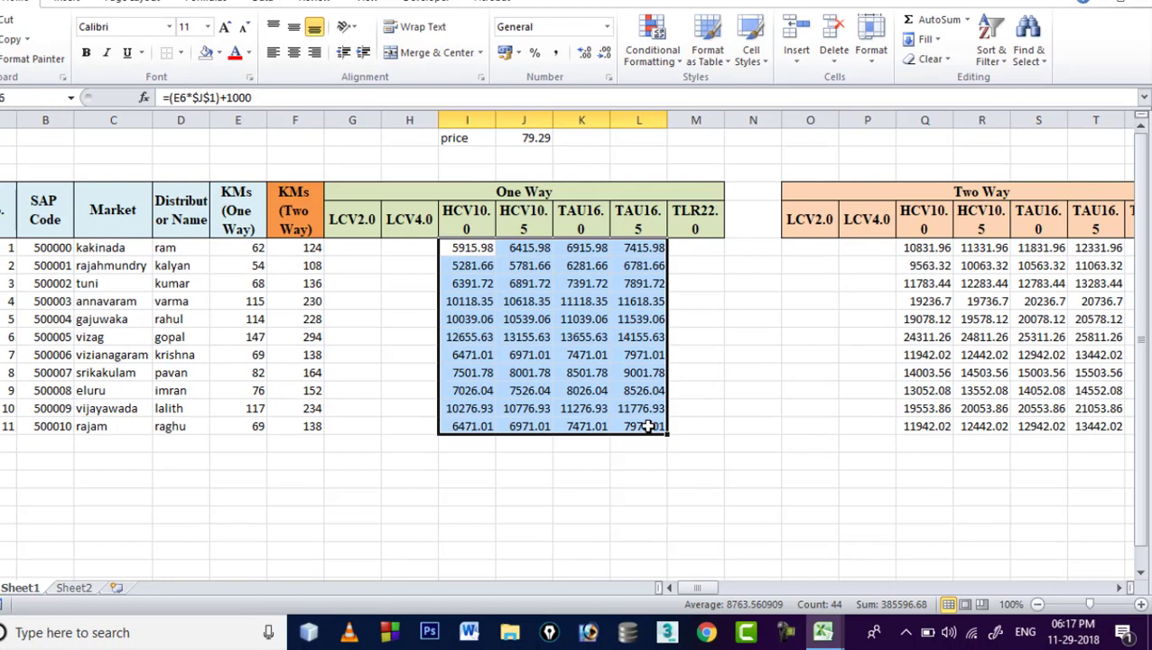
left_click(56, 249)
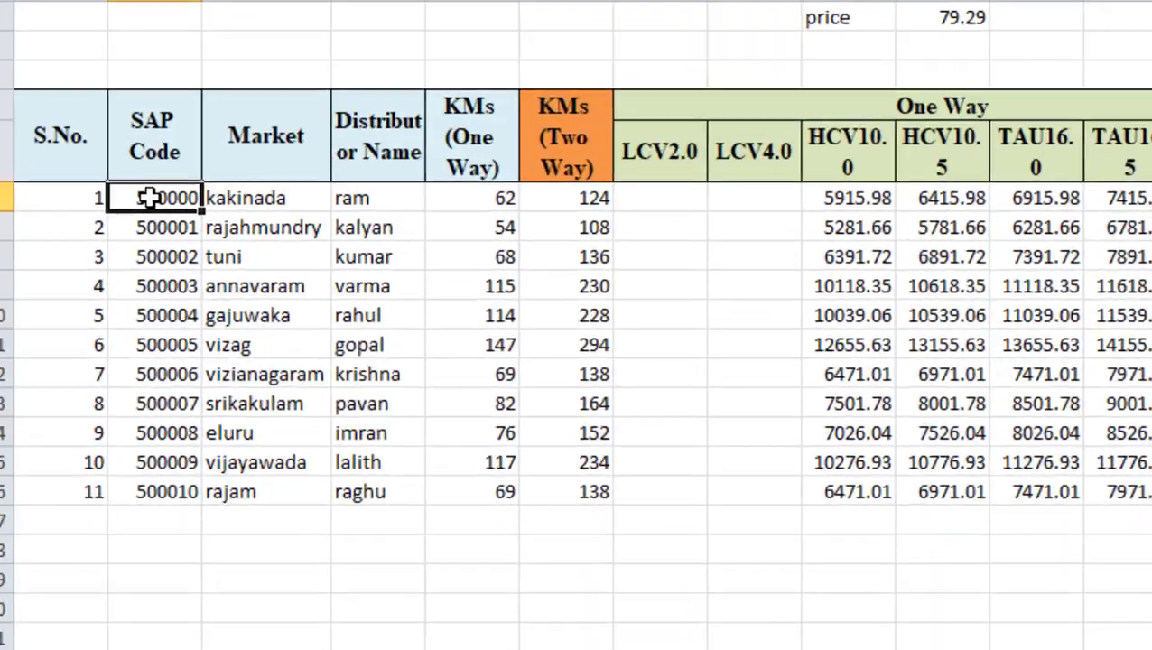
- Highlight the SAP Code values and match them to the kakinada, rajahmundry and tuni markets
left_click_drag(52, 251, 42, 320)
left_click_drag(213, 314, 215, 528)
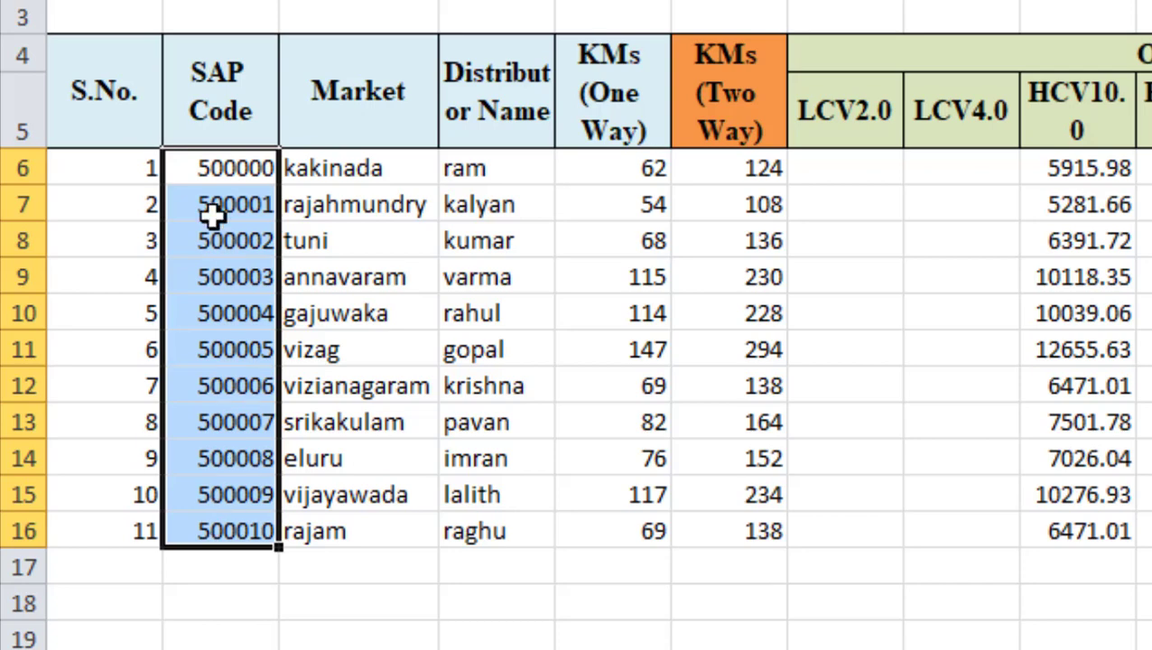
left_click(329, 171)
left_click(247, 168)
left_click(336, 212)
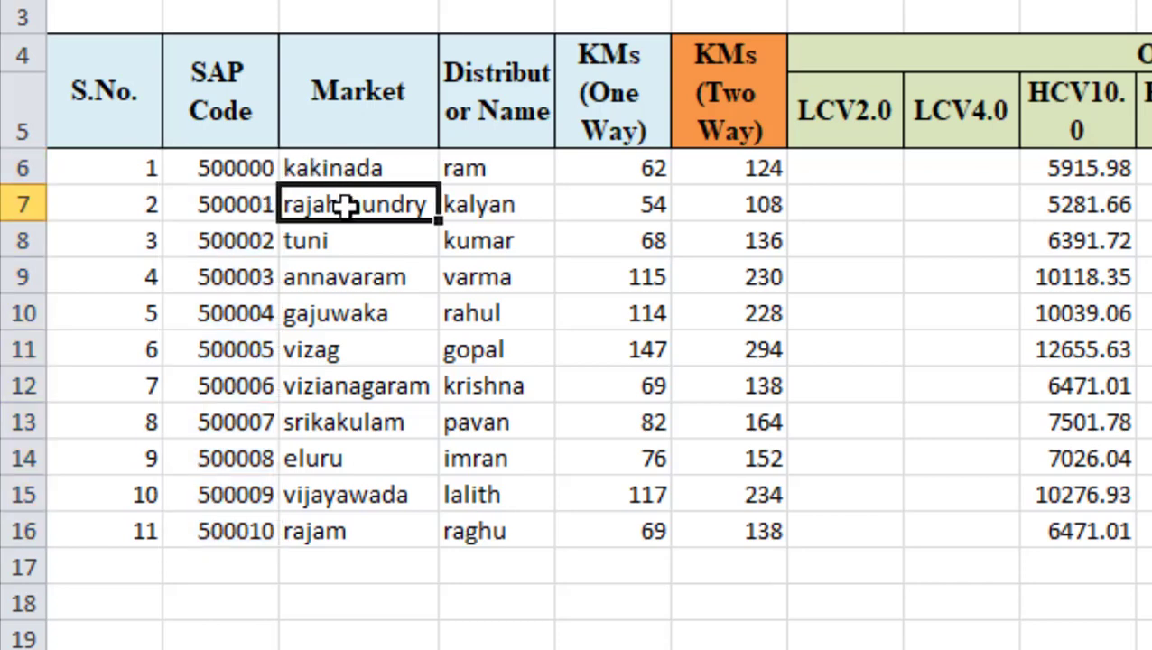
left_click(253, 209)
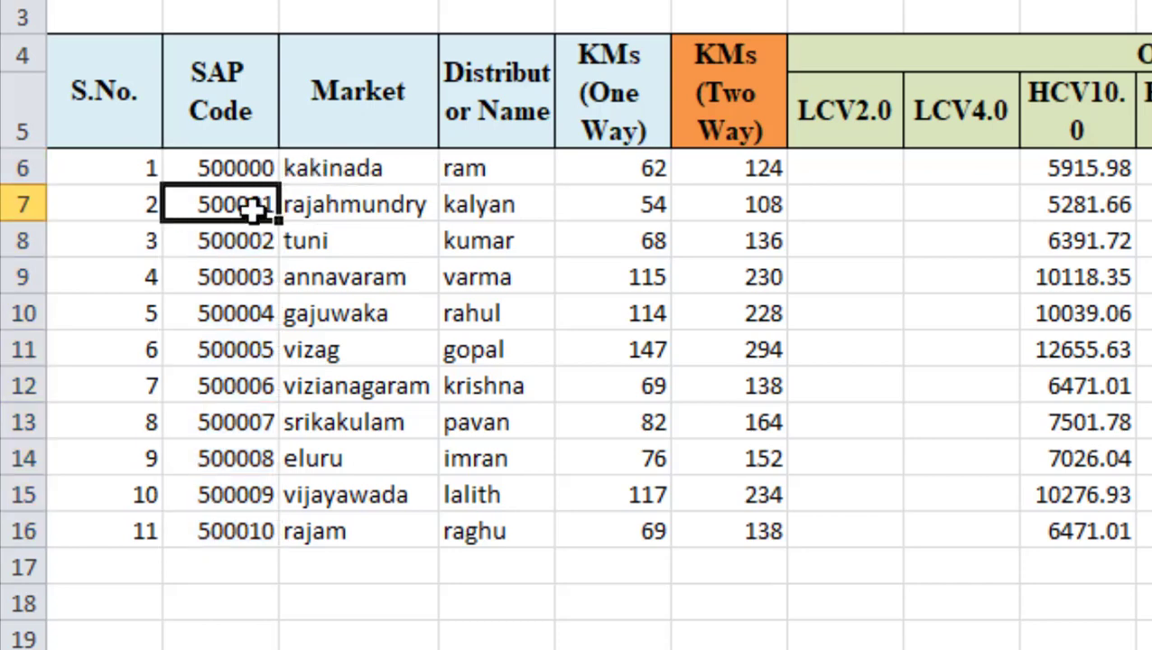
left_click(350, 240)
left_click(244, 236)
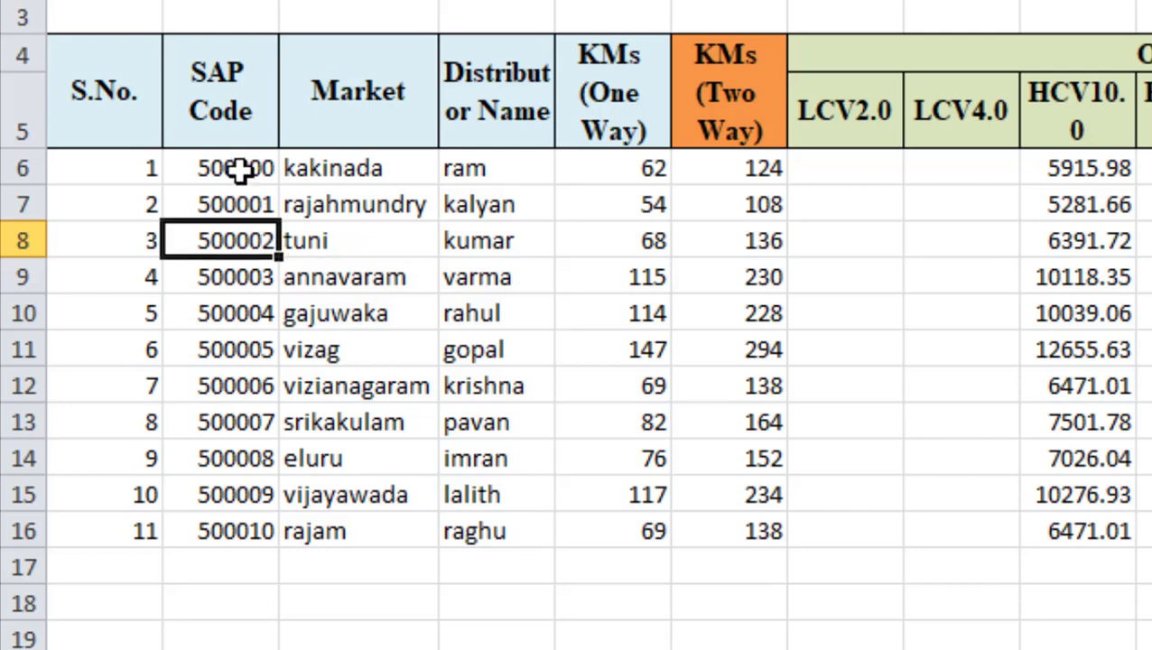
left_click_drag(239, 169, 245, 526)
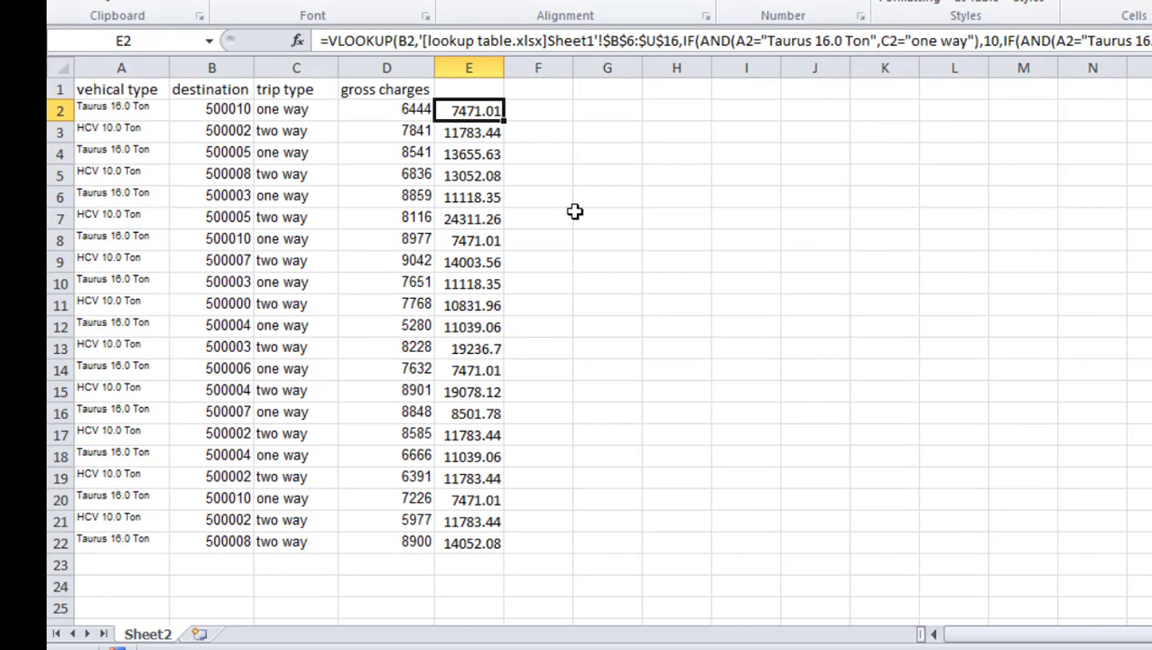
left_click(204, 109)
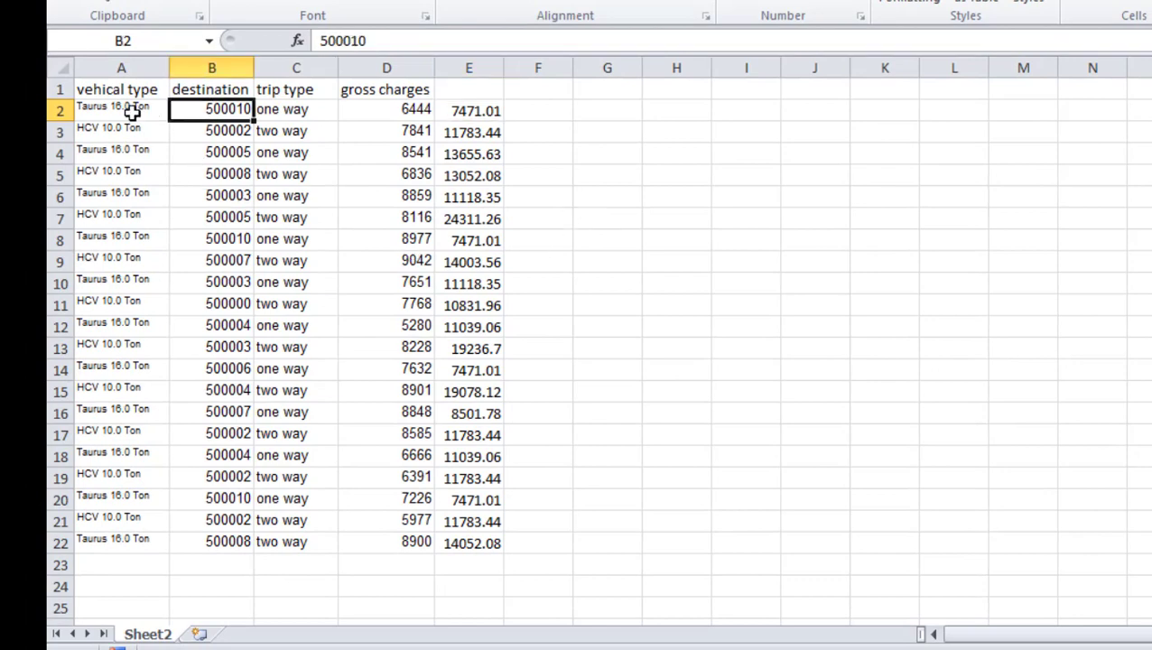
left_click(131, 110)
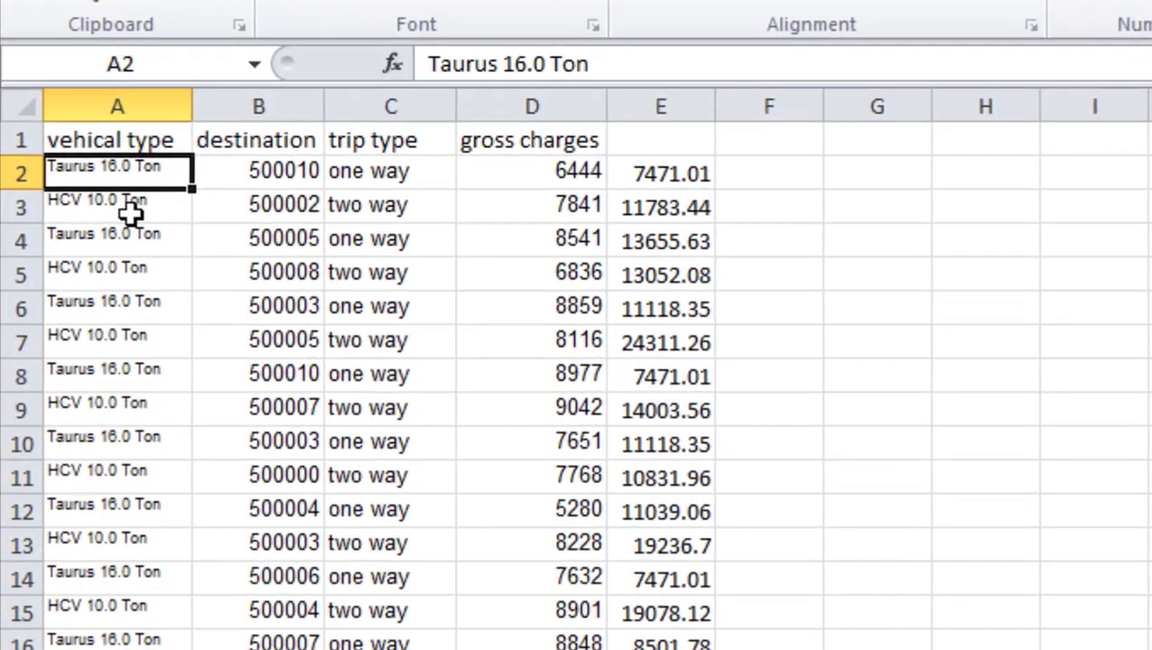
left_click(131, 212)
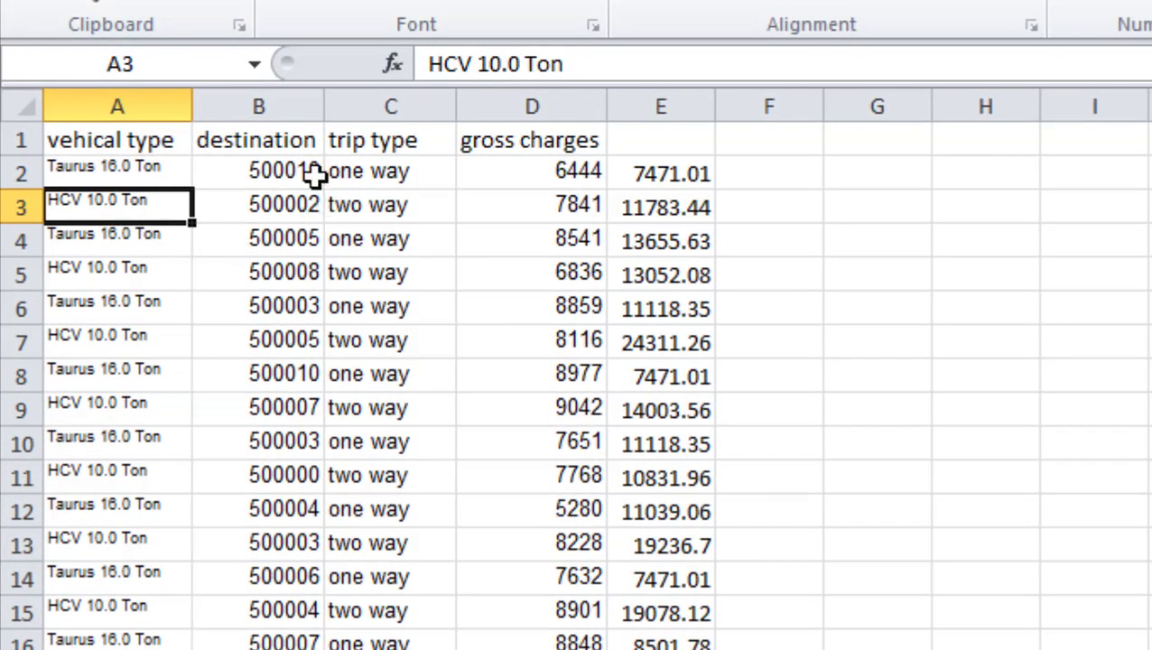
left_click_drag(305, 174, 271, 645)
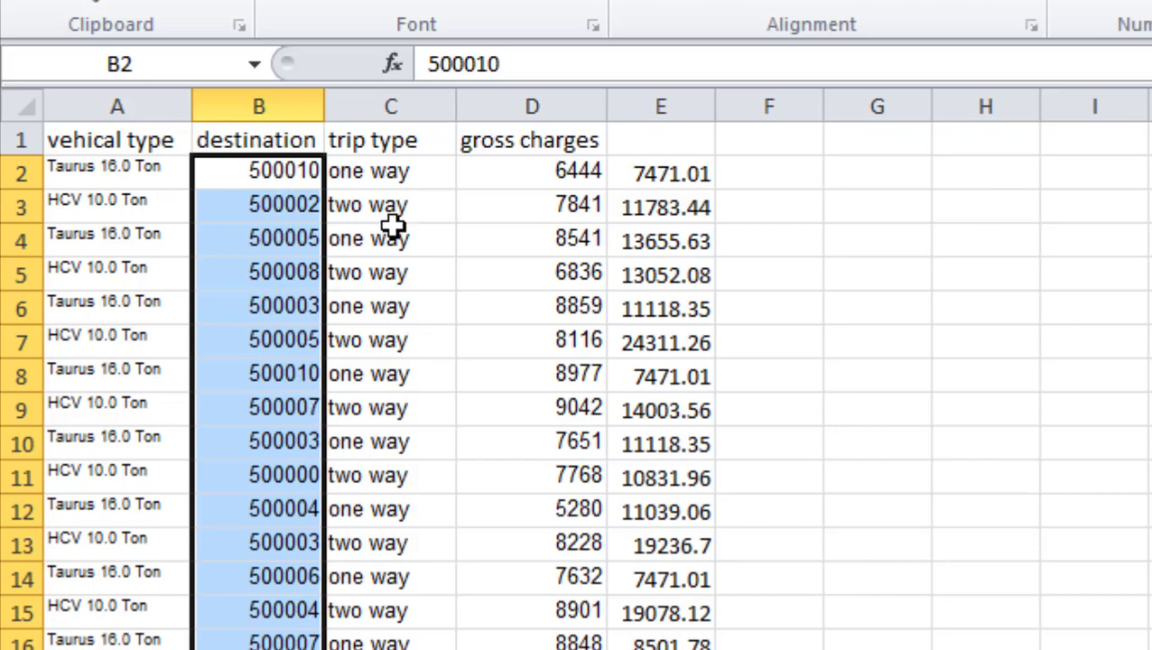
mouse_move(398, 174)
left_mouse_down()
mouse_move(408, 311)
mouse_move(397, 648)
left_mouse_up()
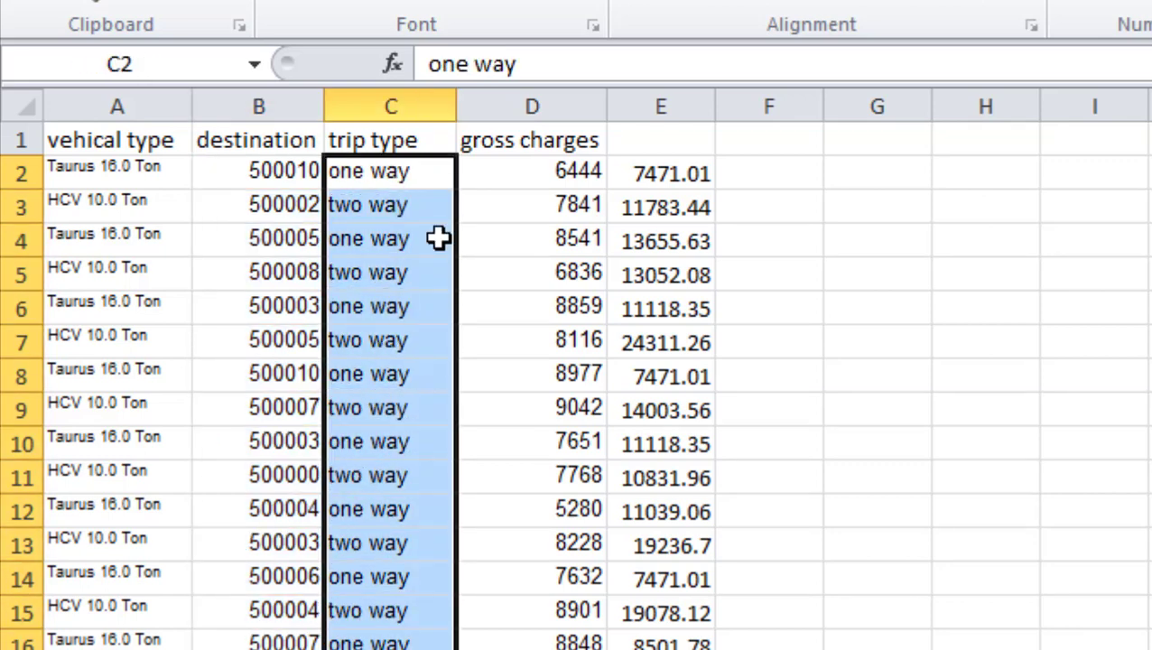
left_click(536, 176)
left_click_drag(550, 218, 541, 648)
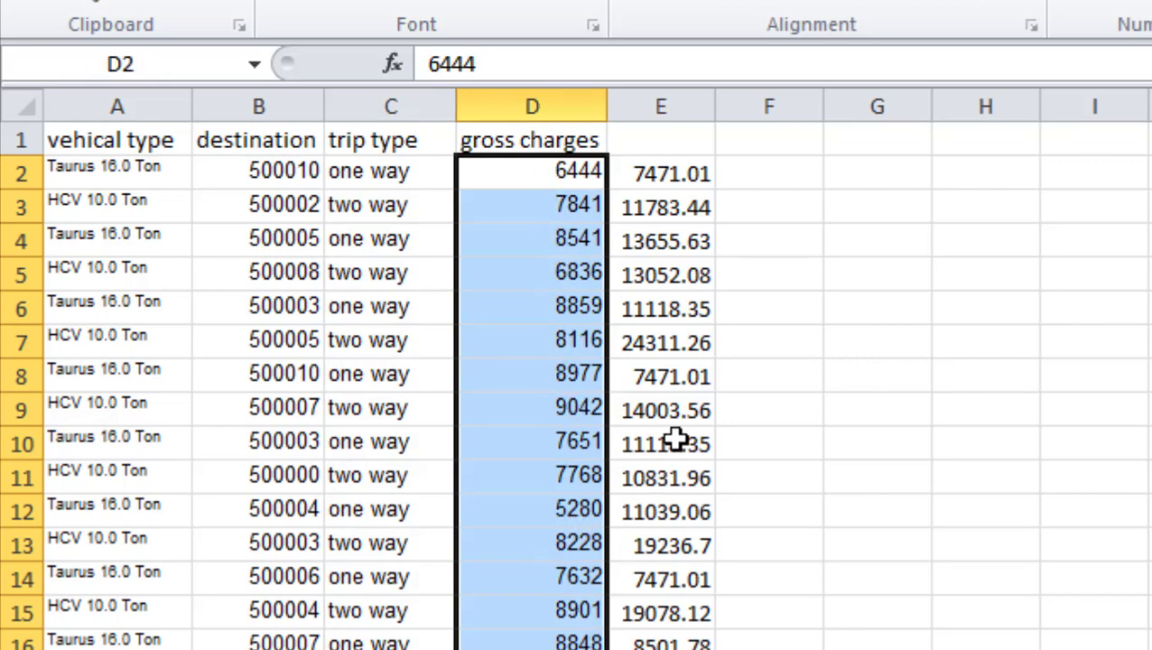
left_click(672, 176)
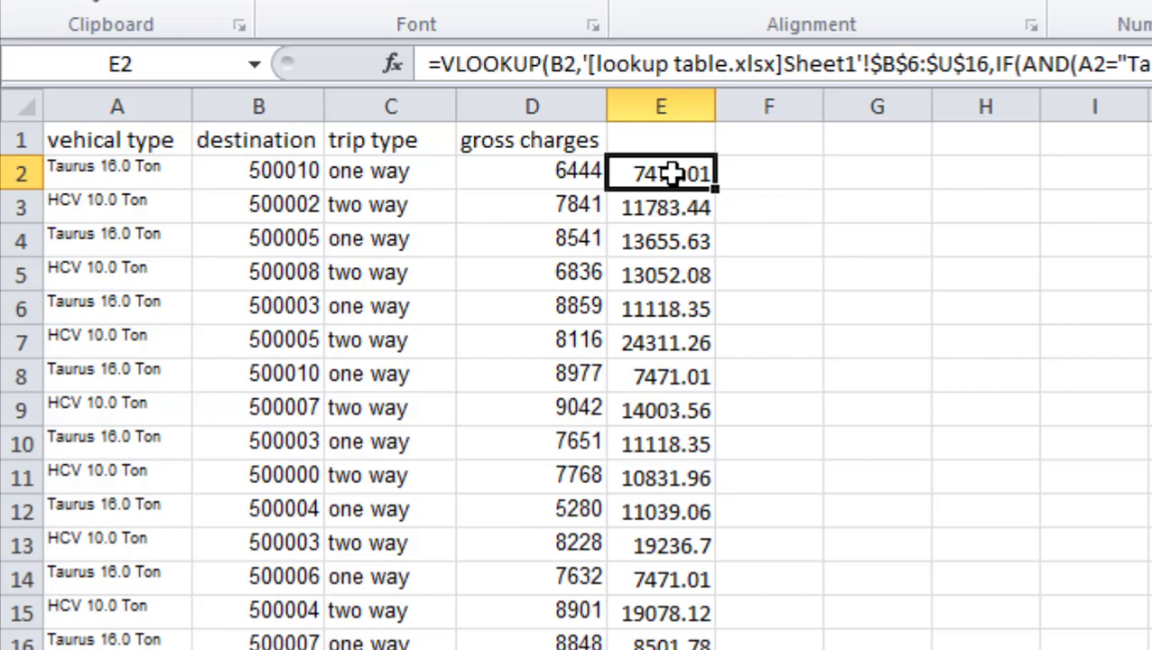
left_click(798, 176)
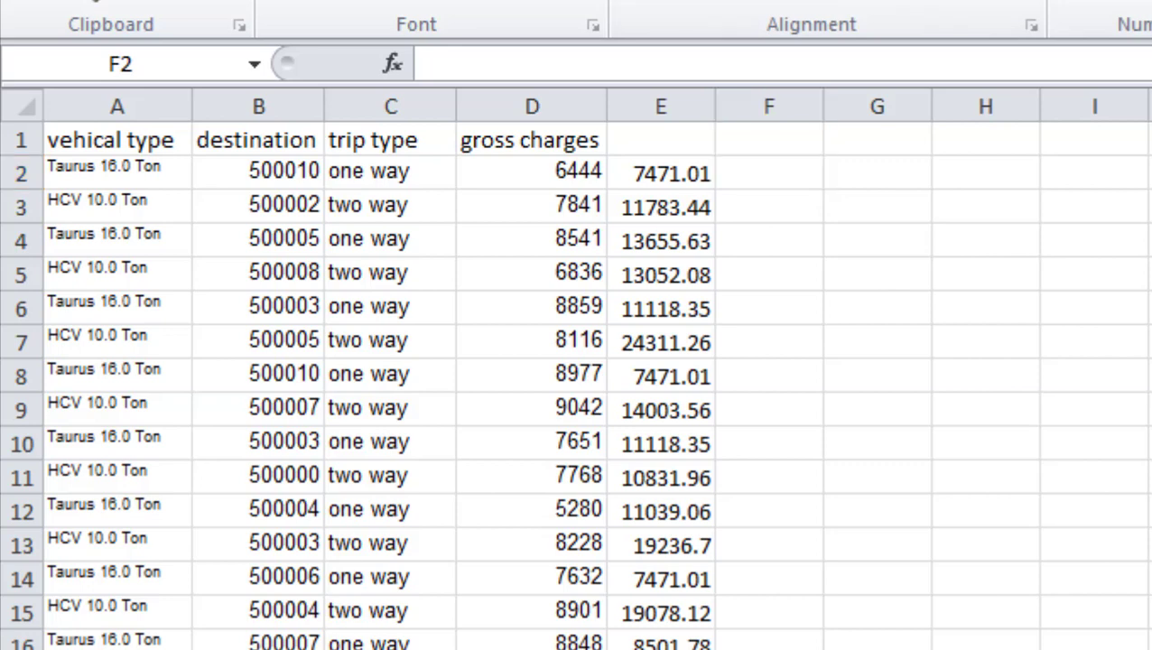
key("ctrl+Page_Down")
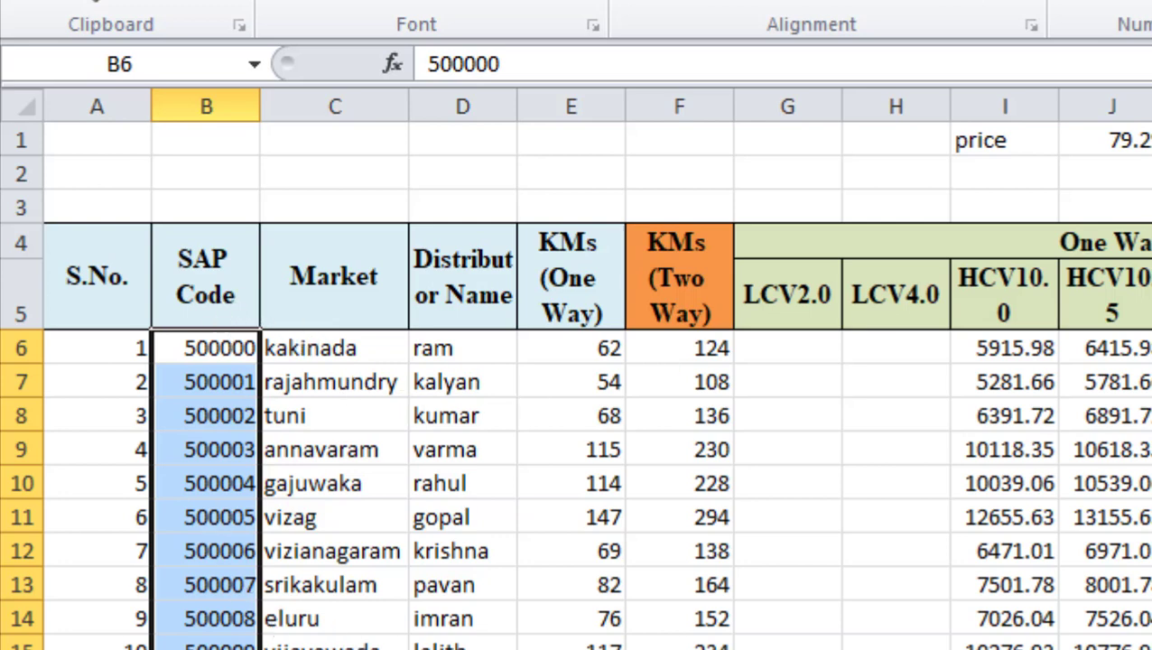
key("ctrl+Page_Down")
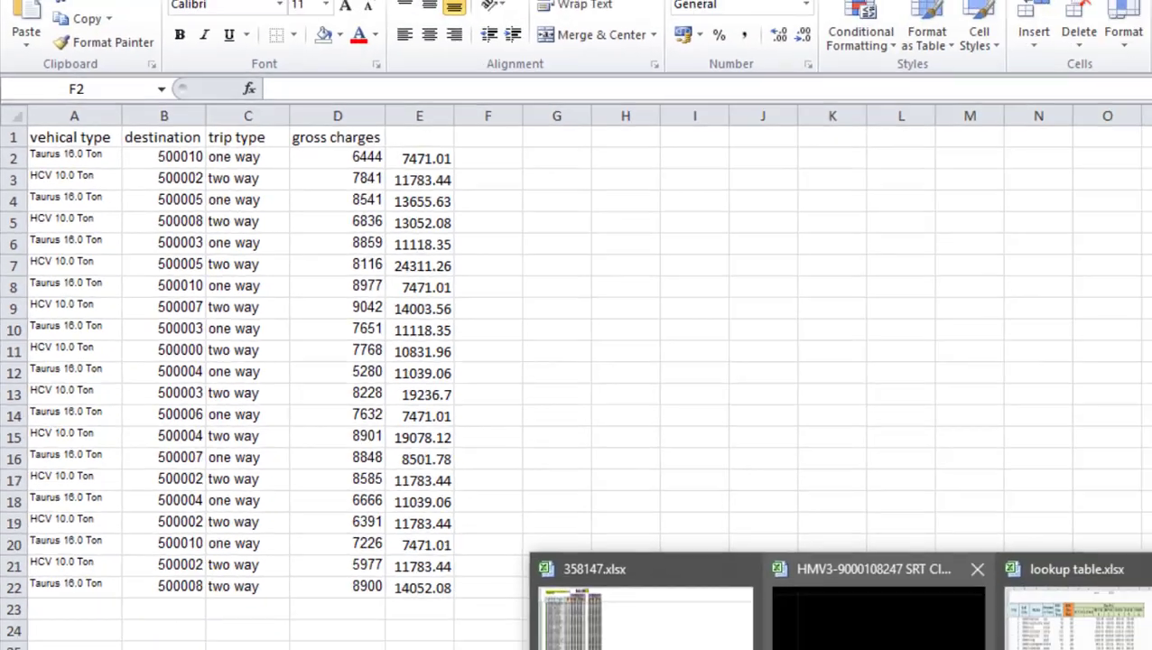
- Bring the Sheet2 trips workbook forward and select the whole trip data table
left_click(666, 578)
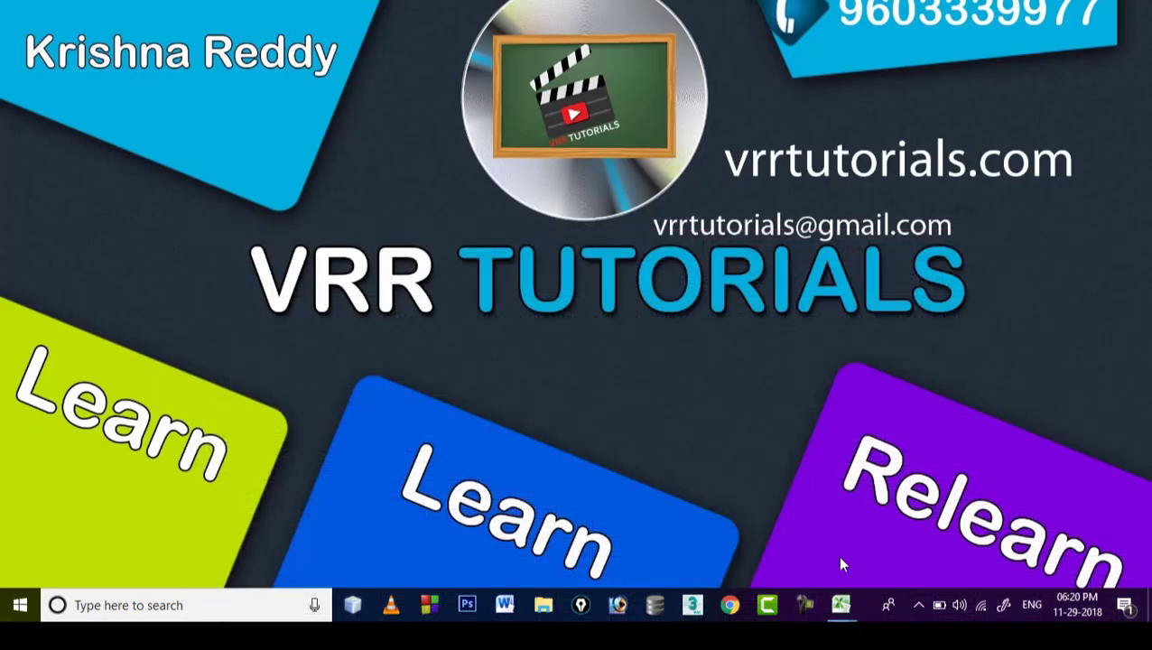
mouse_move(841, 604)
left_click(1061, 509)
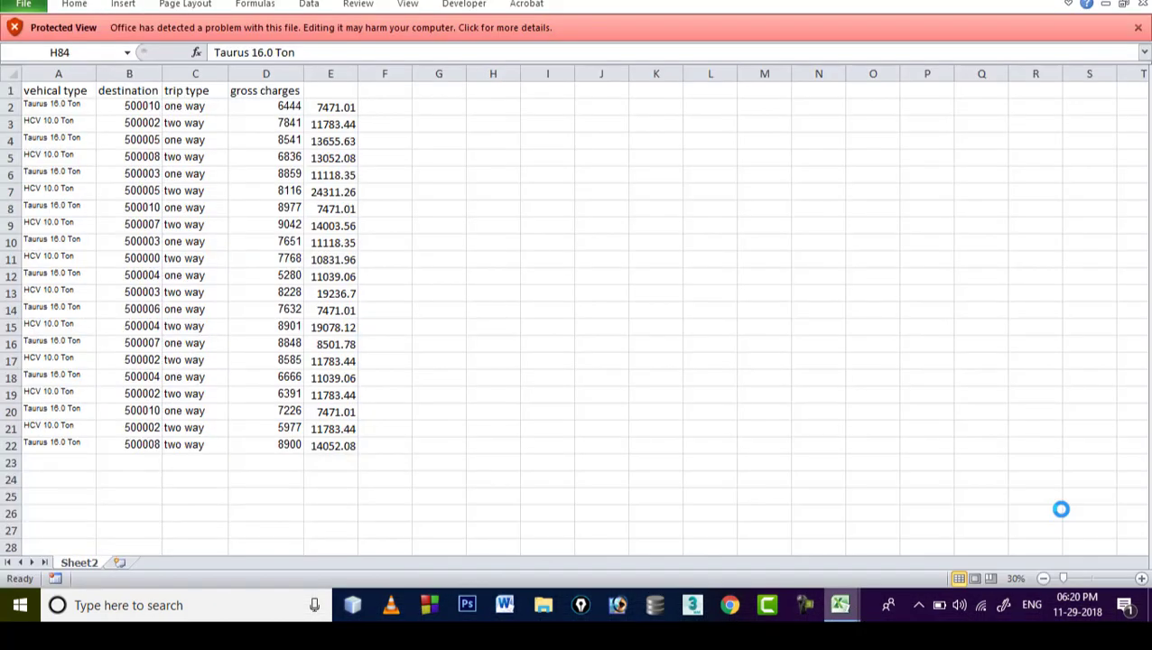
mouse_move(51, 140)
left_mouse_down()
mouse_move(322, 260)
mouse_move(339, 490)
left_mouse_up()
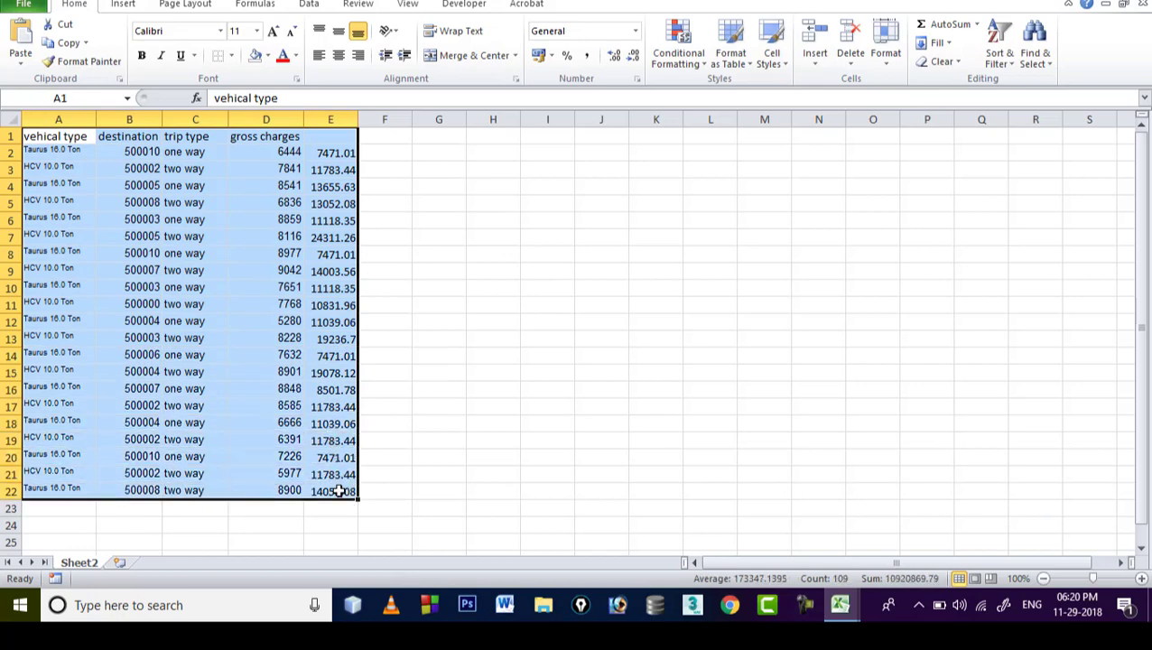
left_click(336, 154)
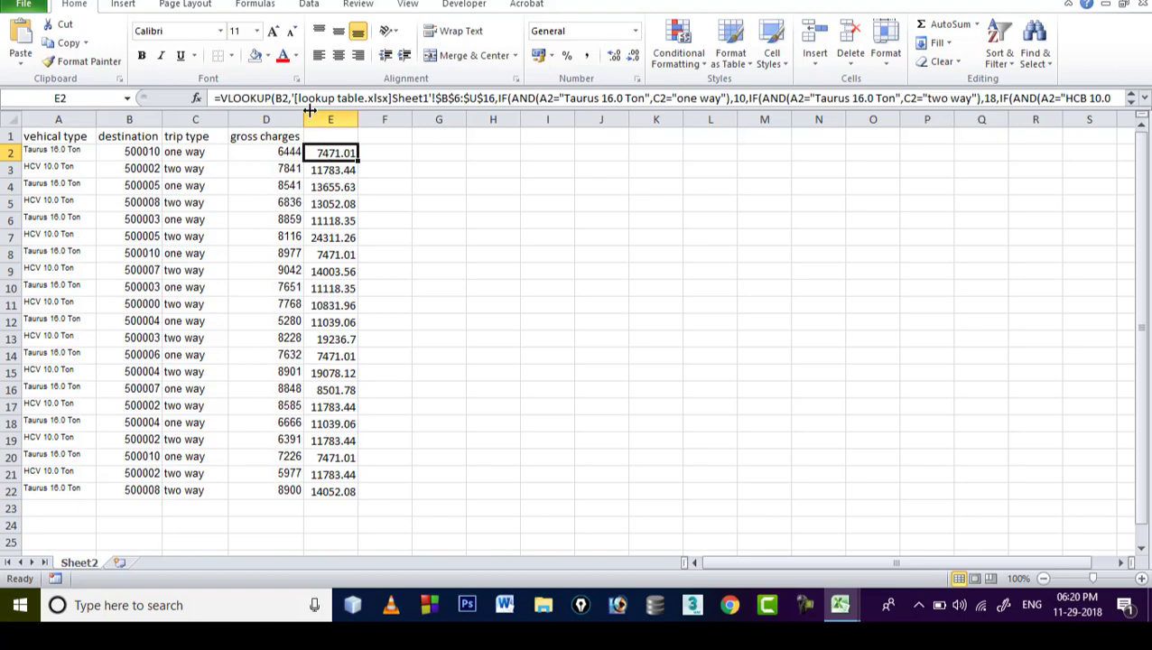
left_click(362, 97)
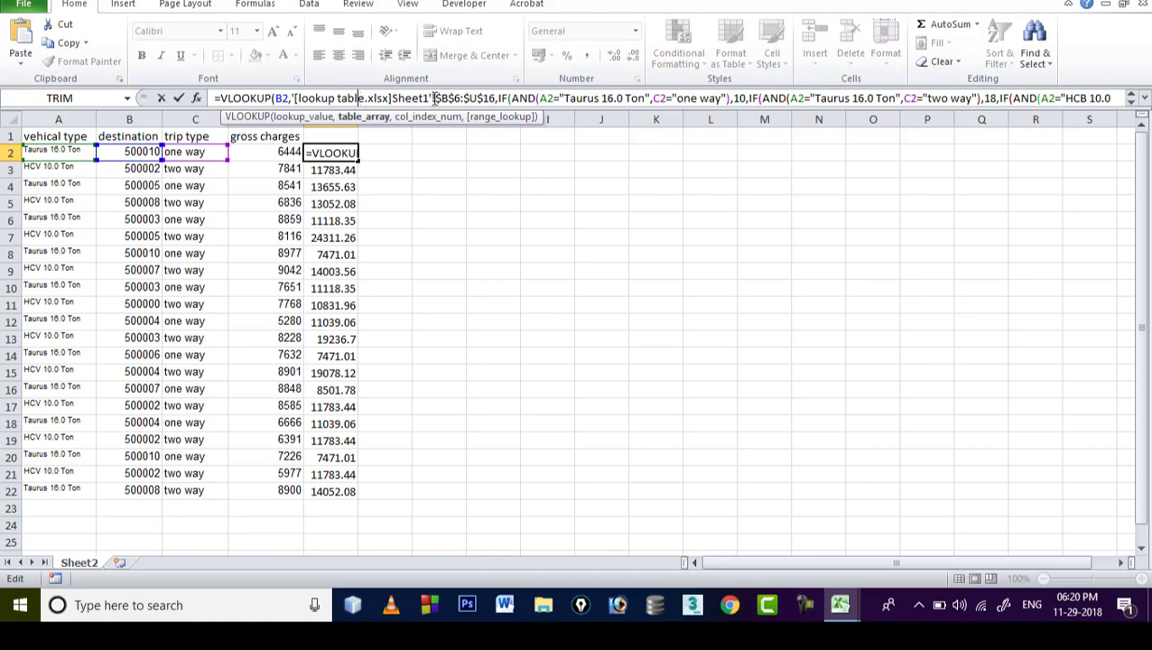
left_click(560, 99)
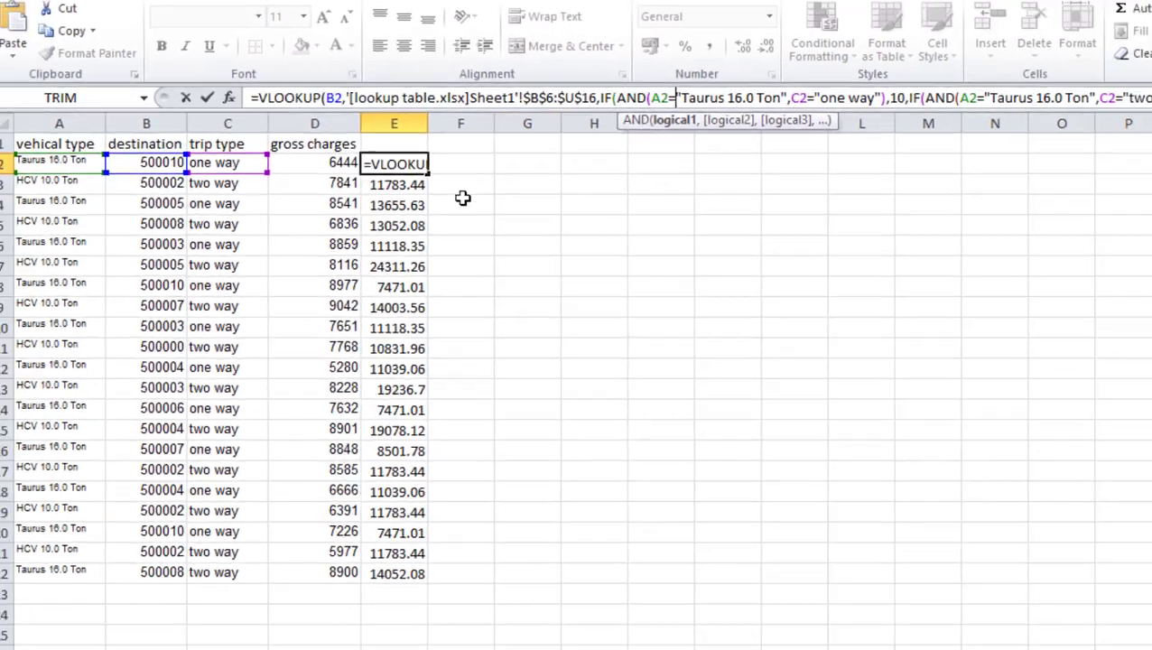
left_click(455, 196)
key("Escape")
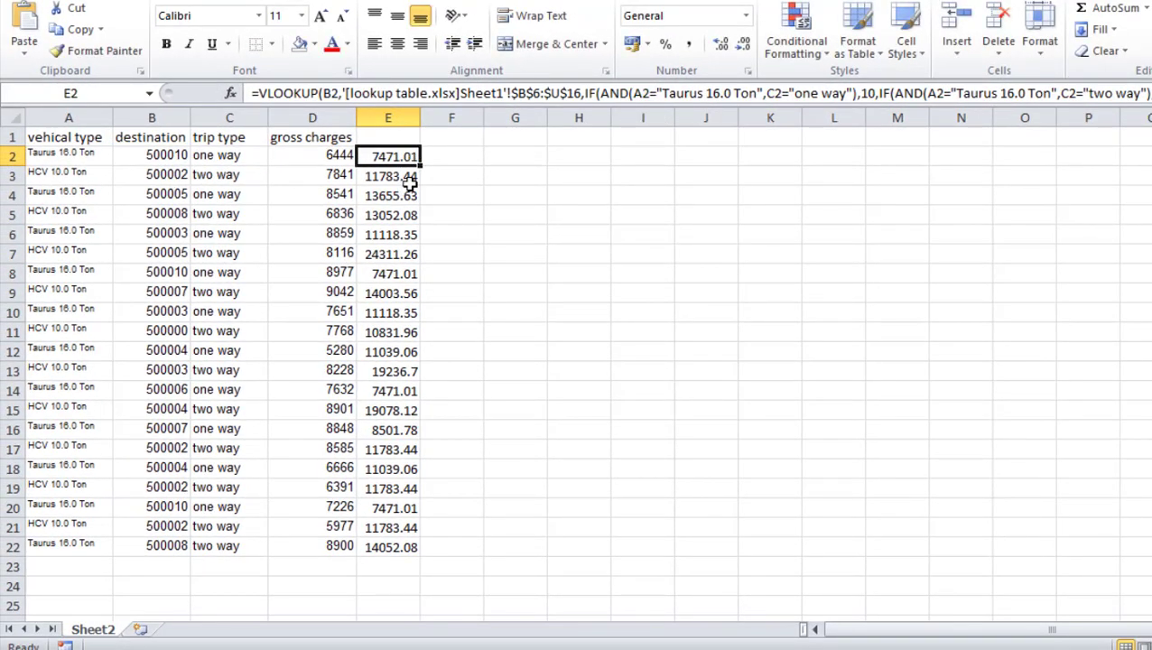
- Select E2:E22, delete the computed charges, and return to E2
left_click_drag(383, 155, 384, 544)
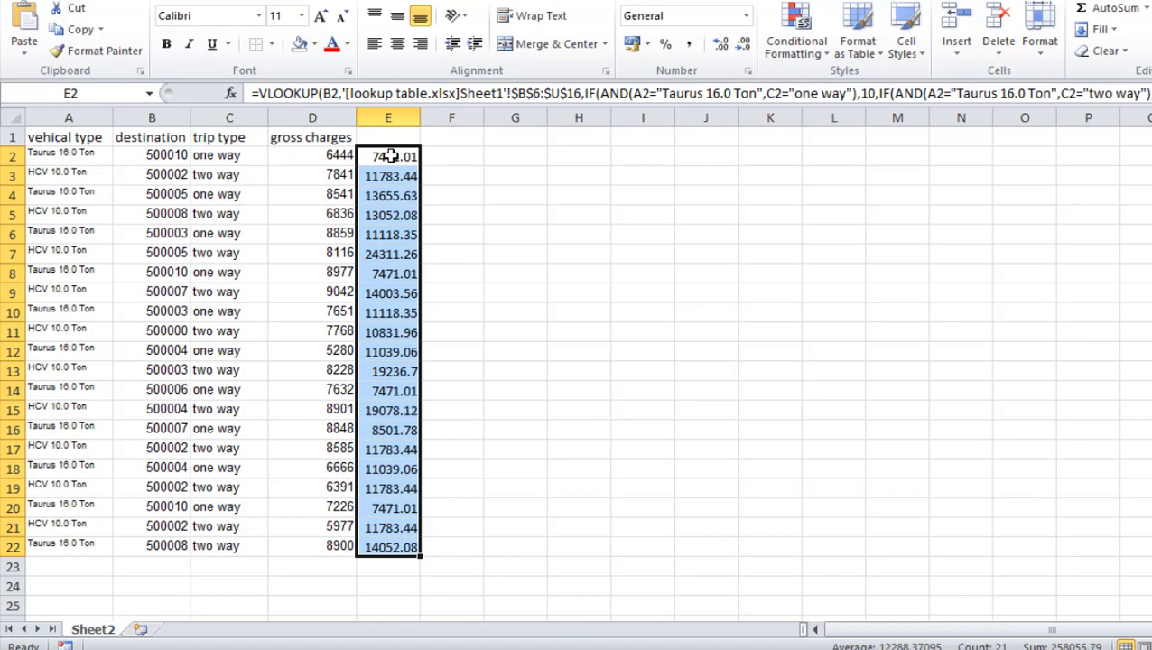
mouse_move(388, 156)
left_mouse_down()
mouse_move(385, 548)
mouse_move(372, 546)
left_mouse_up()
key("Delete")
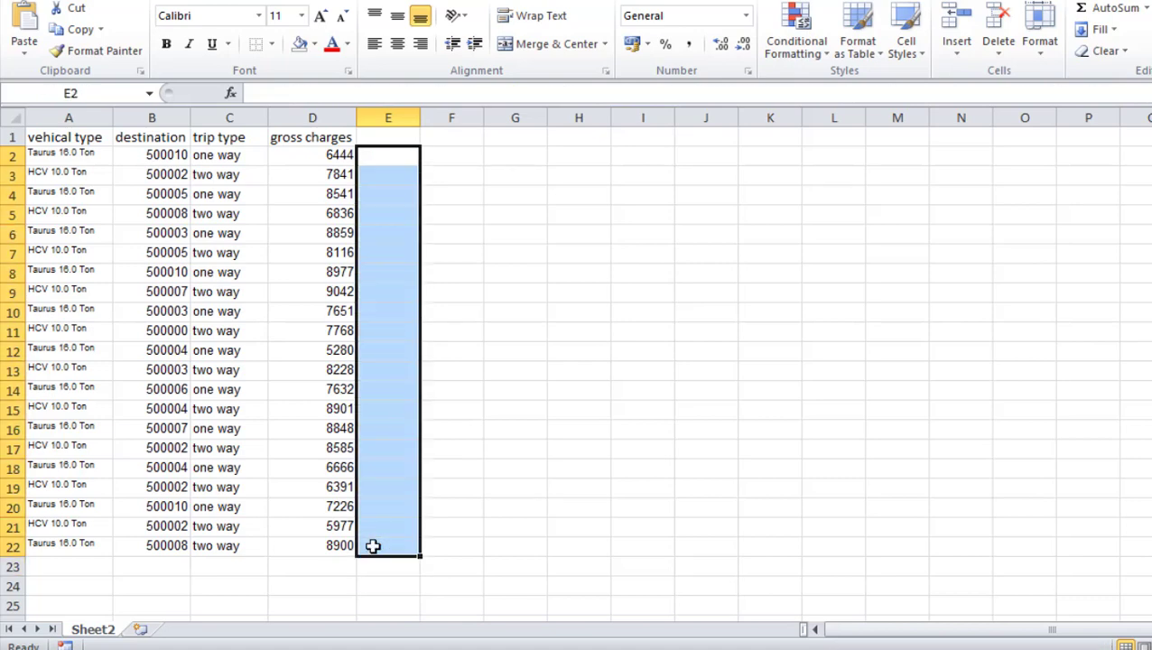
left_click(388, 162)
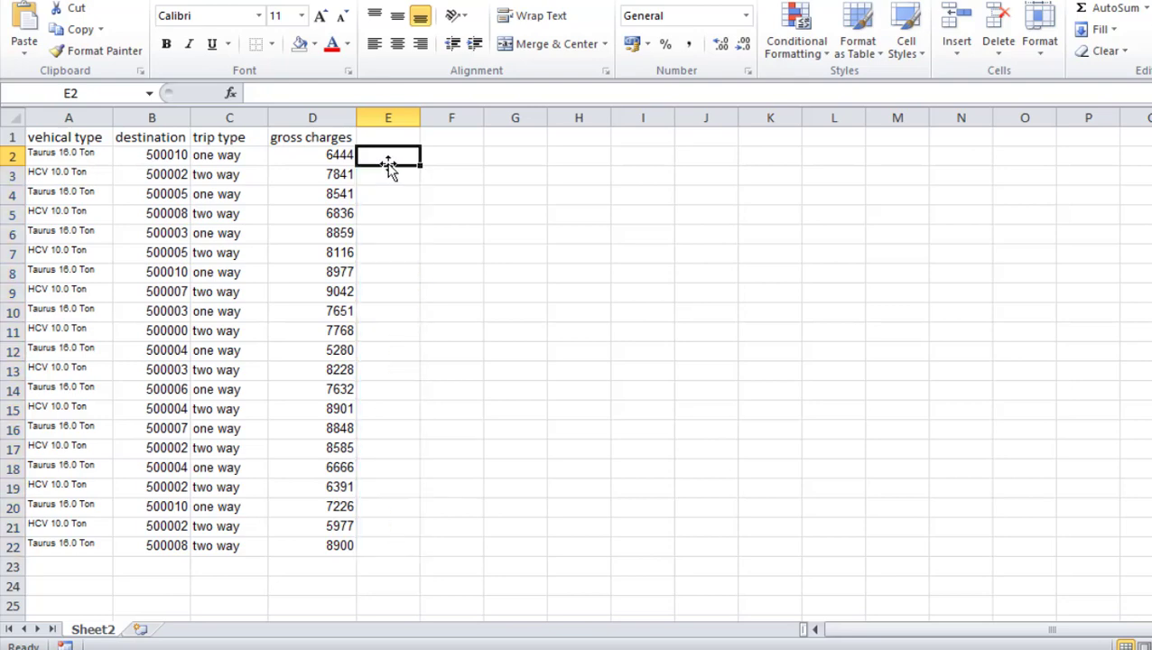
left_click(71, 155)
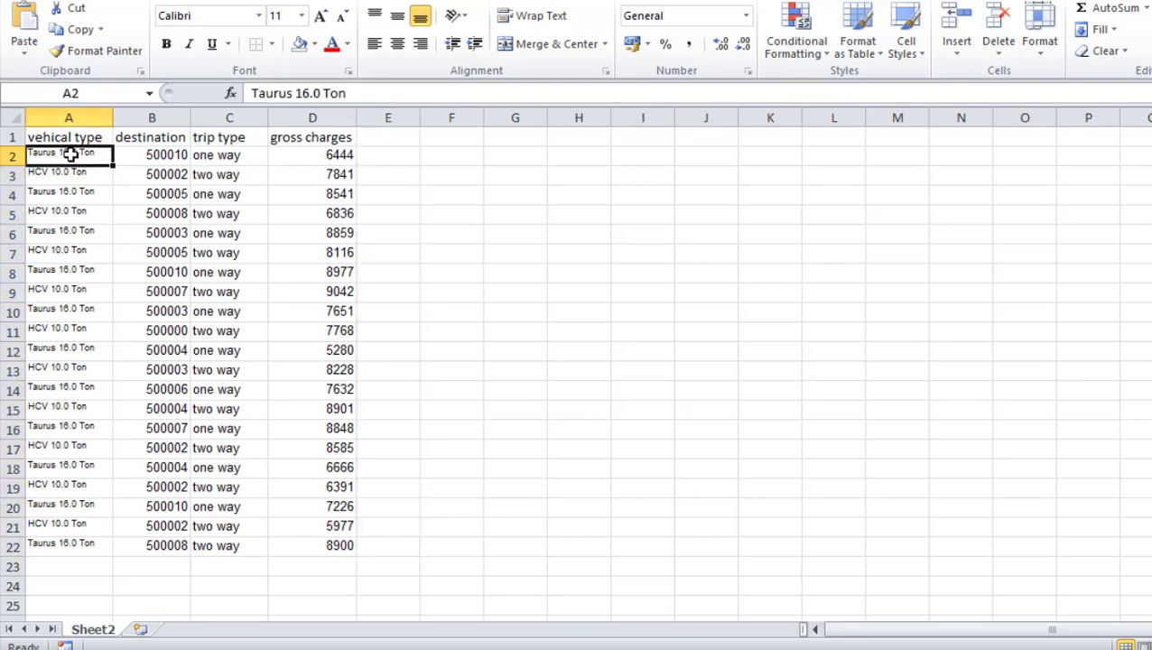
left_click_drag(71, 155, 311, 546)
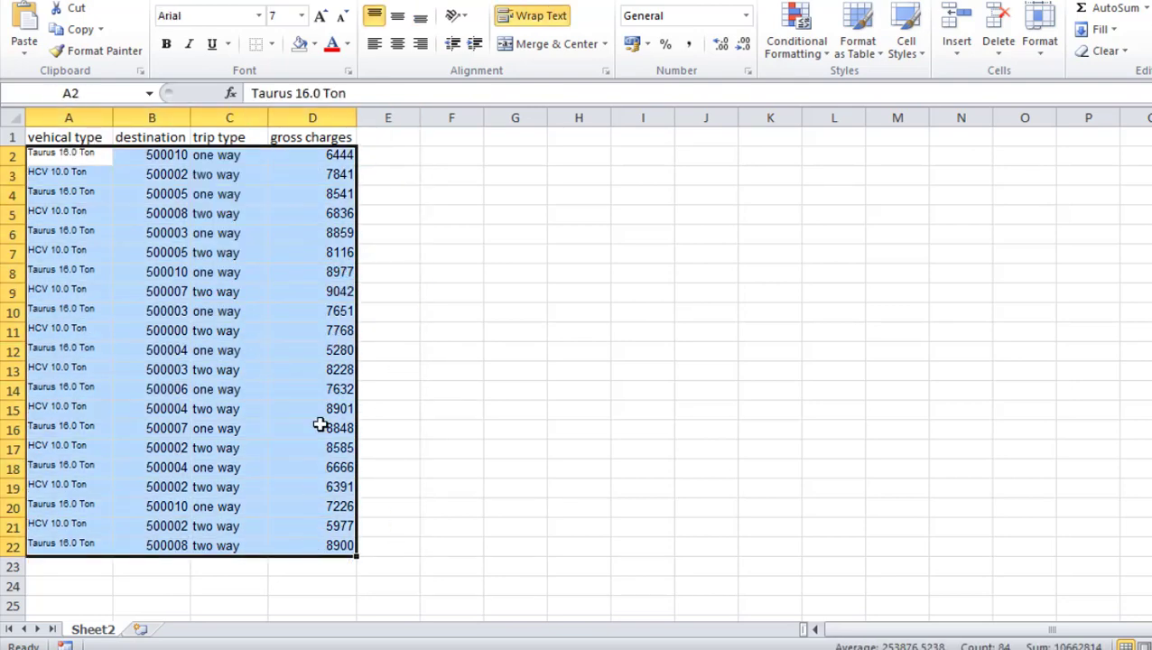
left_click(307, 155)
left_click_drag(305, 155, 308, 545)
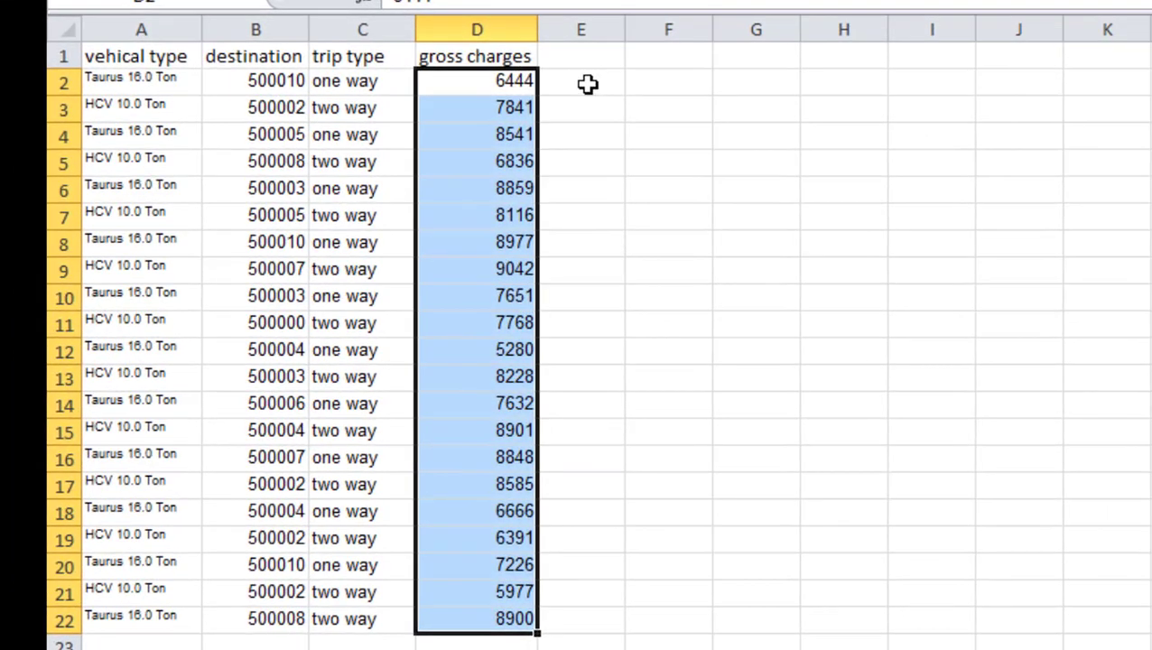
left_click(588, 84)
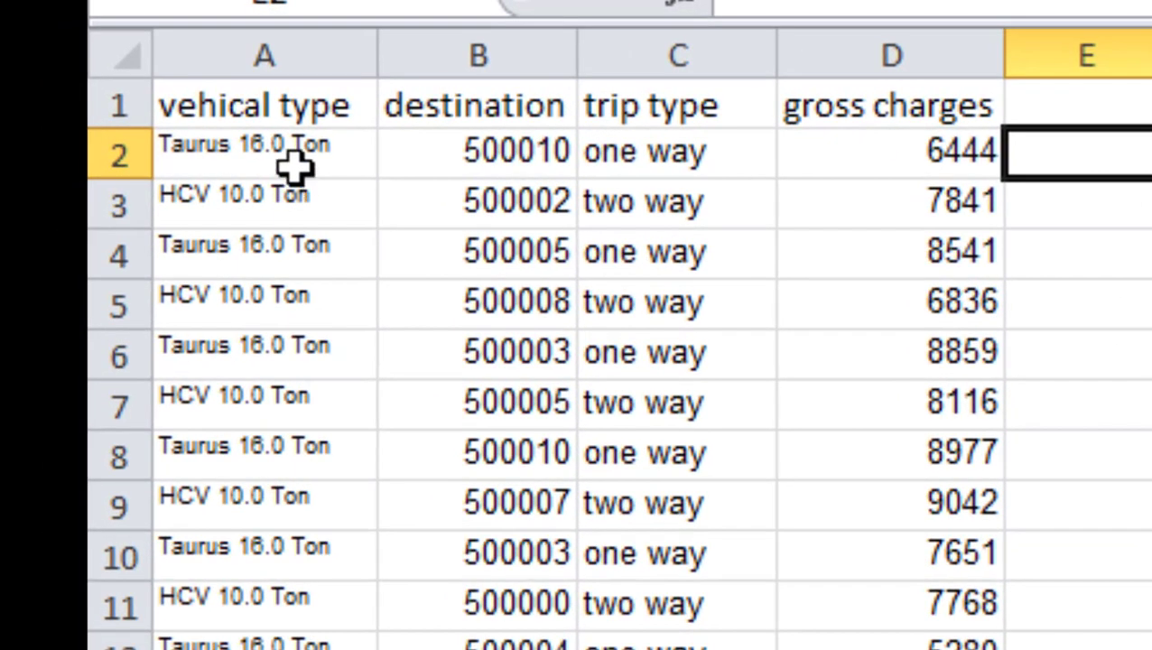
left_click(297, 166)
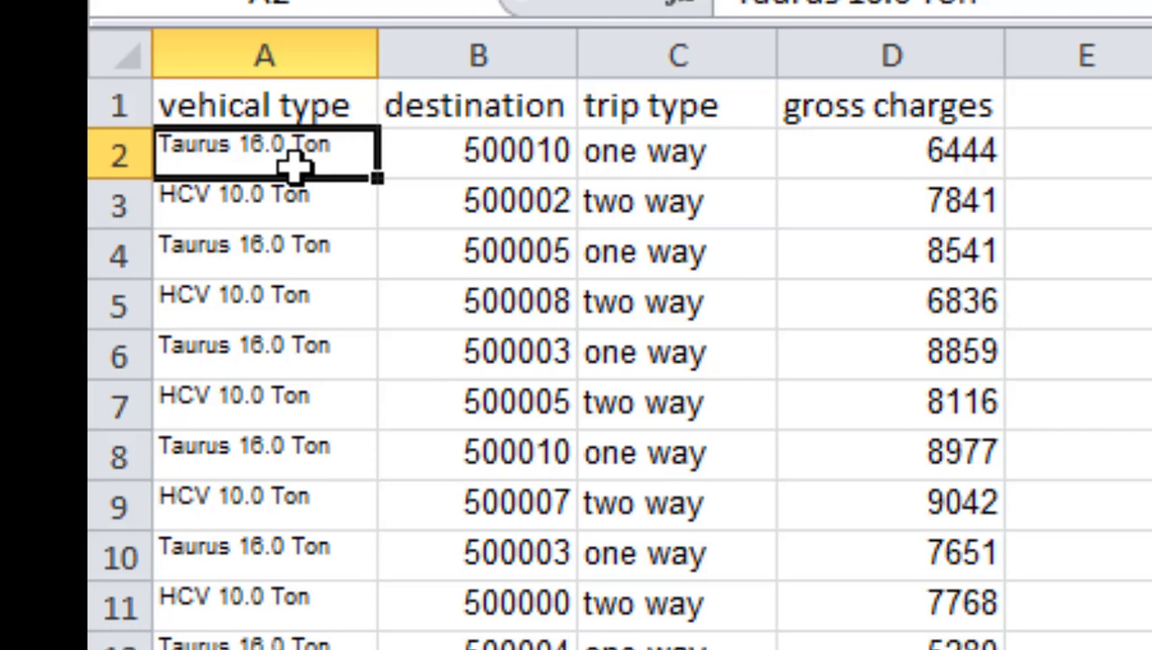
left_click(478, 160)
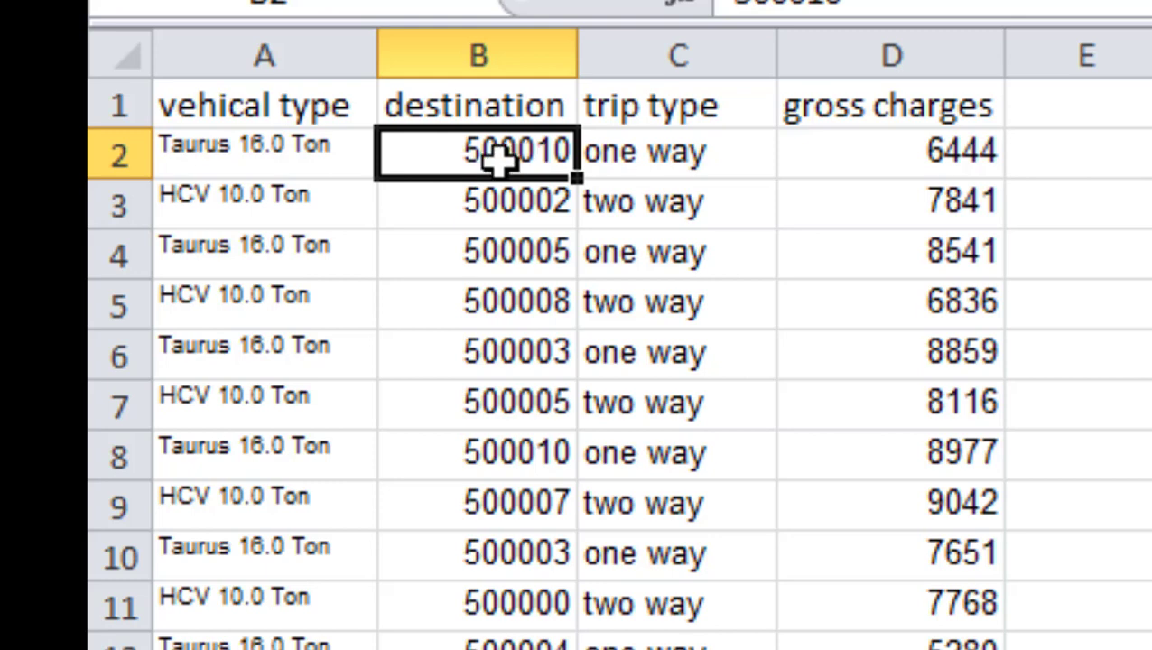
left_click(666, 158)
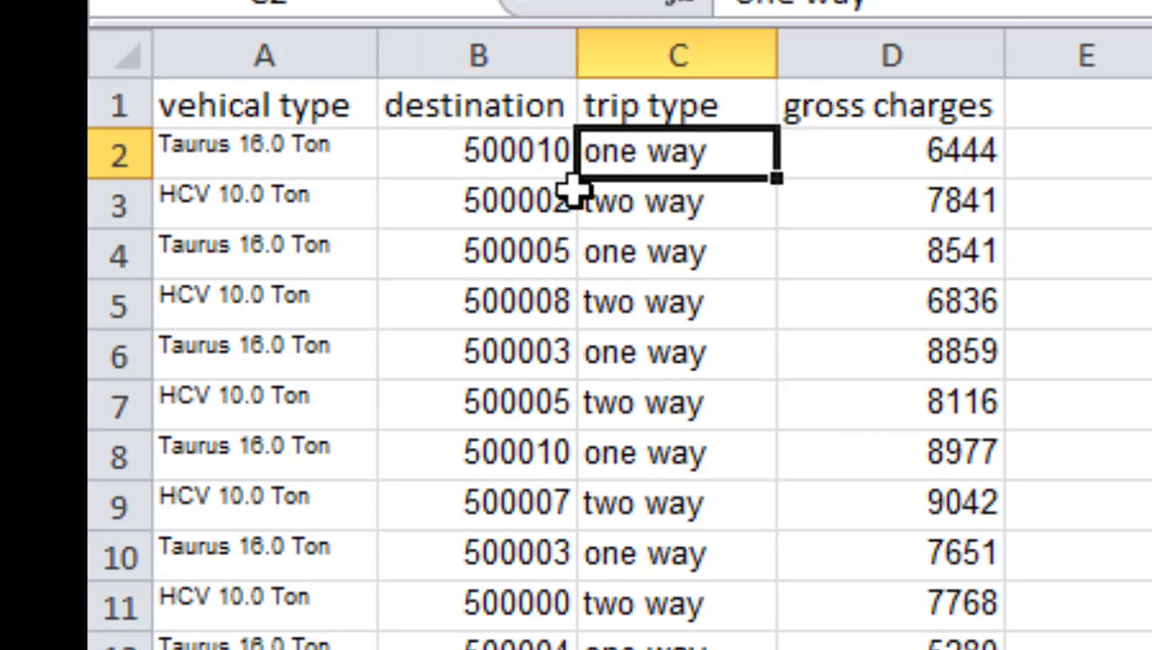
left_click(521, 160)
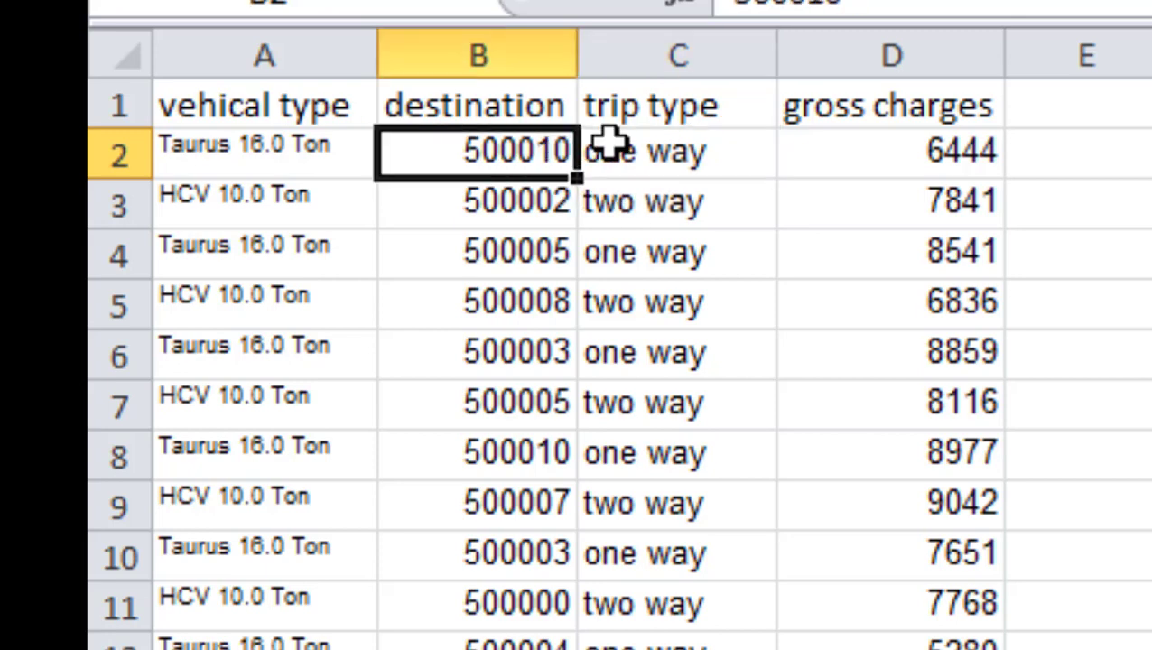
left_click(664, 152)
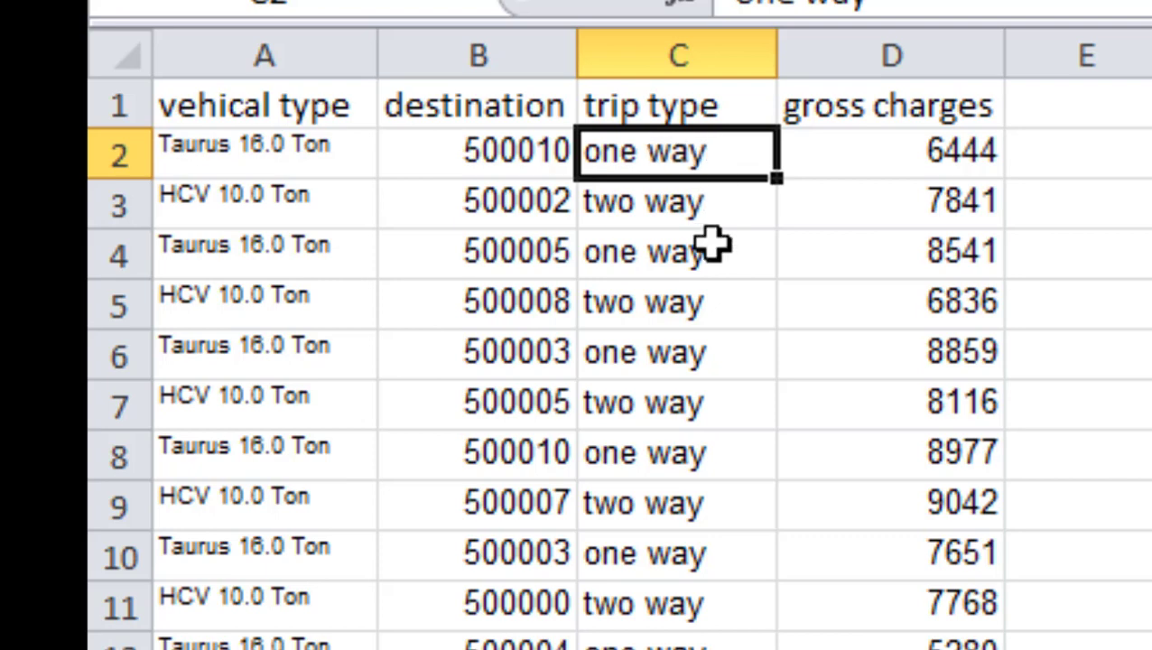
left_click(325, 157)
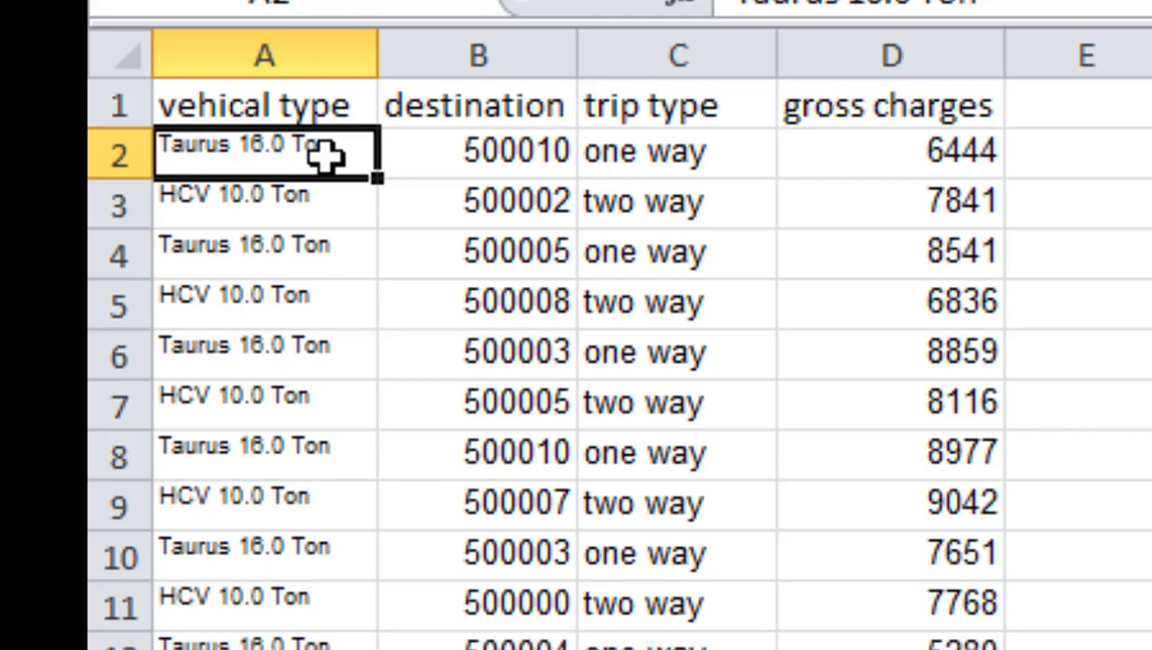
left_click(1110, 157)
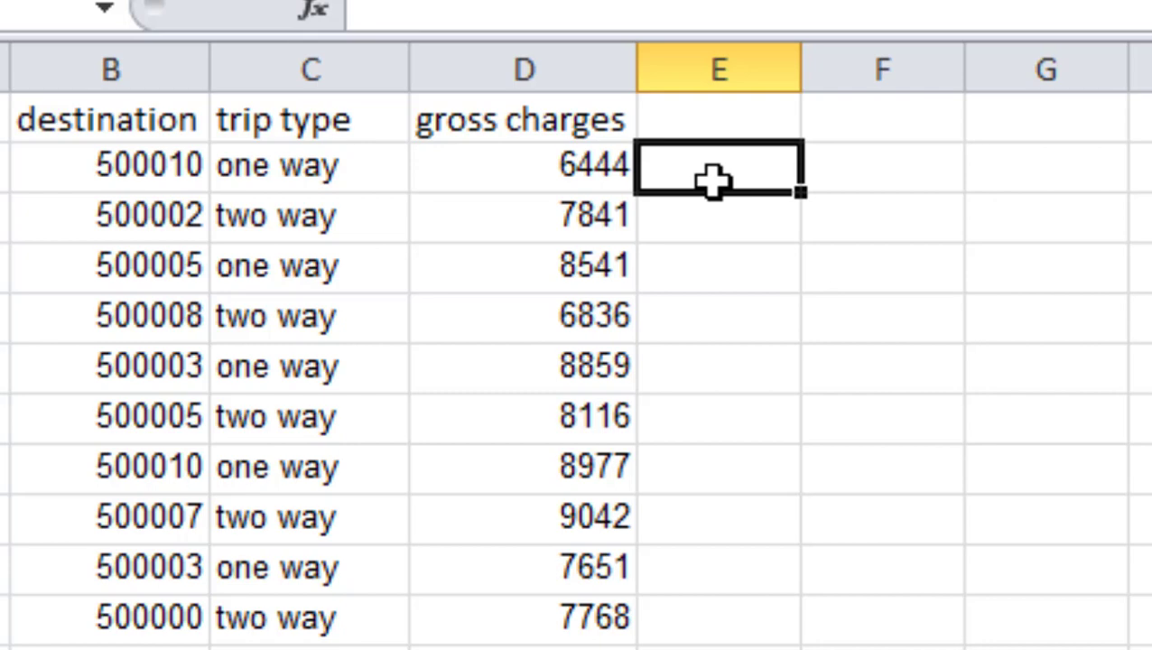
- Enter =vlookup() in E2 and insert B2 as its lookup value
type("=")
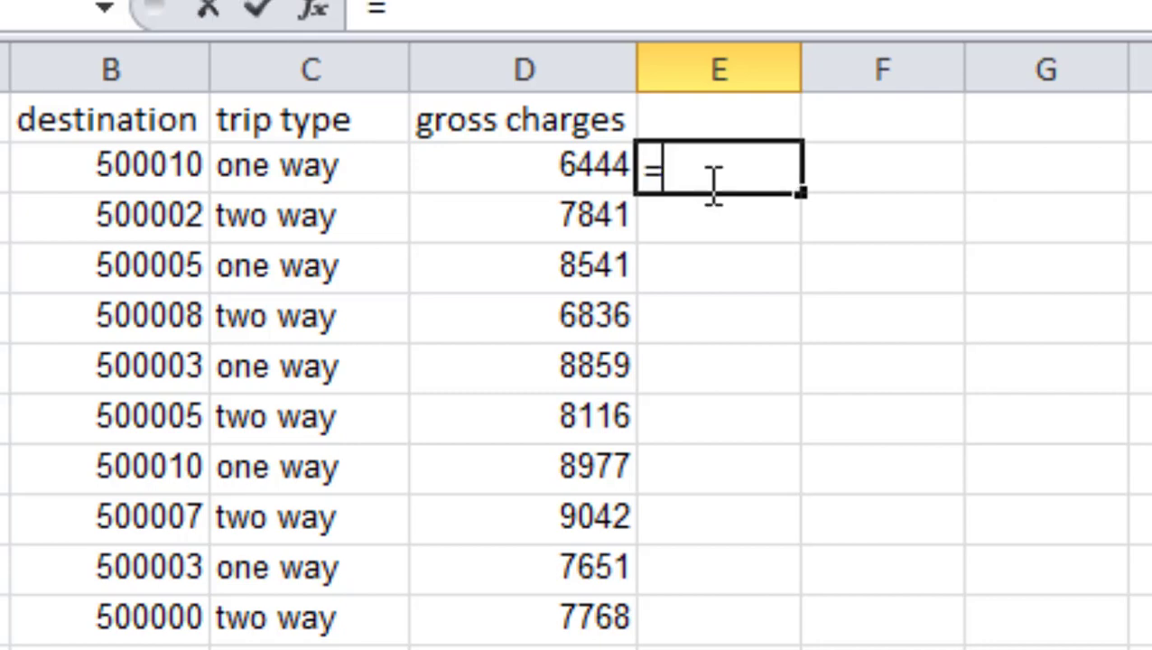
type("vl")
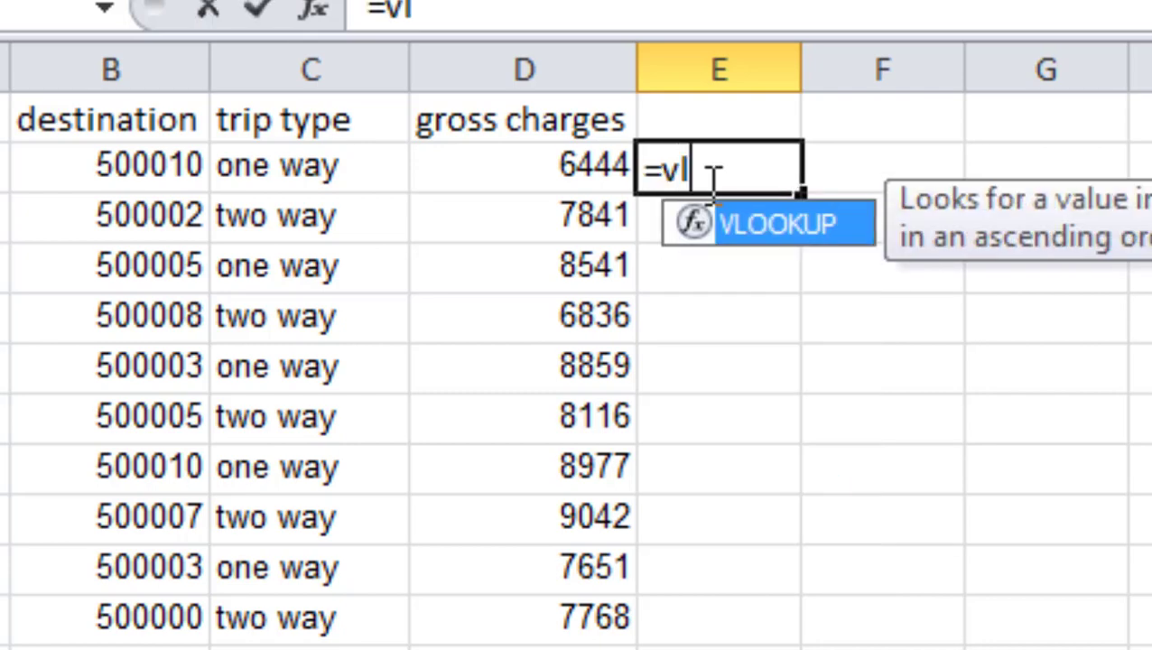
type("ookup")
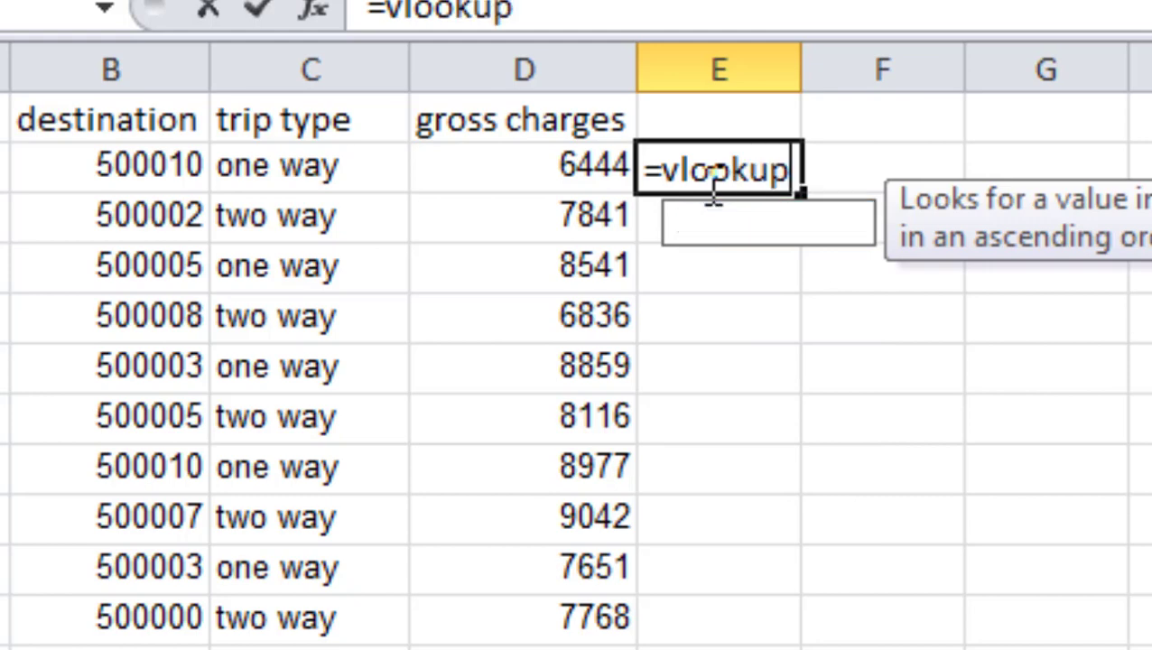
type("()")
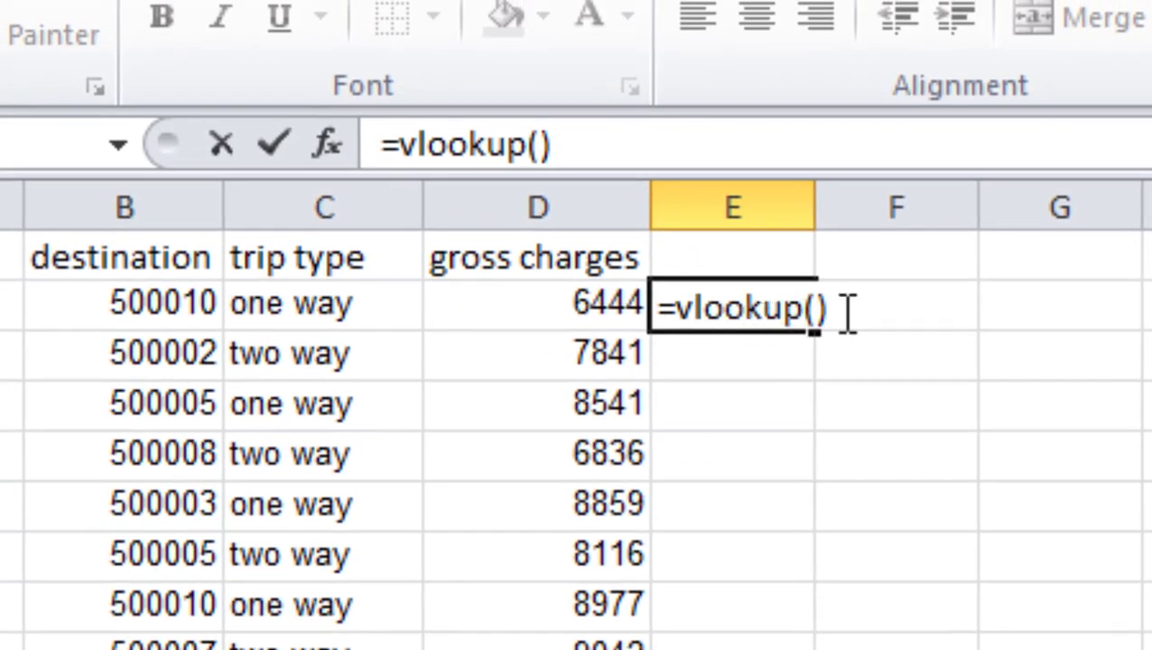
left_click(812, 307)
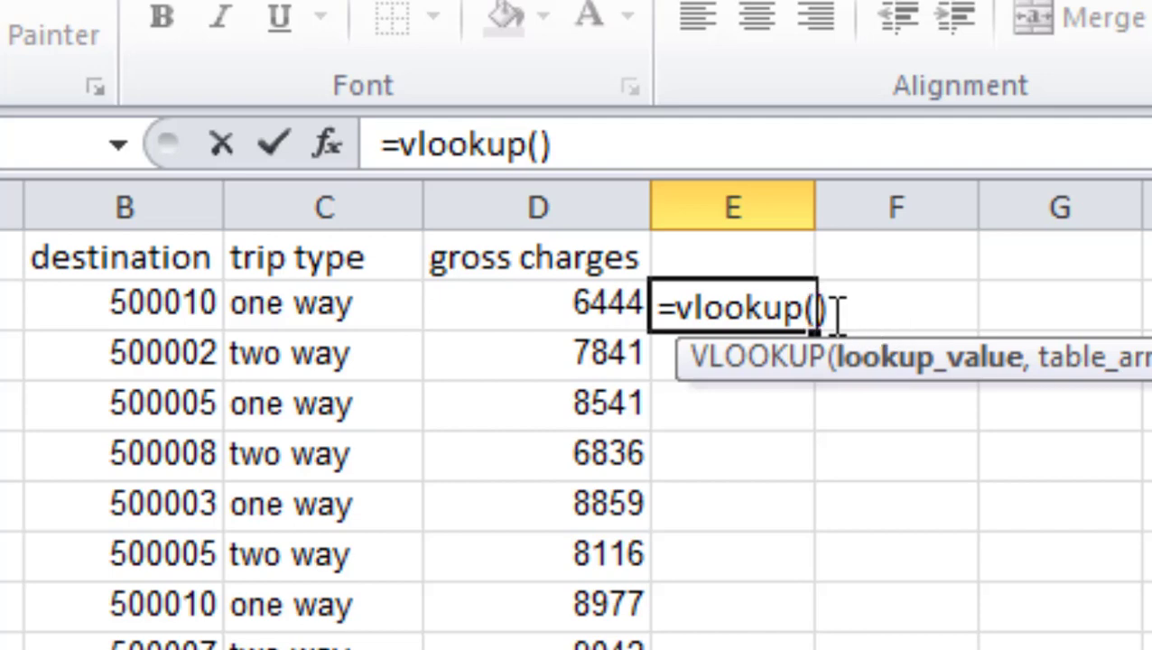
left_click(808, 307)
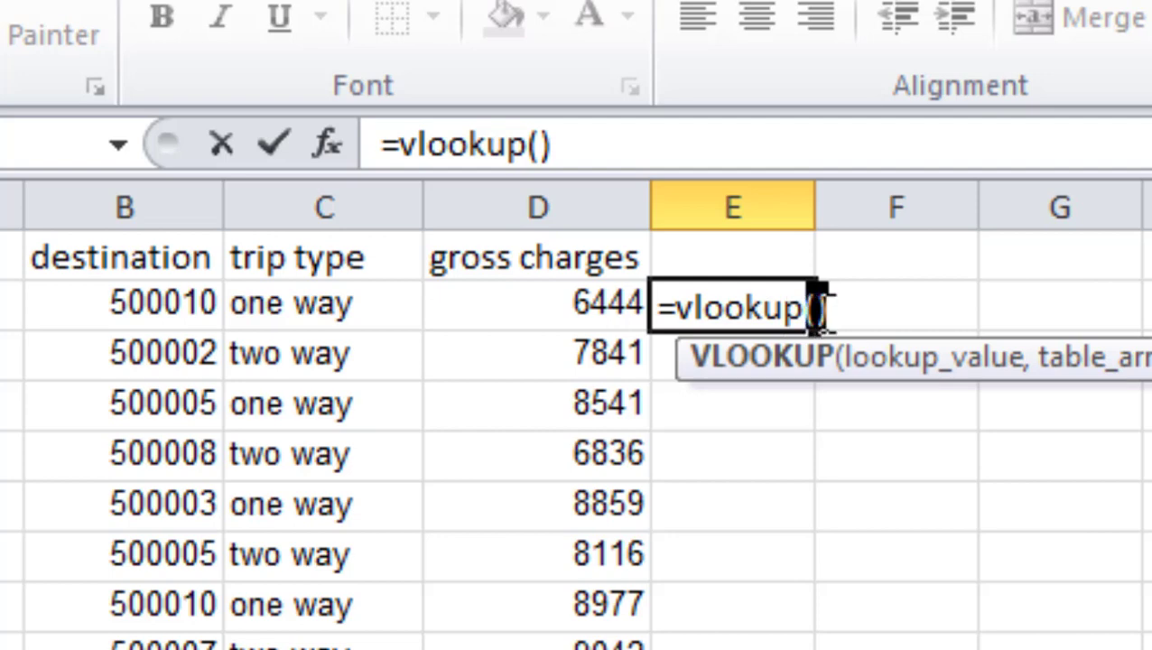
left_click(816, 309)
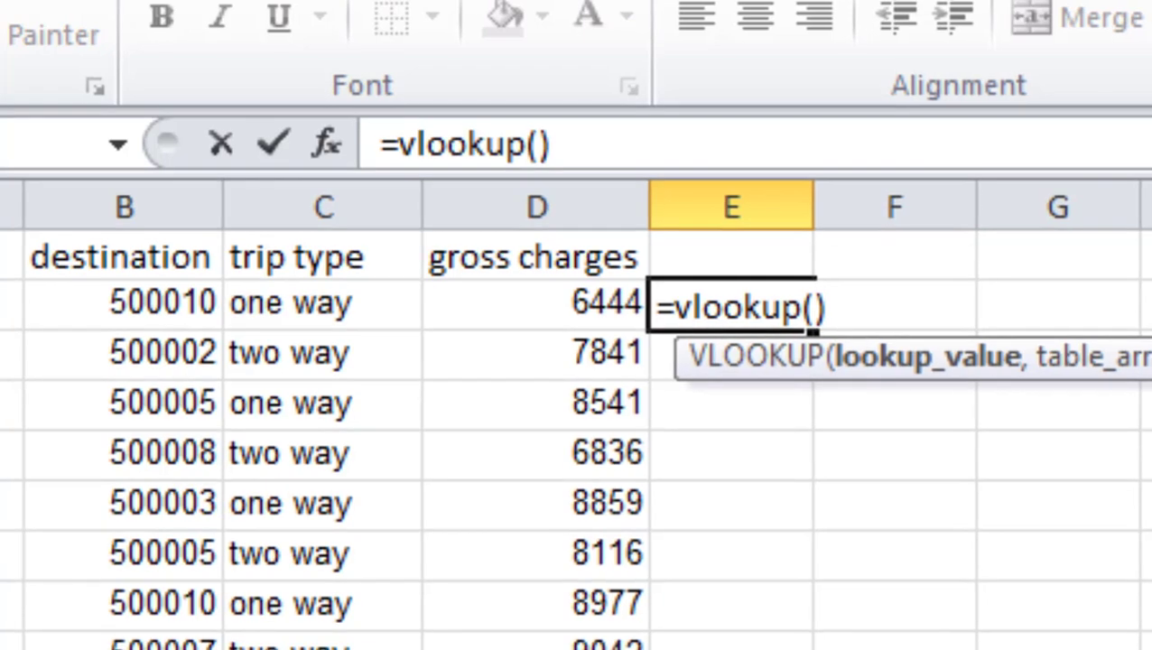
left_click(187, 306)
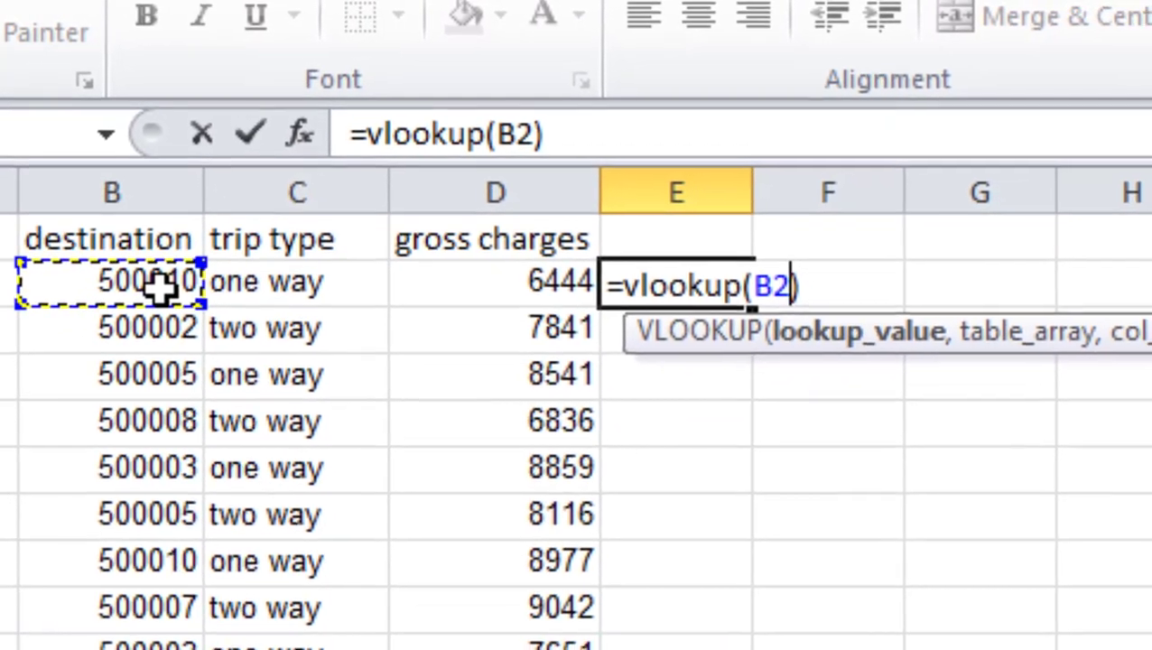
- Add '[lookup table.xlsx]Sheet1'!$B$6:$T$16 as the table array and remove the stray comma
type(",")
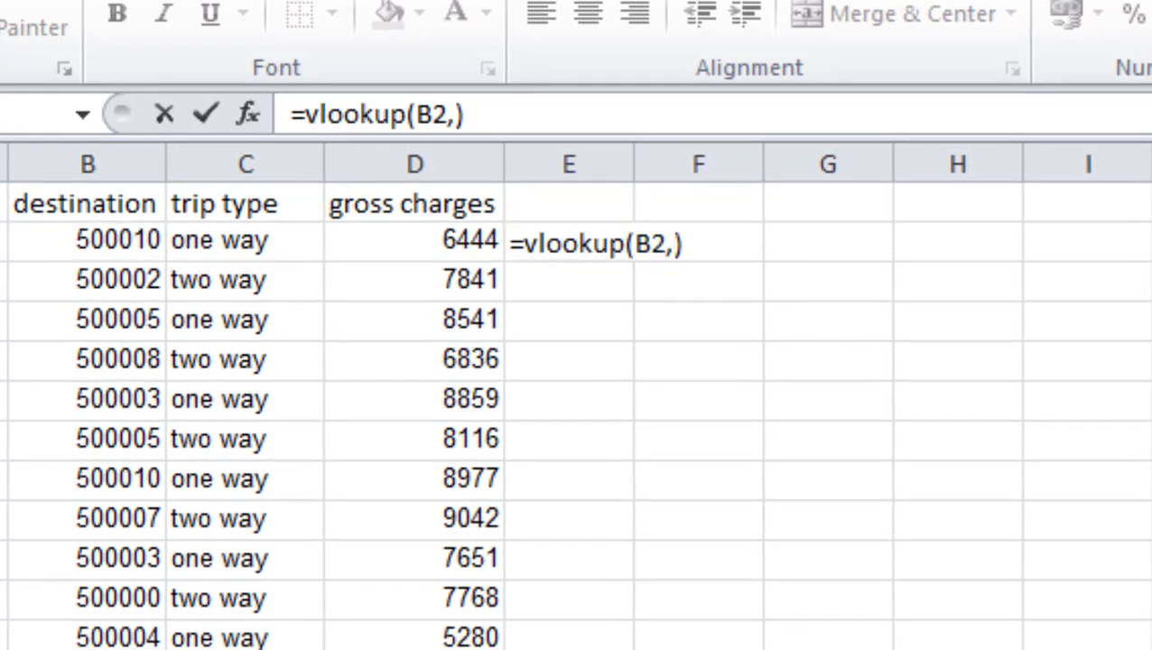
left_click(957, 541)
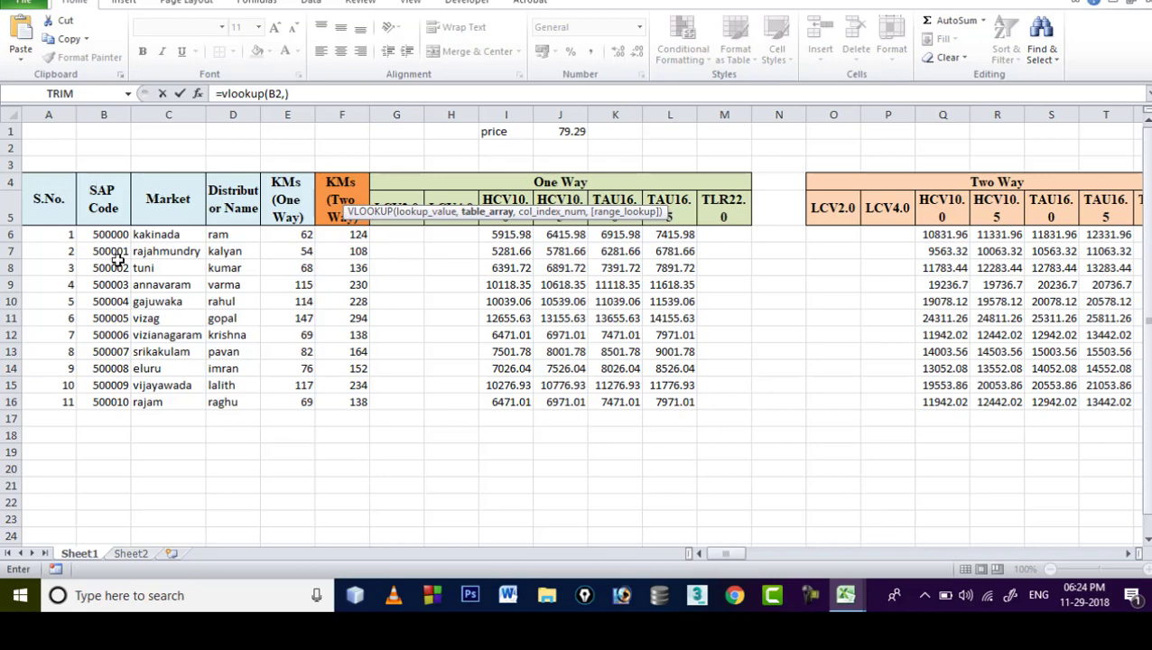
mouse_move(101, 234)
left_mouse_down()
mouse_move(166, 358)
mouse_move(962, 394)
mouse_move(935, 402)
left_mouse_up()
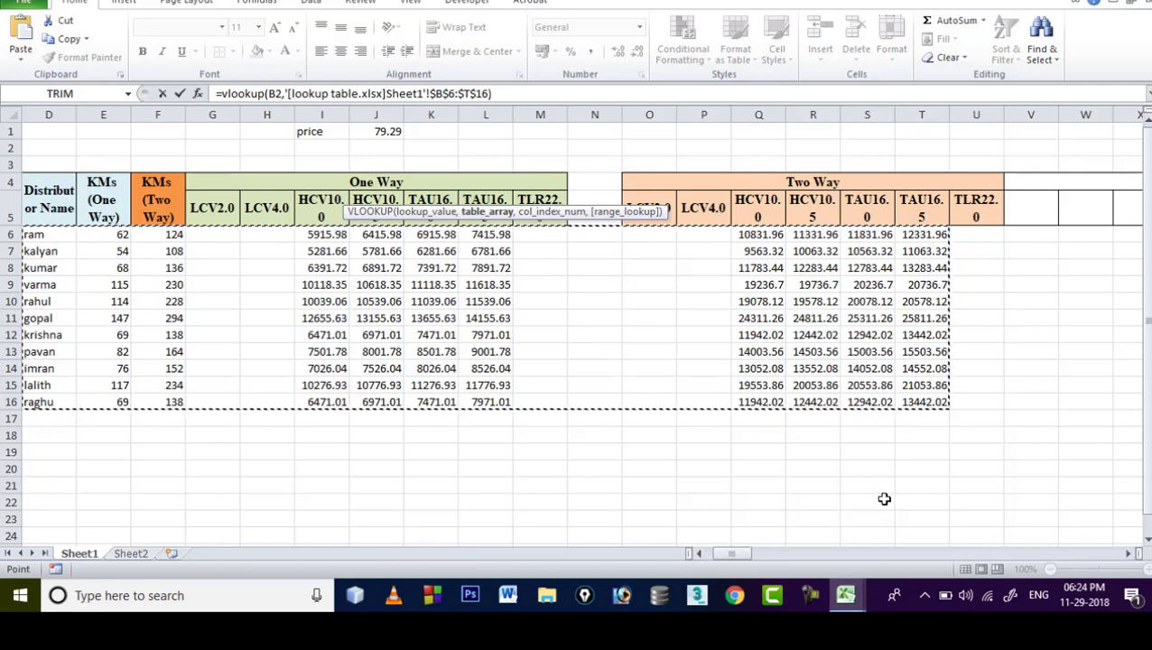
type(",")
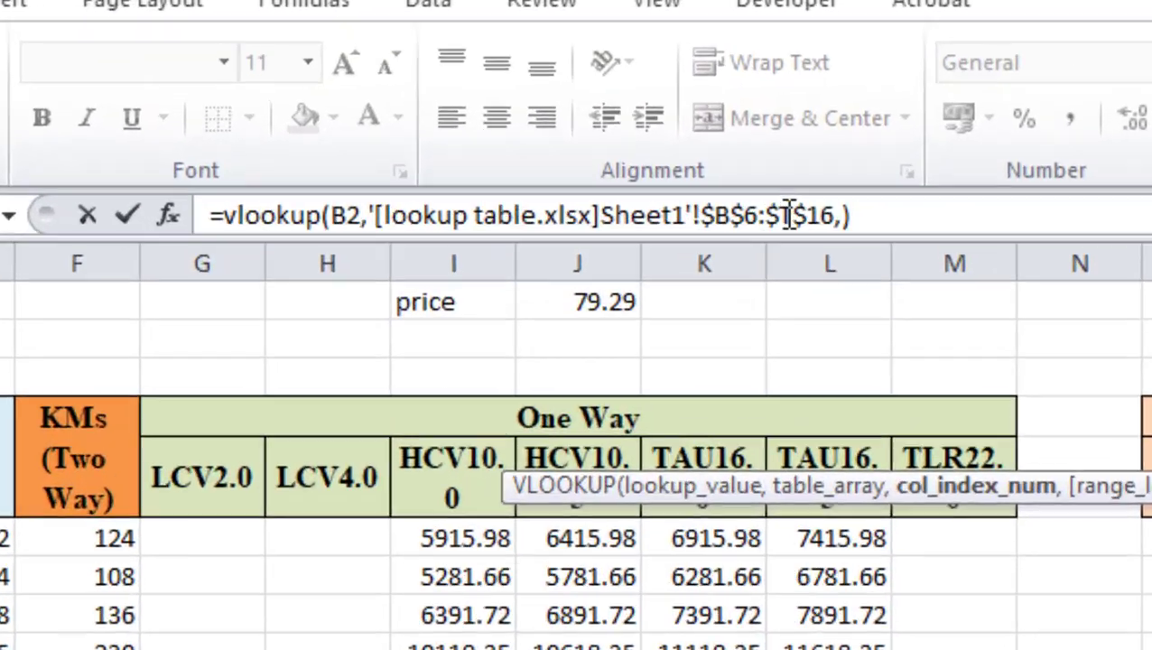
left_click(491, 93)
key("BackSpace")
left_click_drag(939, 249, 782, 249)
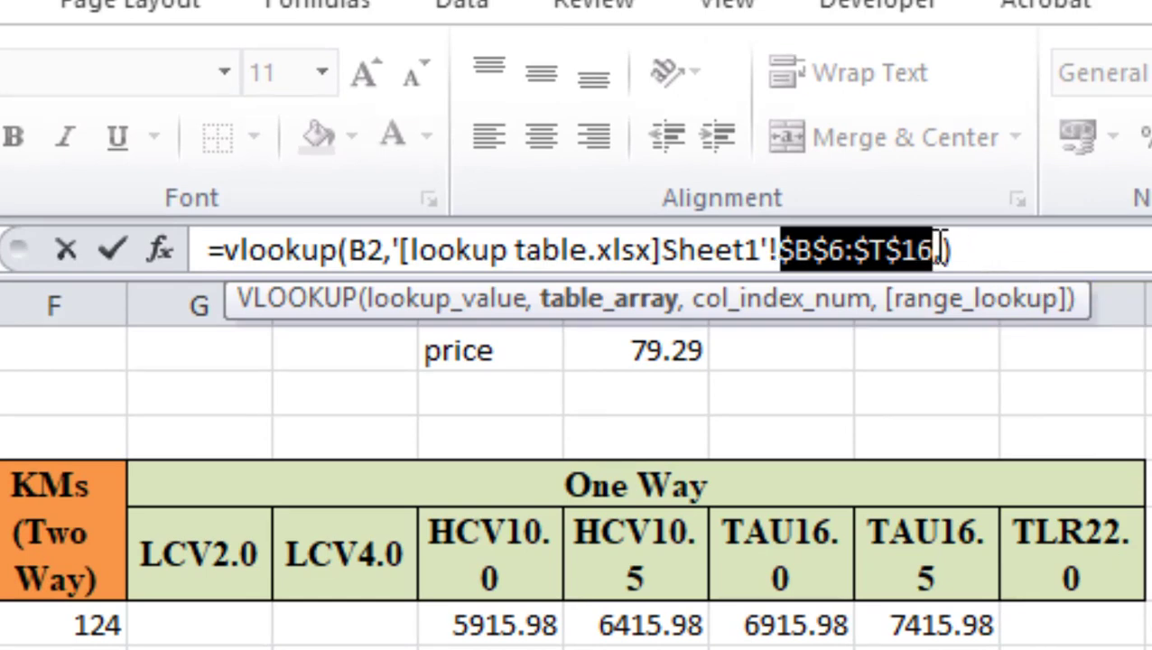
- Add a comma after $T$16 and type if() as the column-index argument
left_click(941, 249)
type(",")
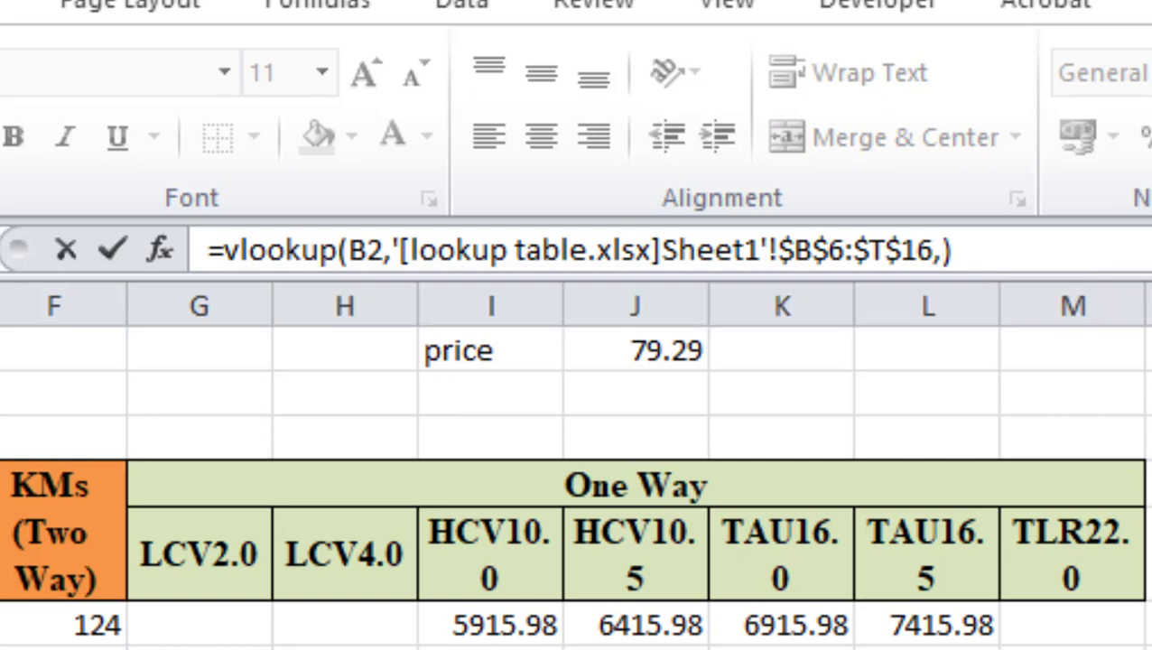
left_click(941, 251)
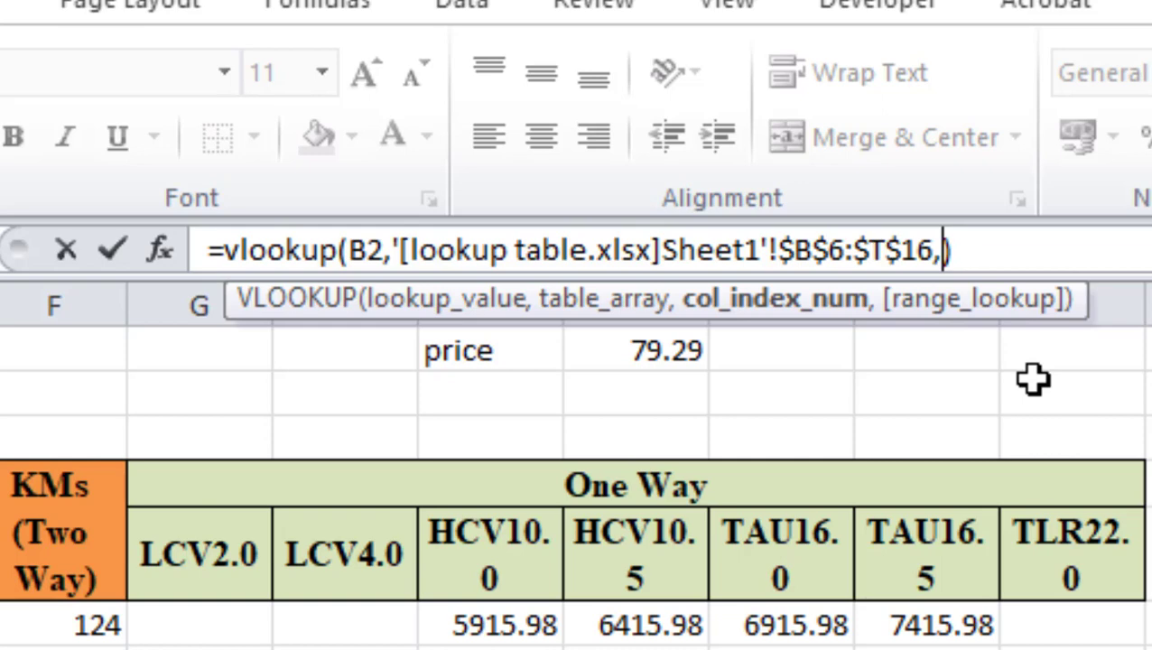
type("if")
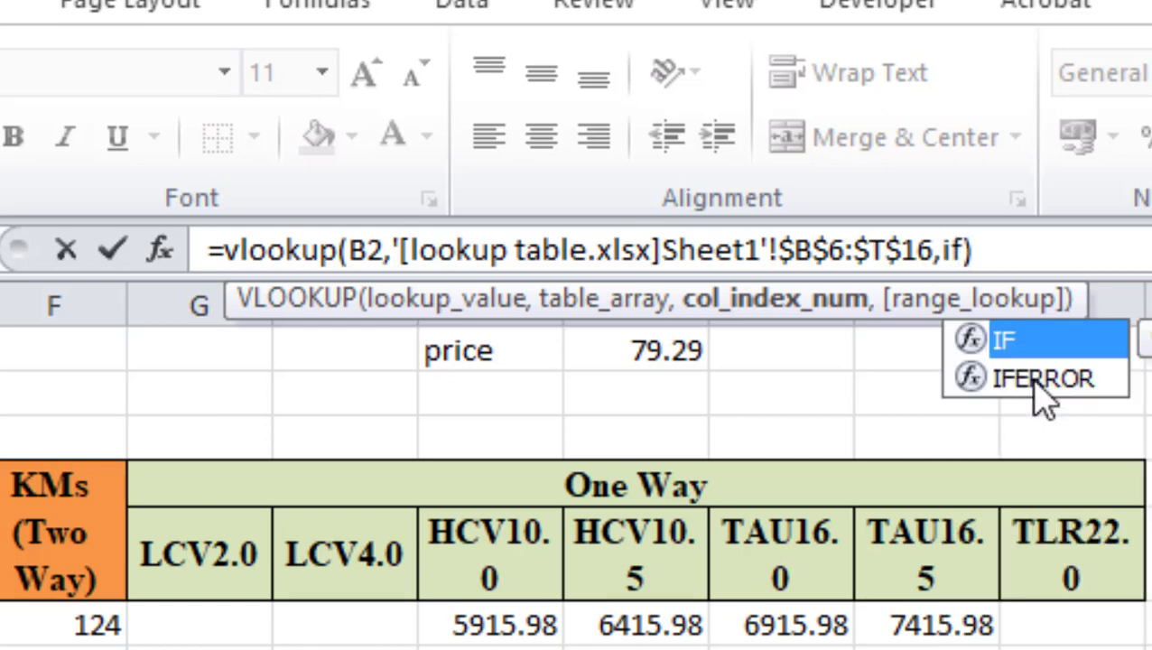
type("()")
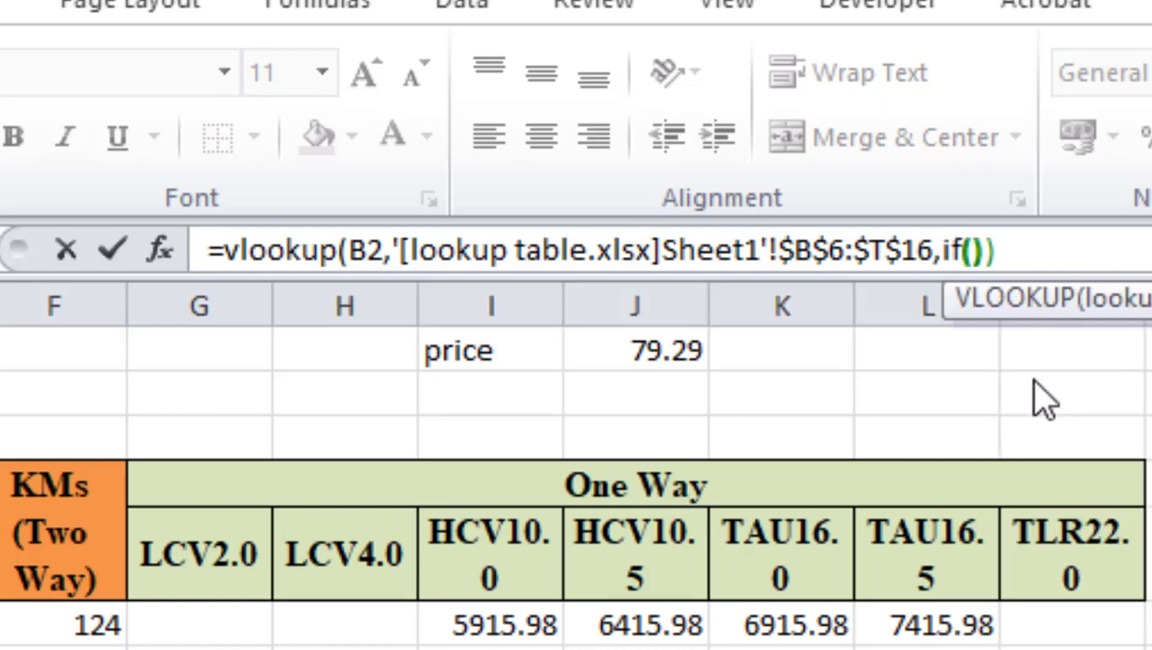
- Start an AND inside E2's IF that tests A2="Taurus 16.0 Ton"
left_click(975, 251)
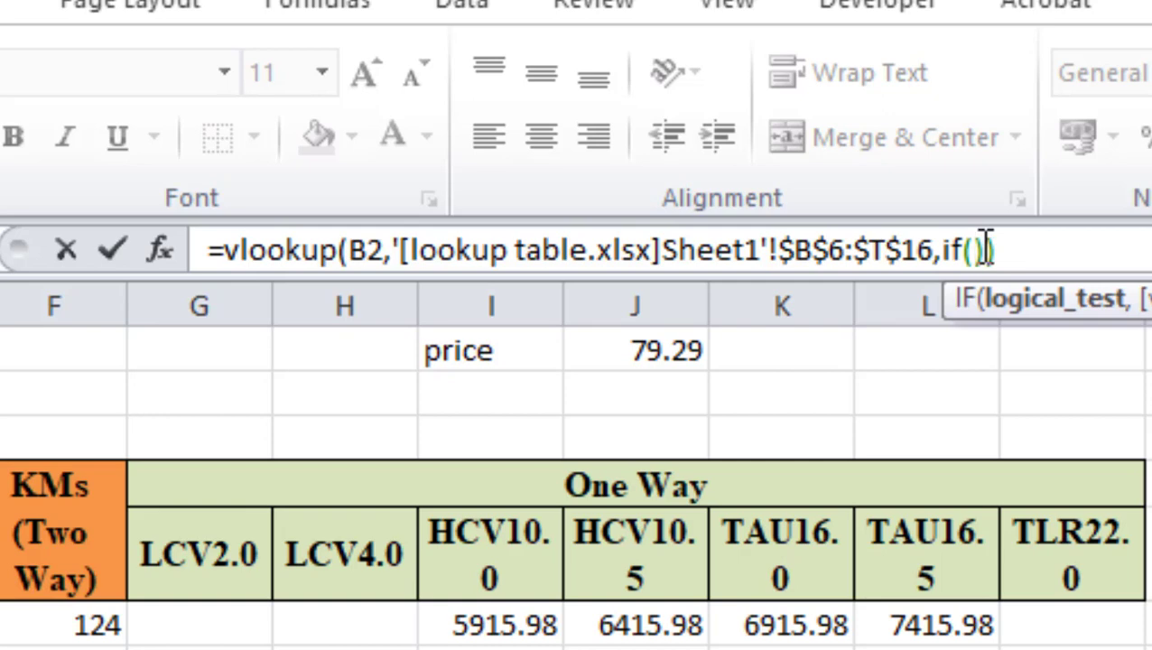
type("and()")
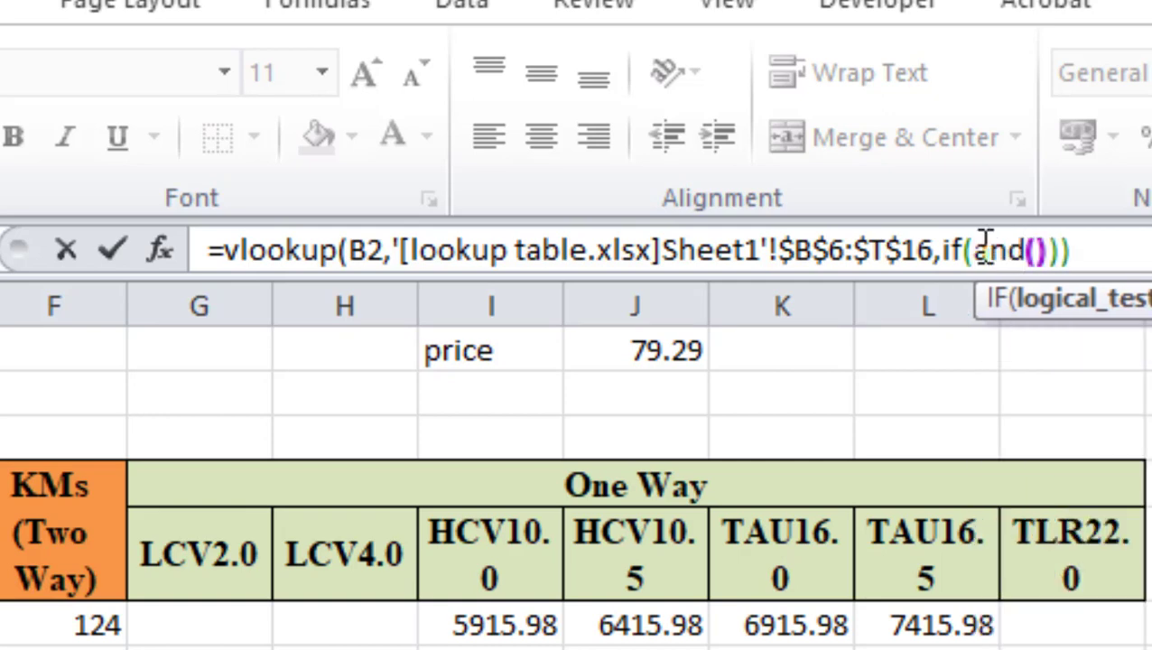
left_click(1036, 251)
type("A2=\"T")
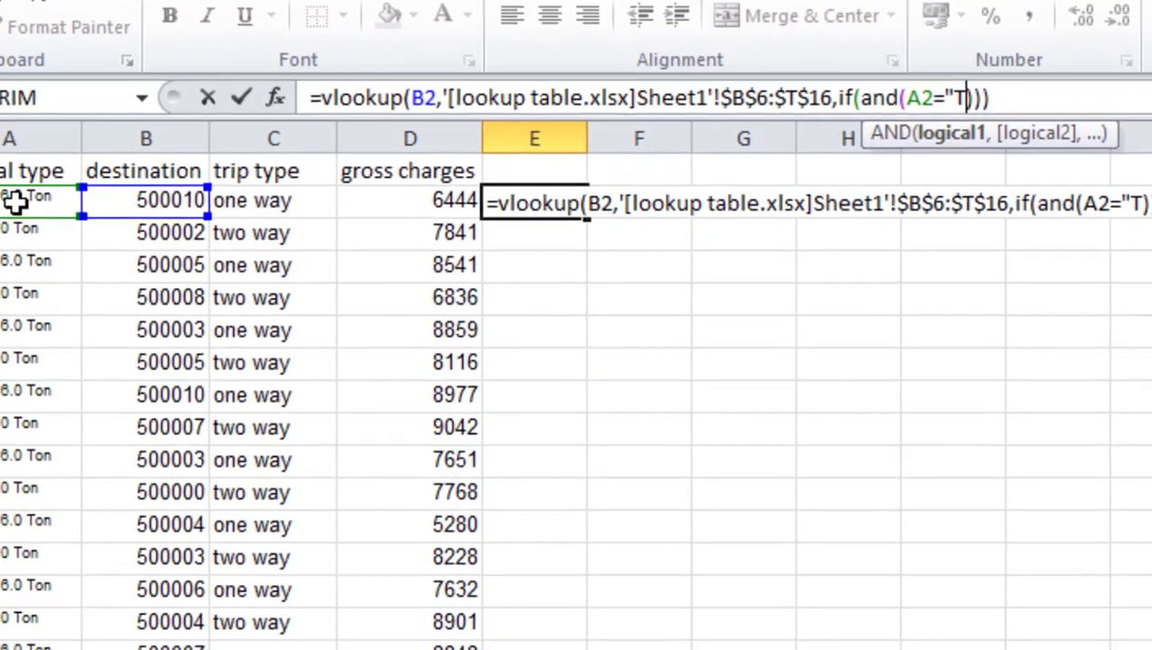
type("au")
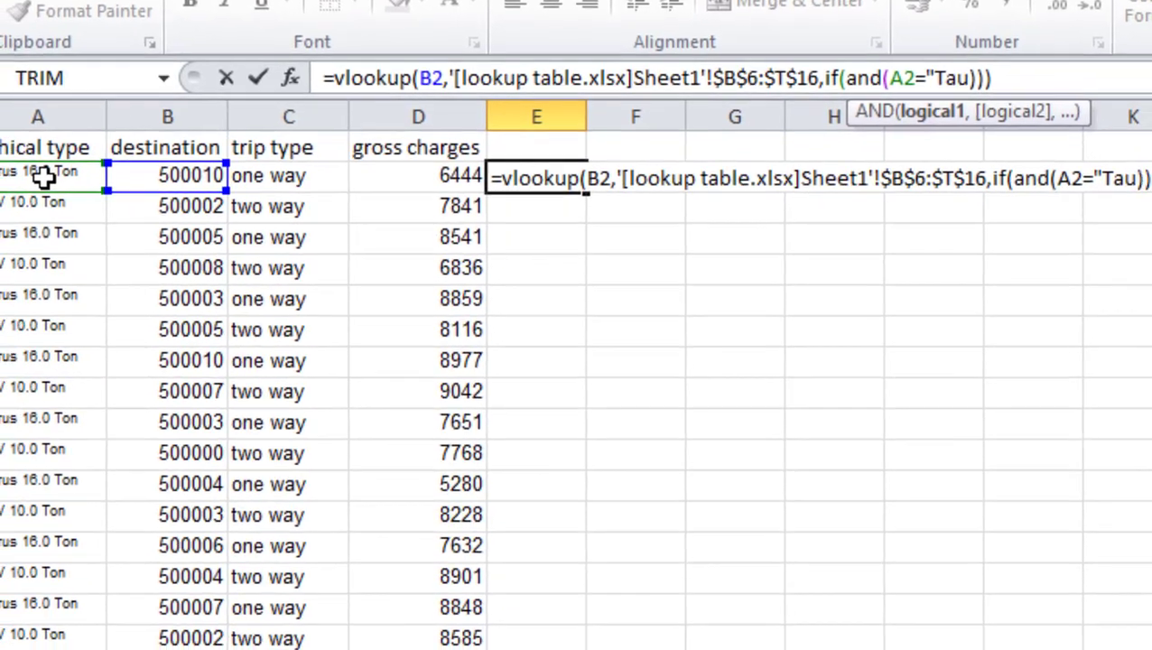
type("rus")
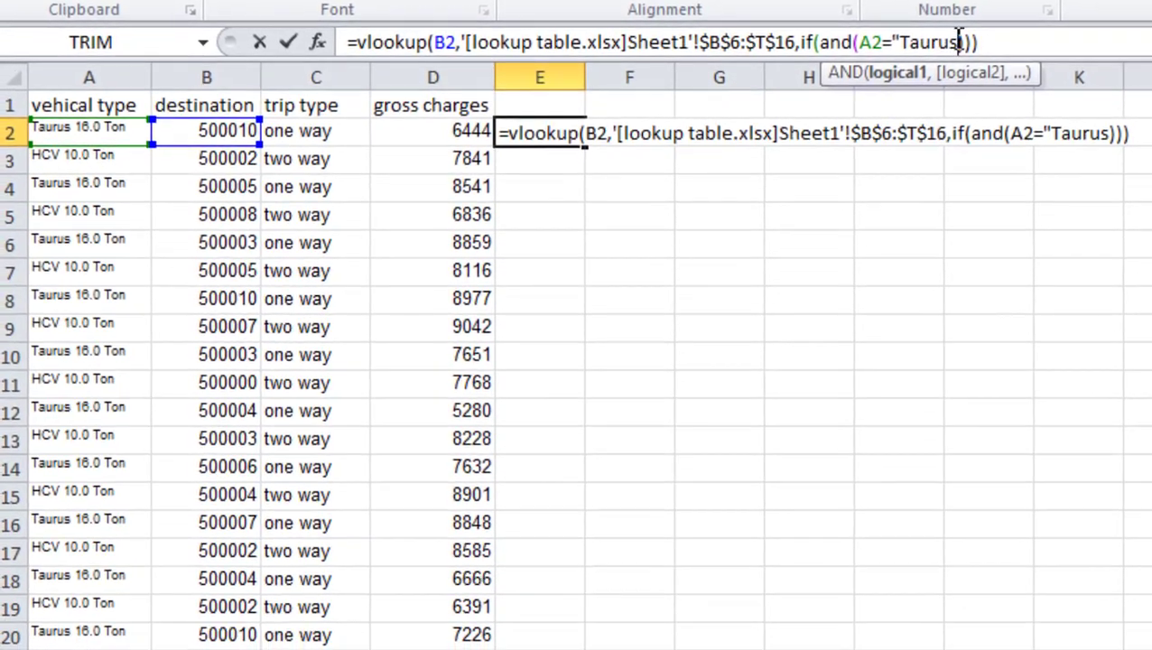
left_click_drag(957, 41, 856, 40)
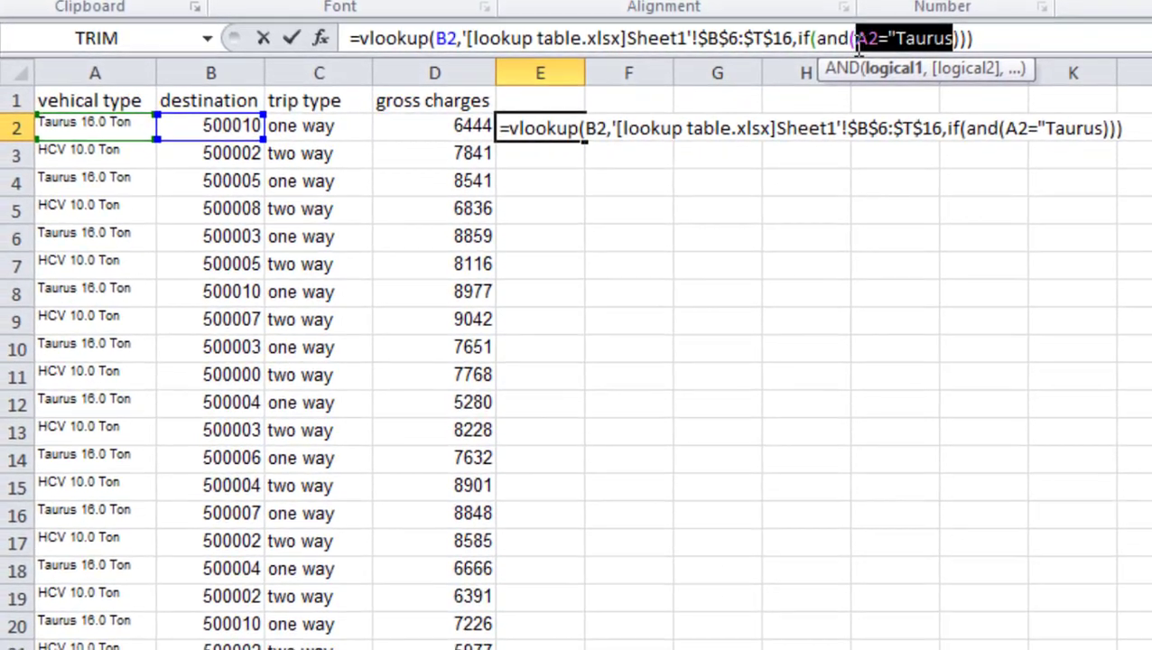
left_click(955, 39)
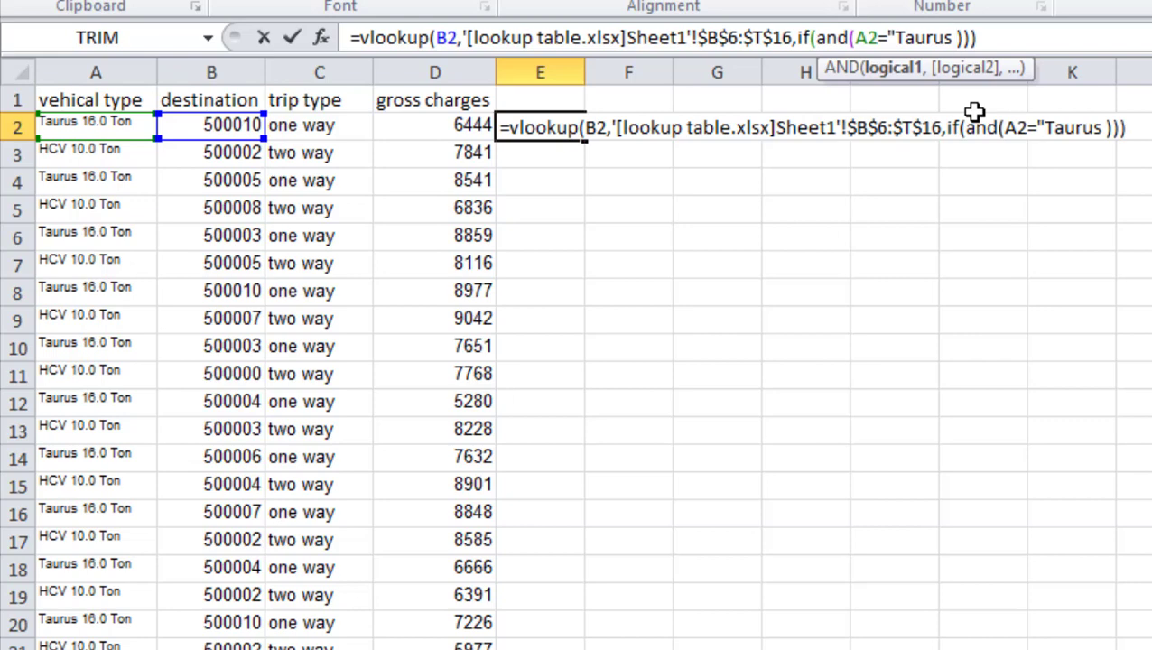
type("16")
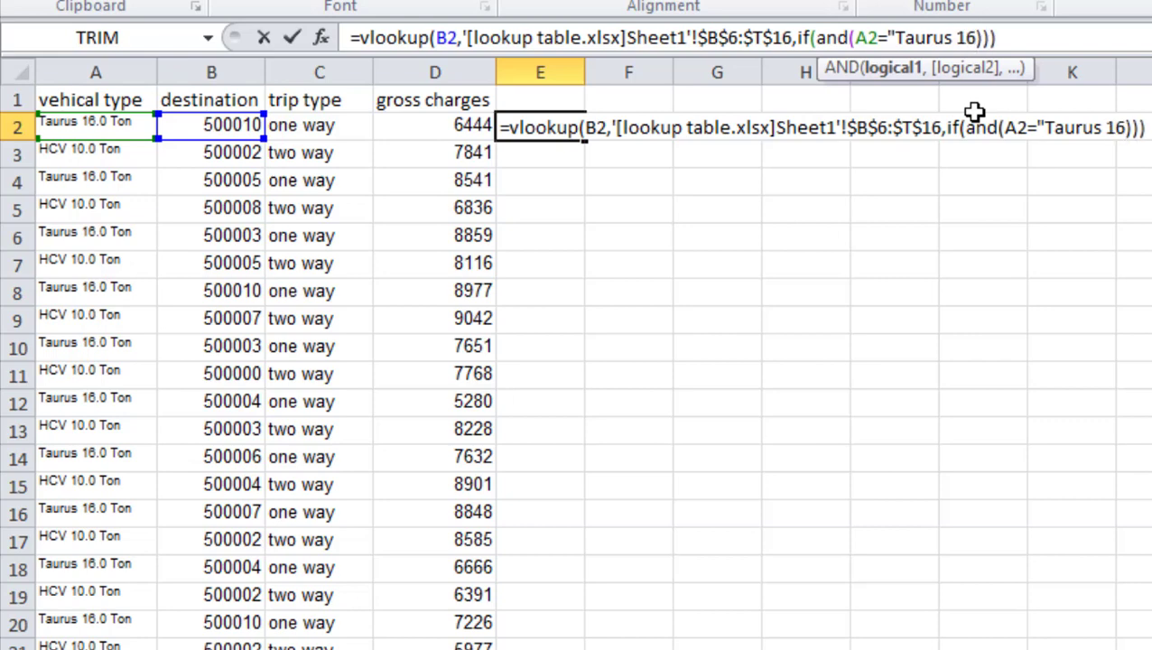
type(".0")
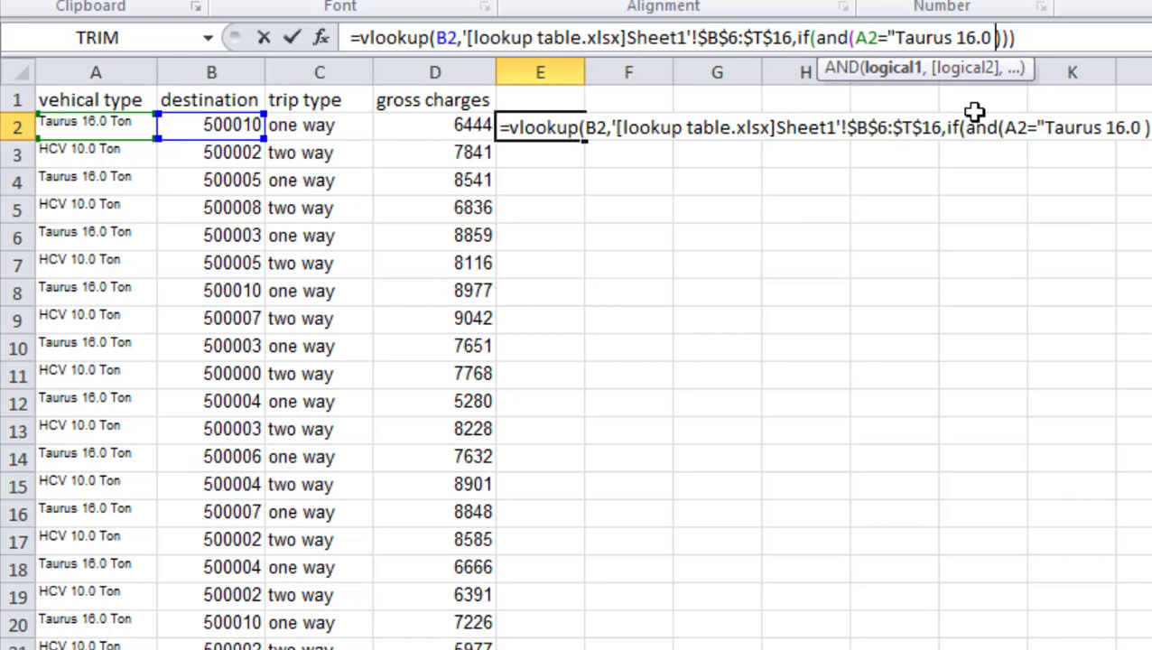
type(" Ton\"")
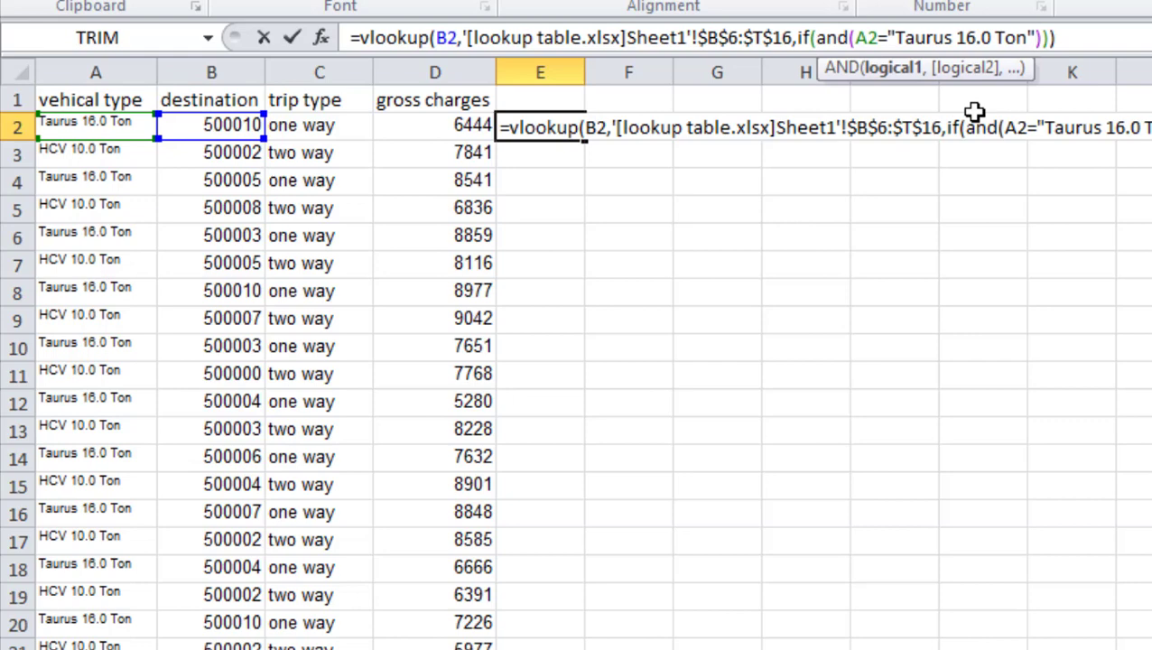
type(",")
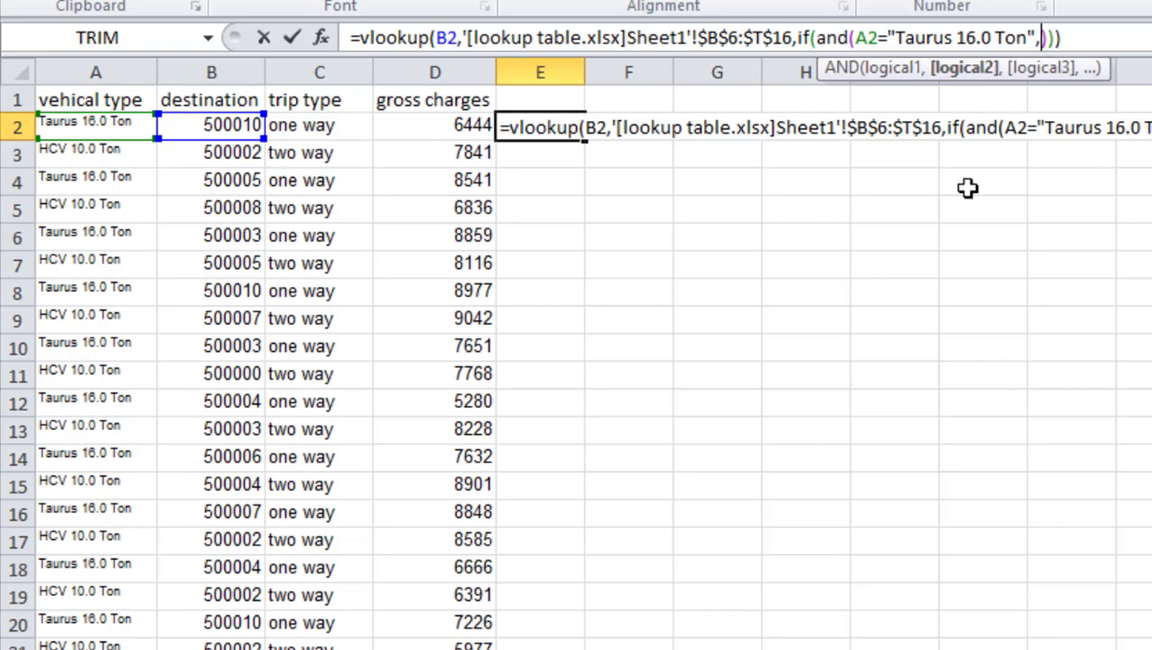
- Add the C2="one way" condition to the AND and bring up the lookup table workbook
left_click(314, 126)
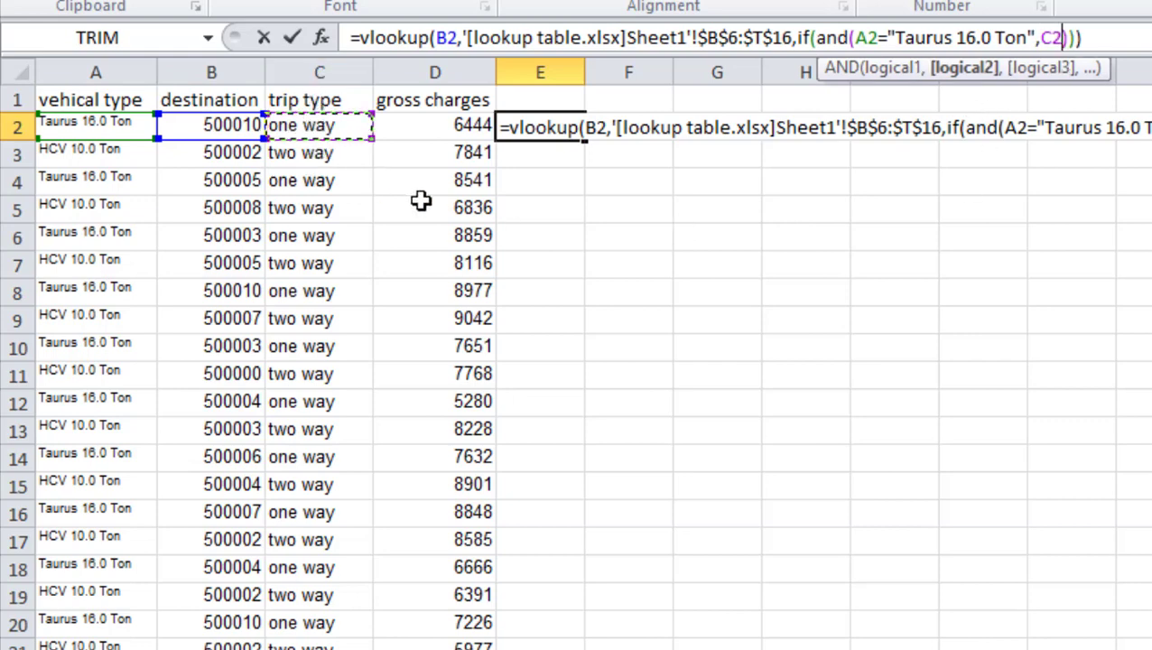
type("=\"")
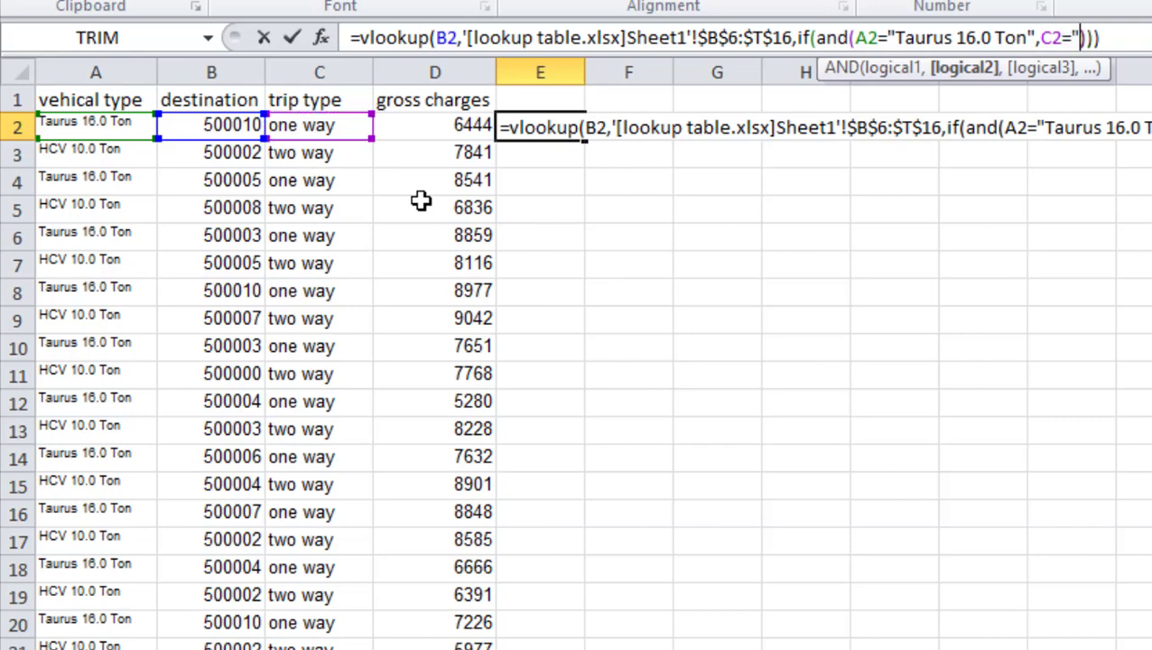
type("one")
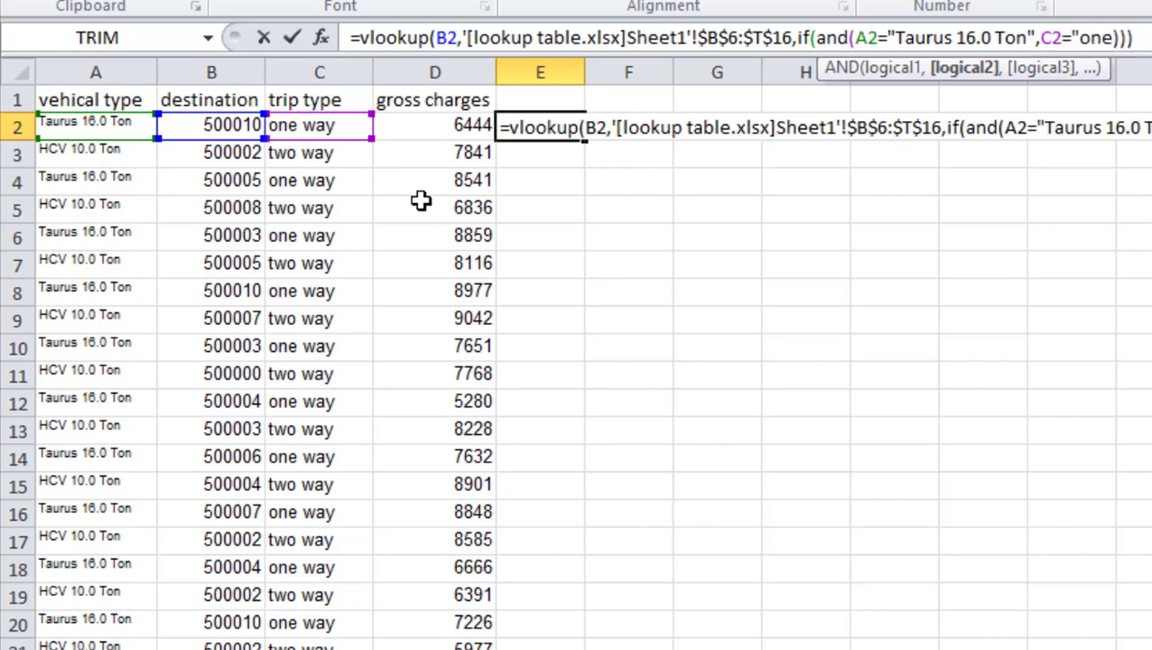
type(" way")
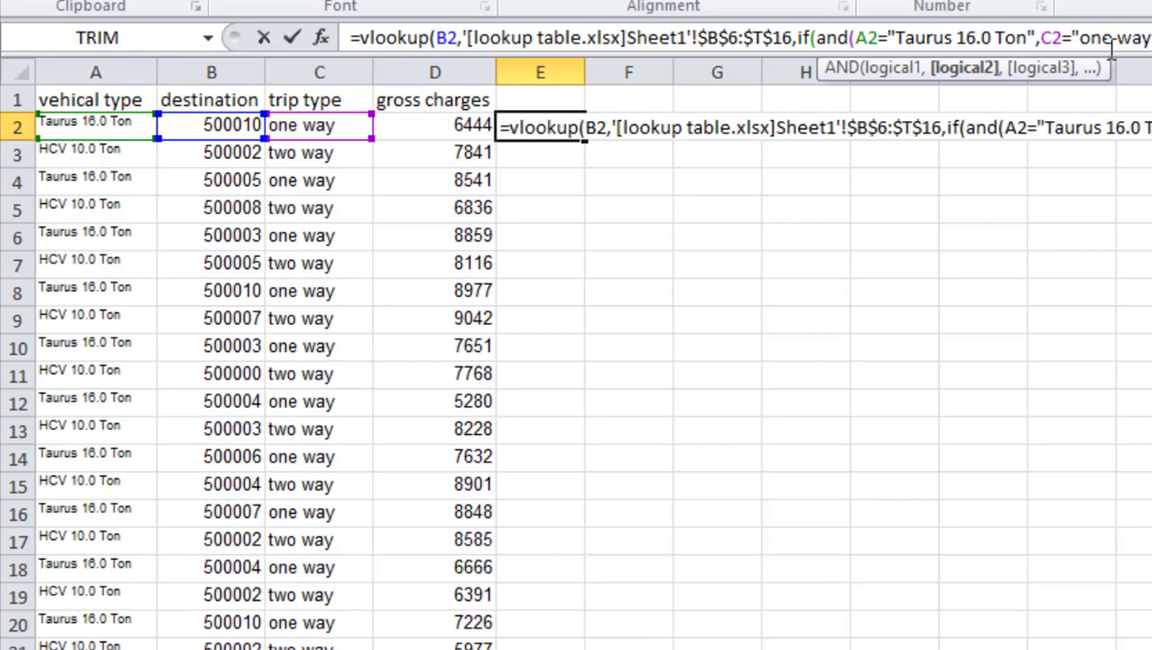
type("\"")
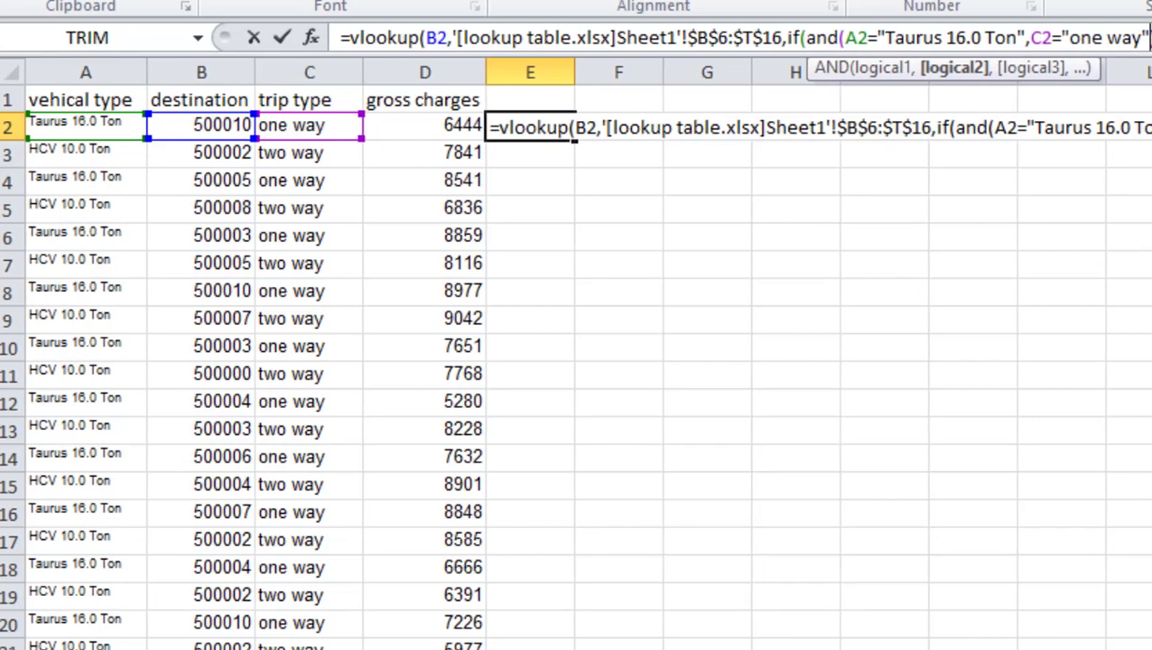
type("),")
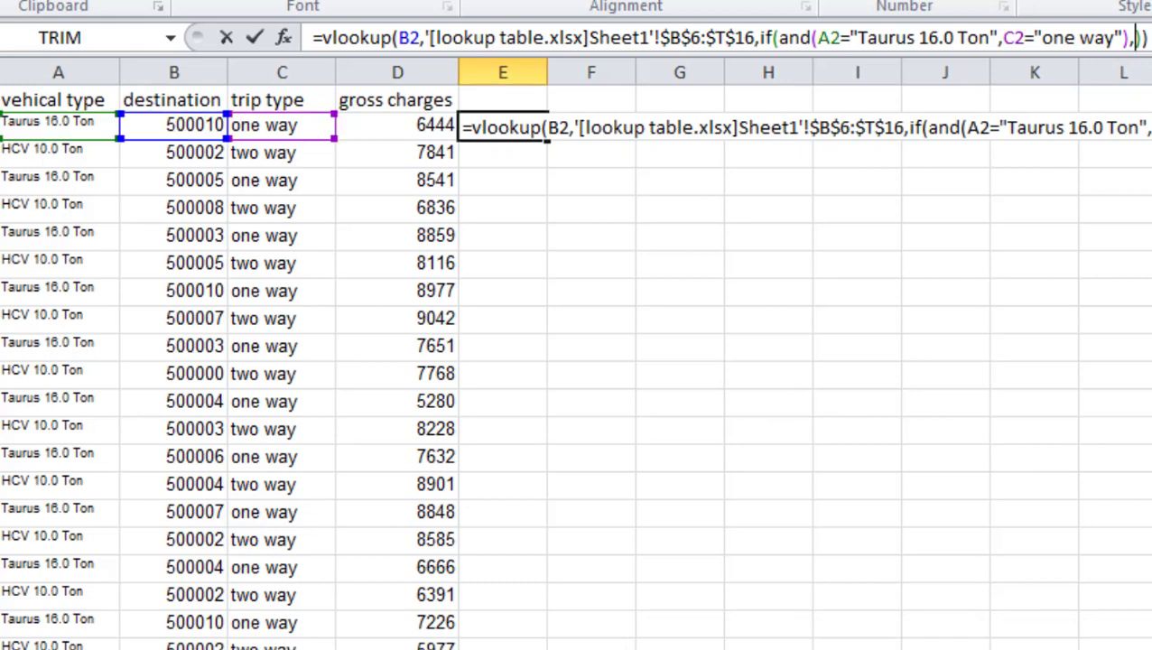
key("ctrl+Tab")
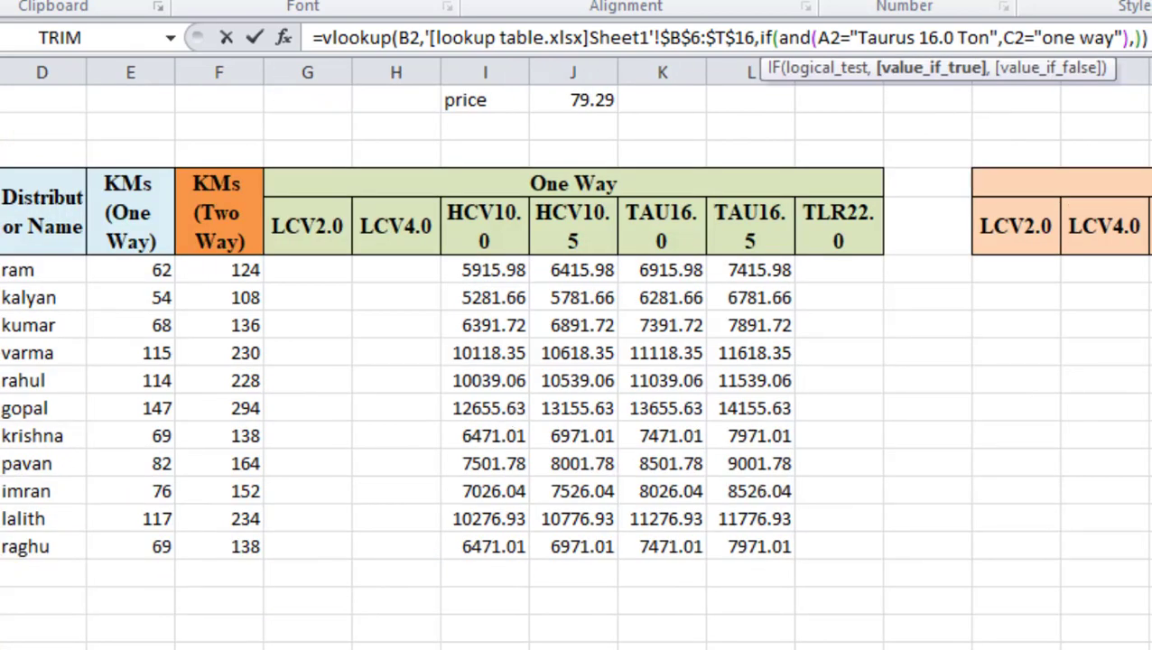
- Add the column 10 result after the first AND, then begin a nested if(and()) as the false branch
scroll(331, 496, "left", 3)
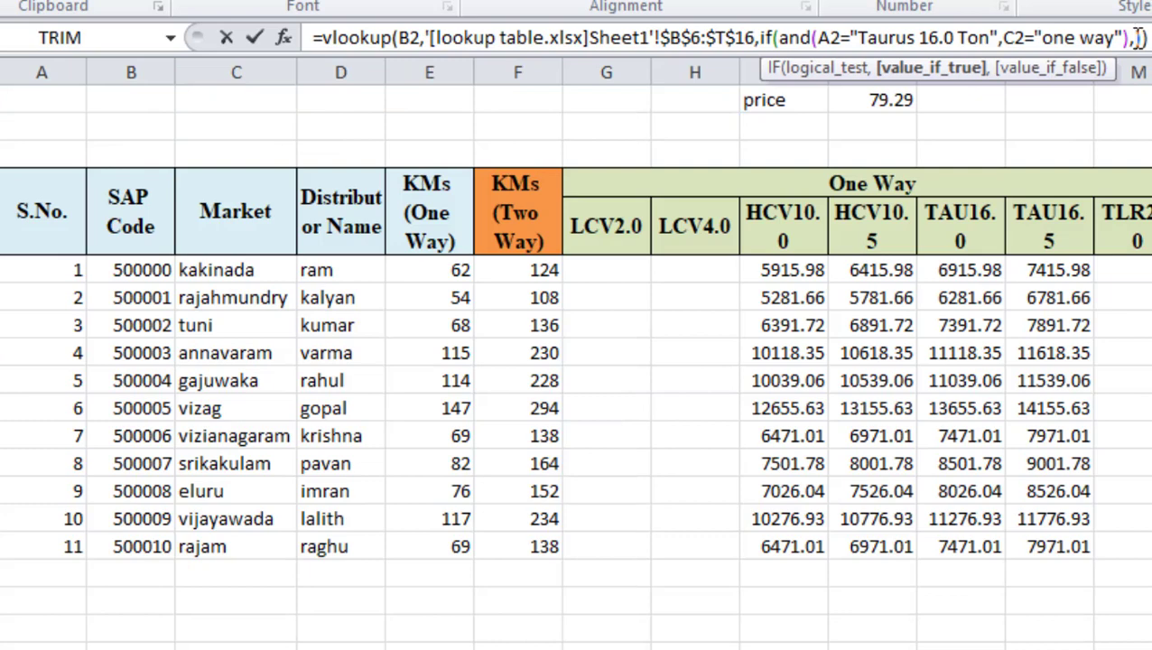
type("10,")
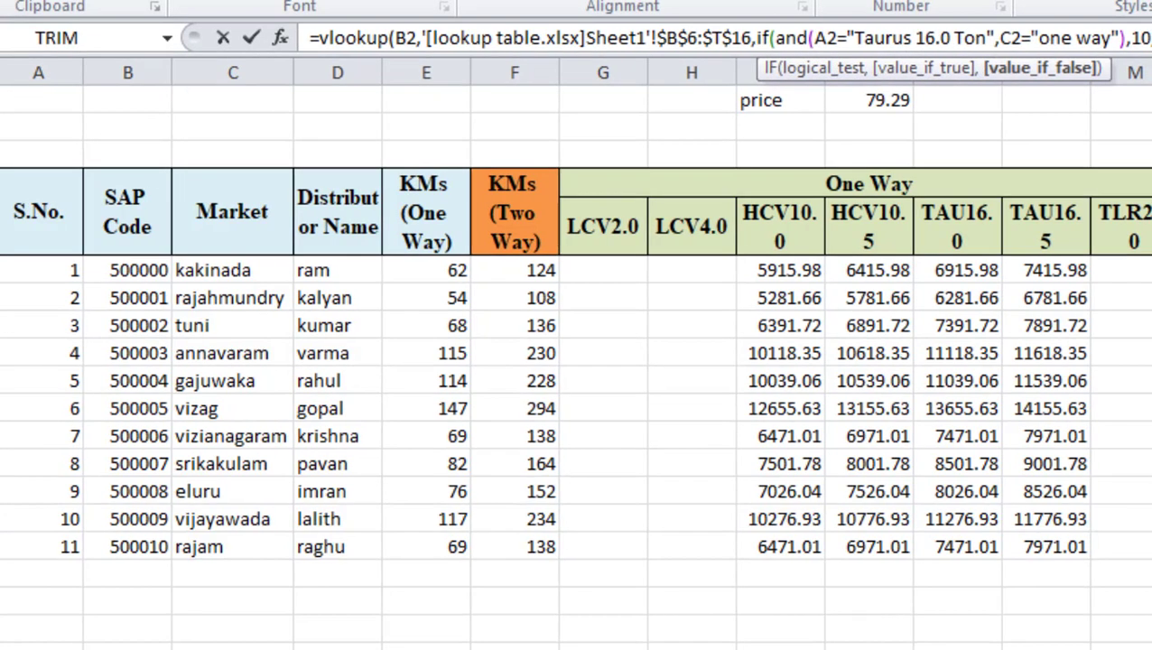
type("if")
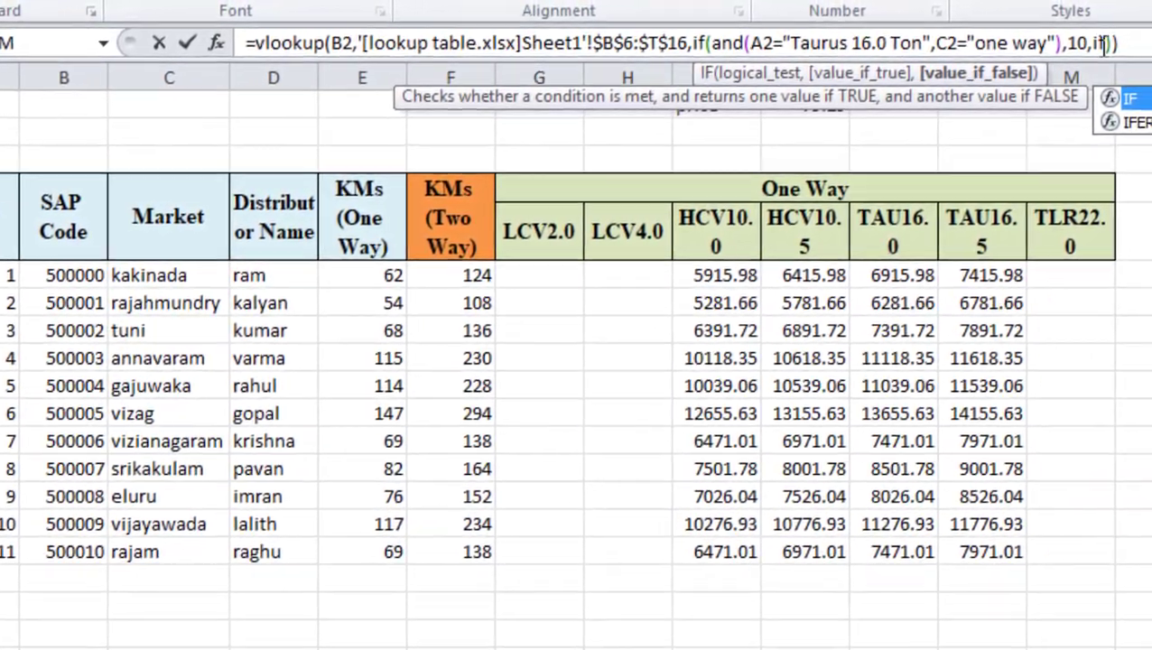
type("(")
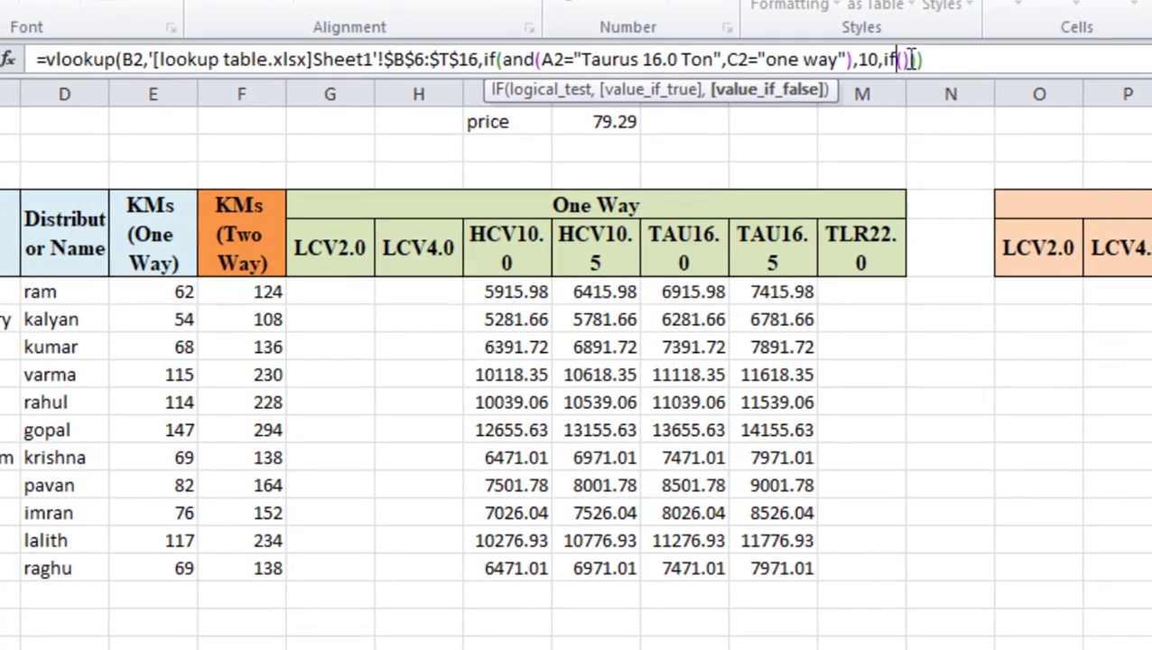
type("and")
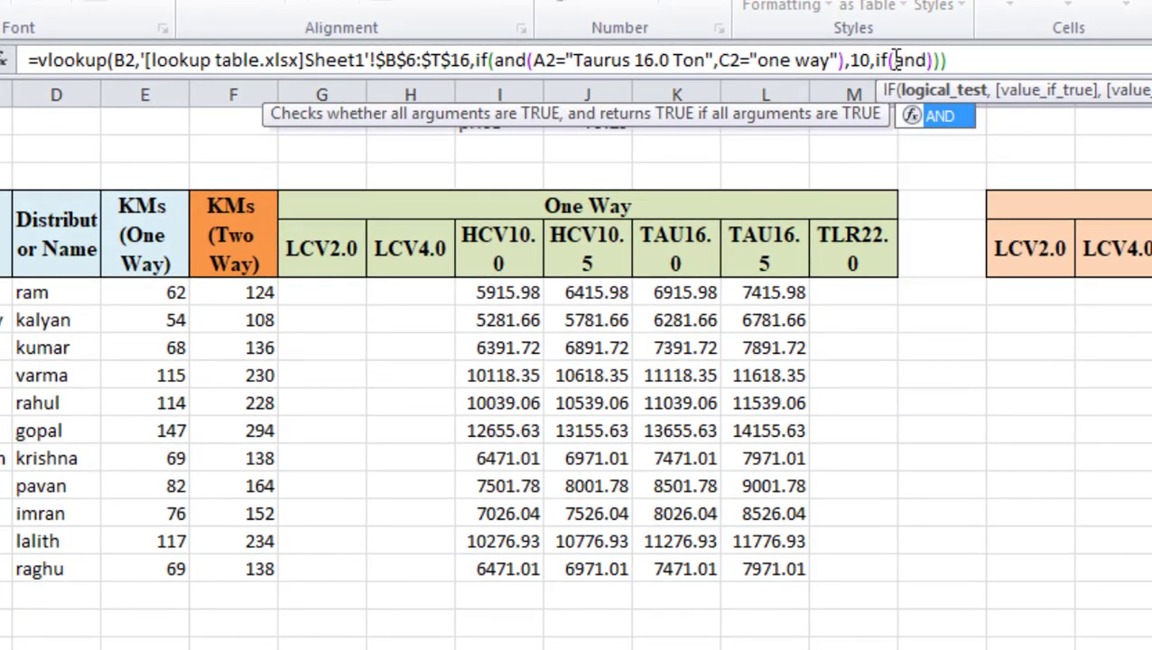
type("(")
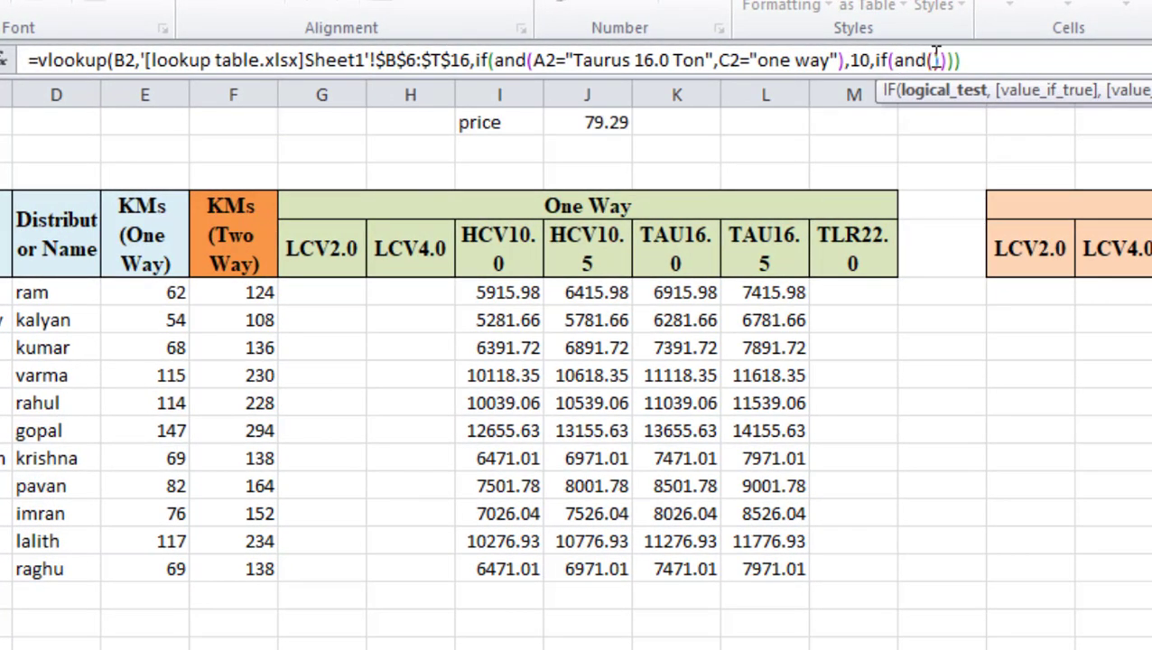
left_click(936, 59)
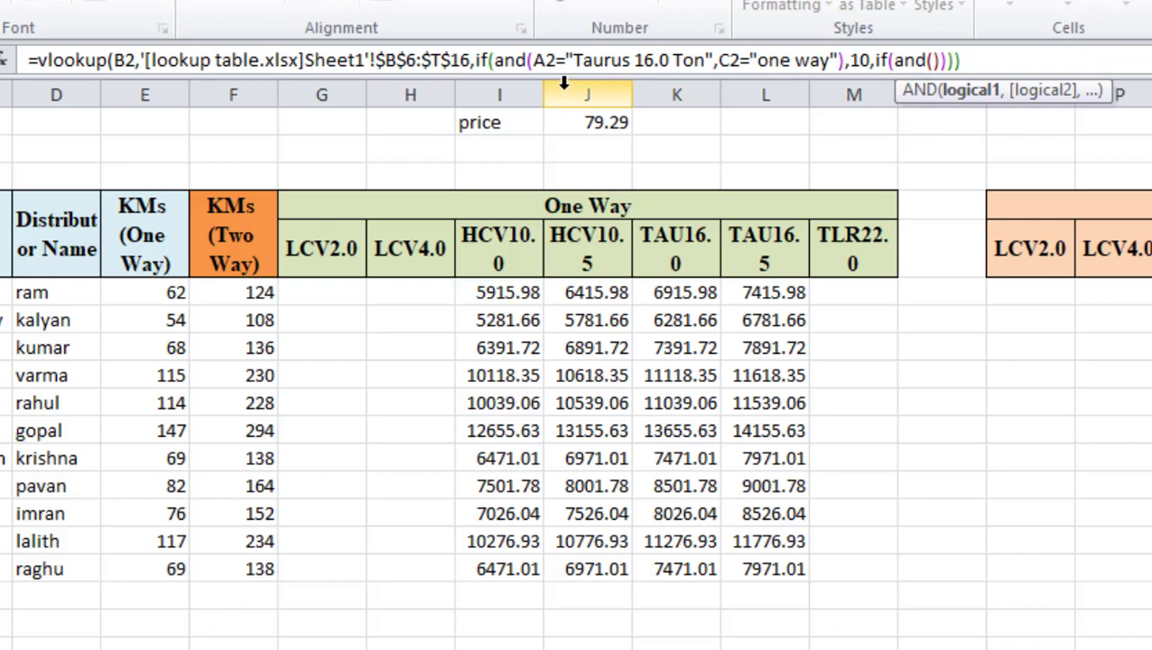
- Fill the second AND with the copied conditions A2="Taurus 16.0 Ton",C2="two way"
mouse_move(837, 60)
left_mouse_down()
mouse_move(502, 62)
mouse_move(537, 61)
left_mouse_up()
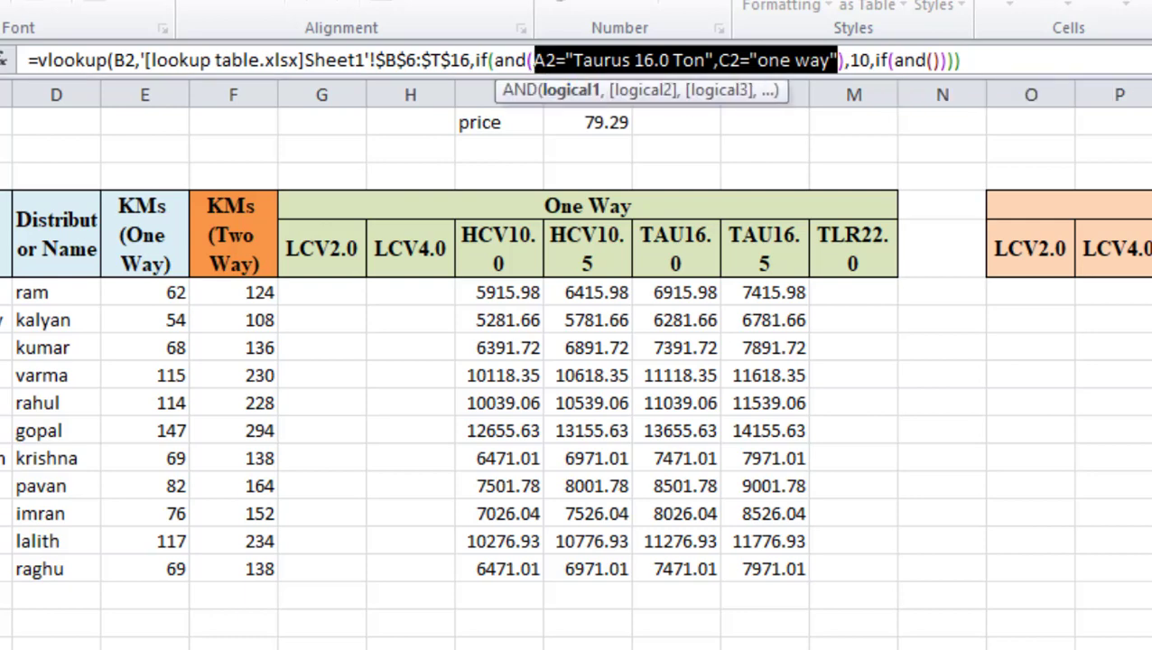
left_click(932, 60)
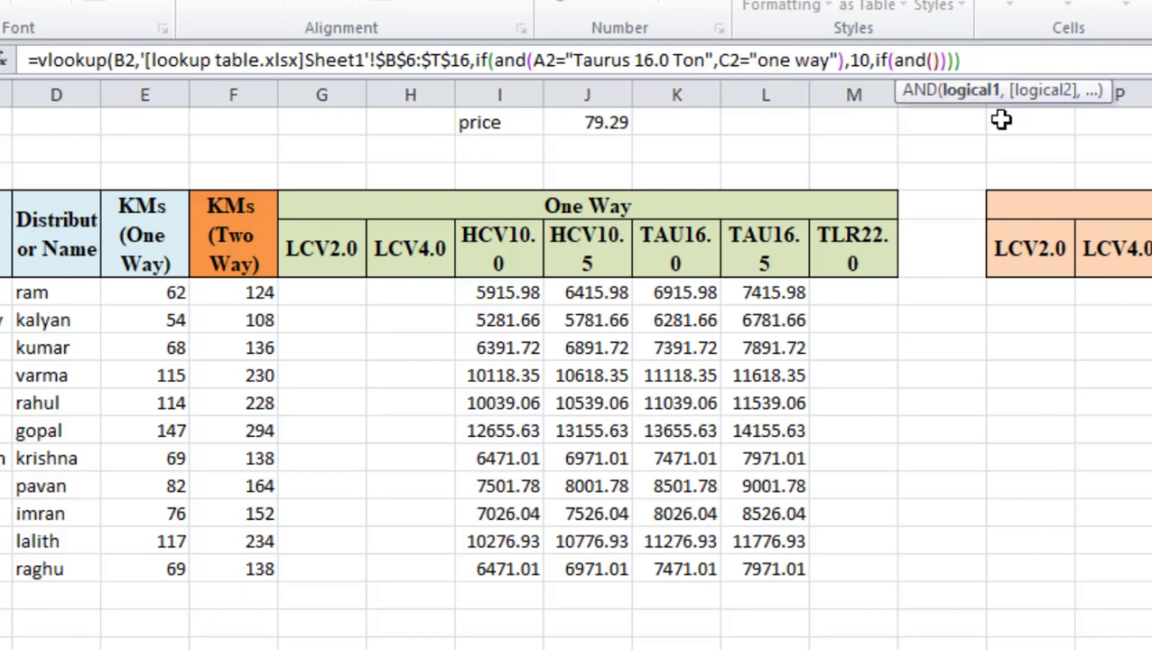
key("ctrl+v")
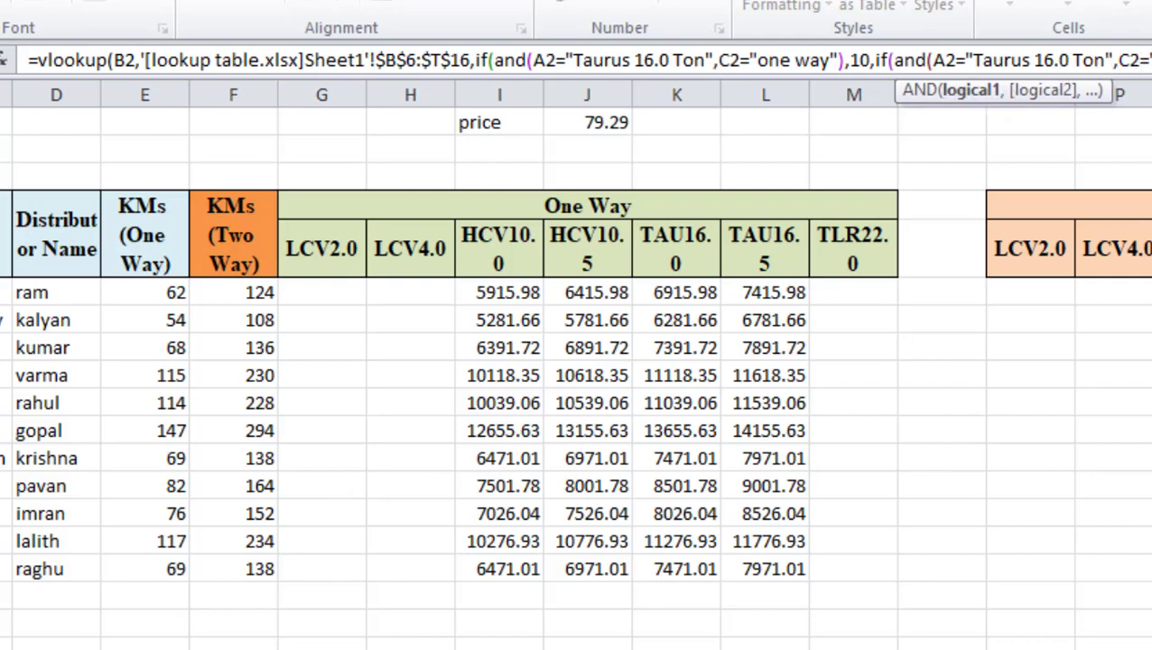
double_click(1133, 60)
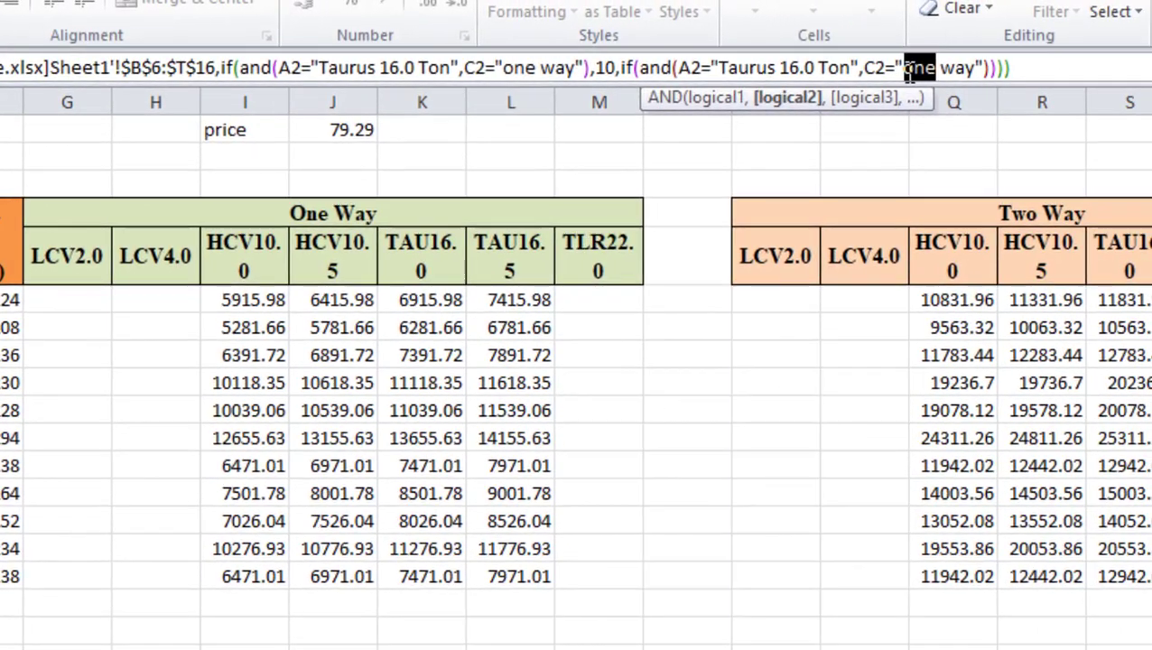
type("two")
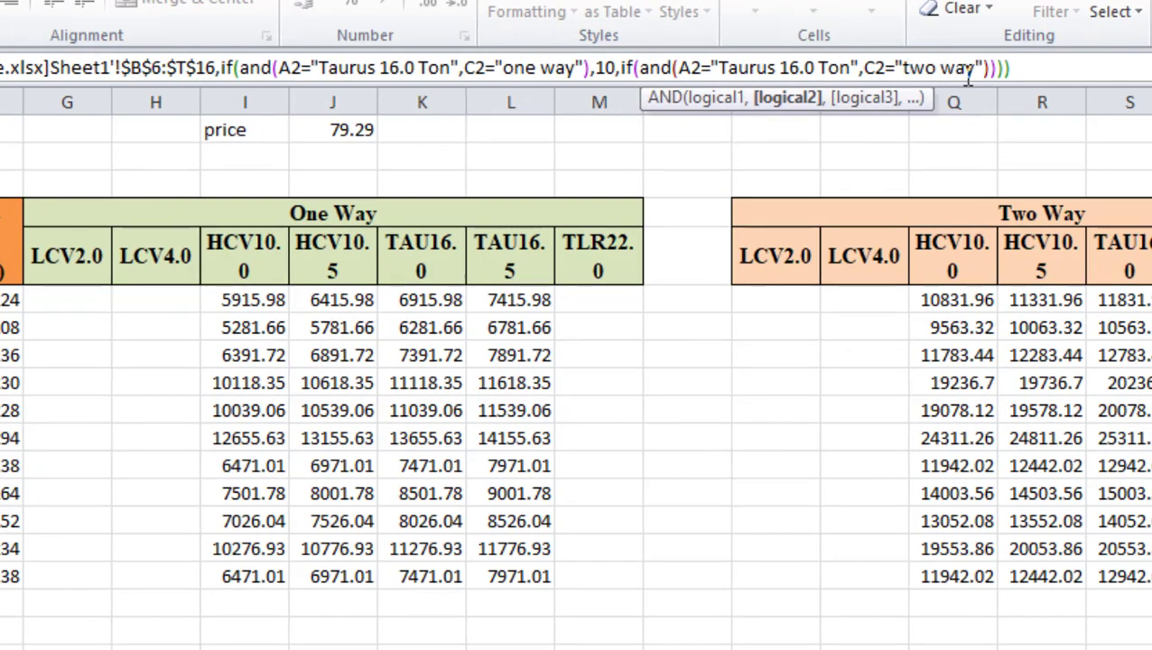
left_click(990, 66)
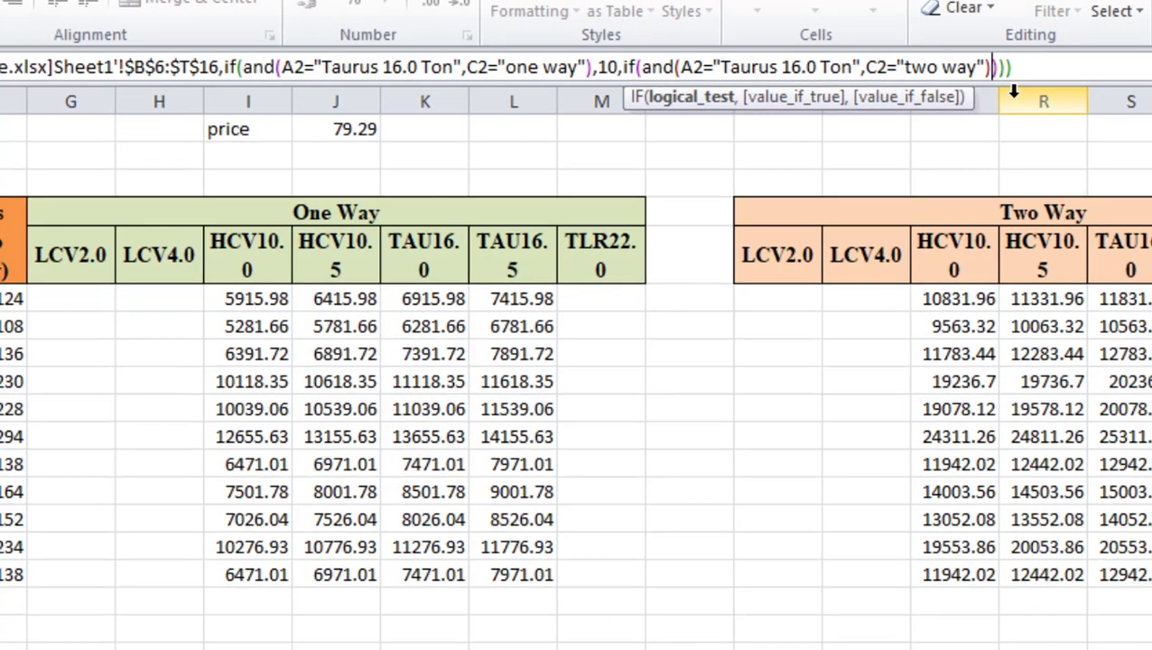
type(",")
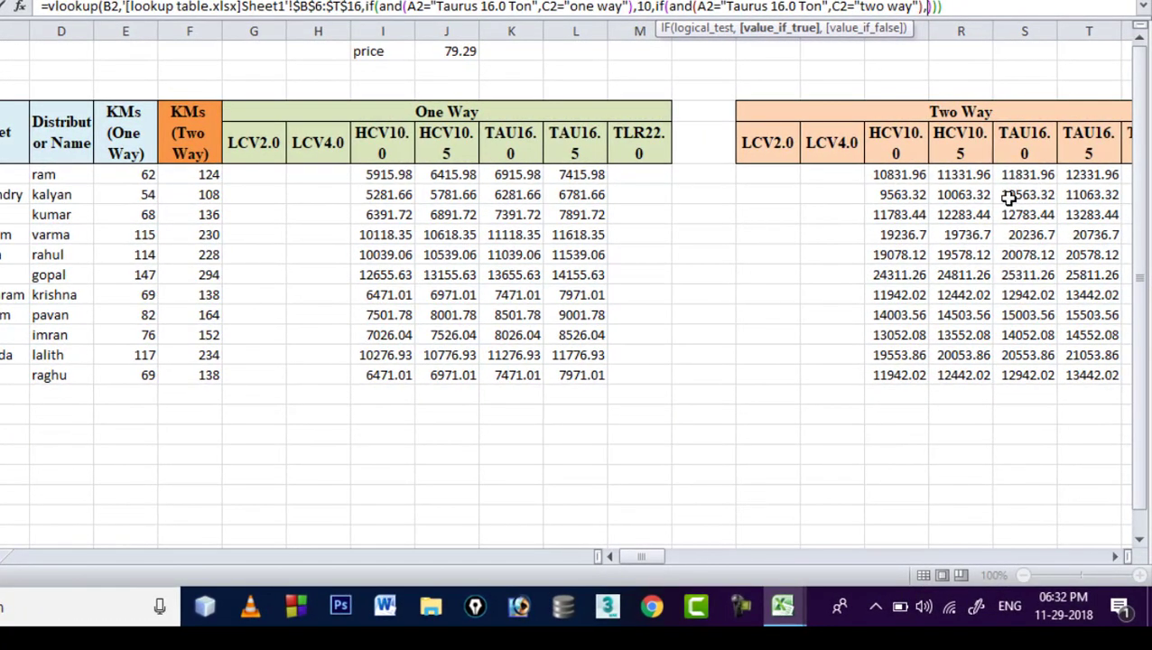
- Return column 17 for two-way Taurus trips and start a third nested if(and())
type("17")
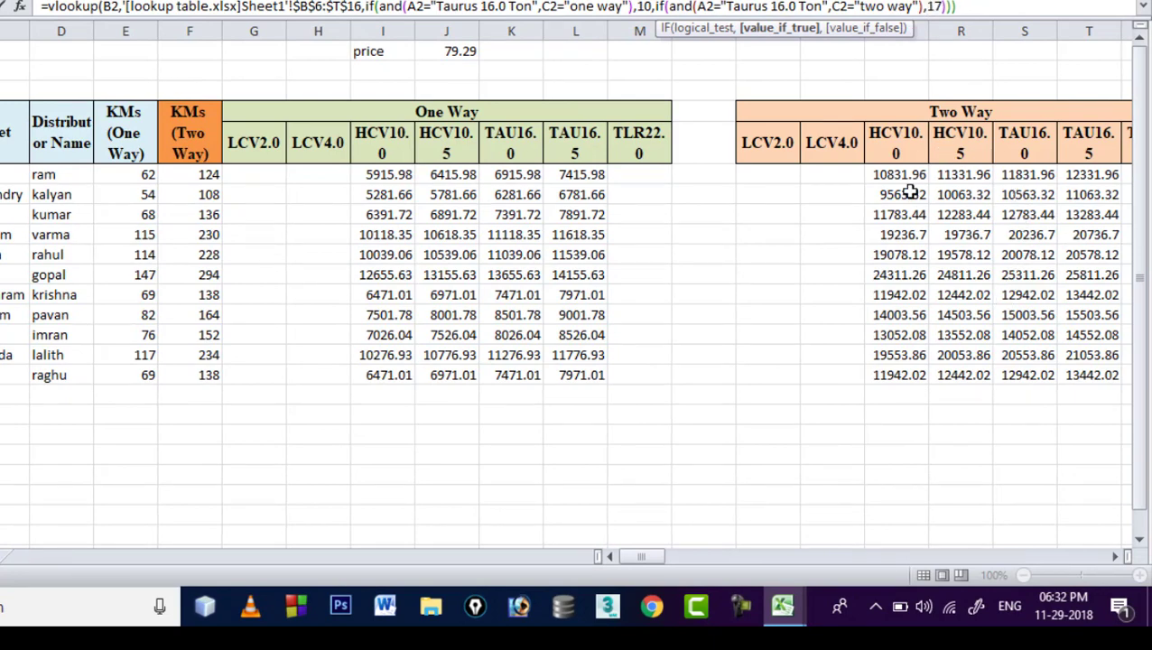
type(",")
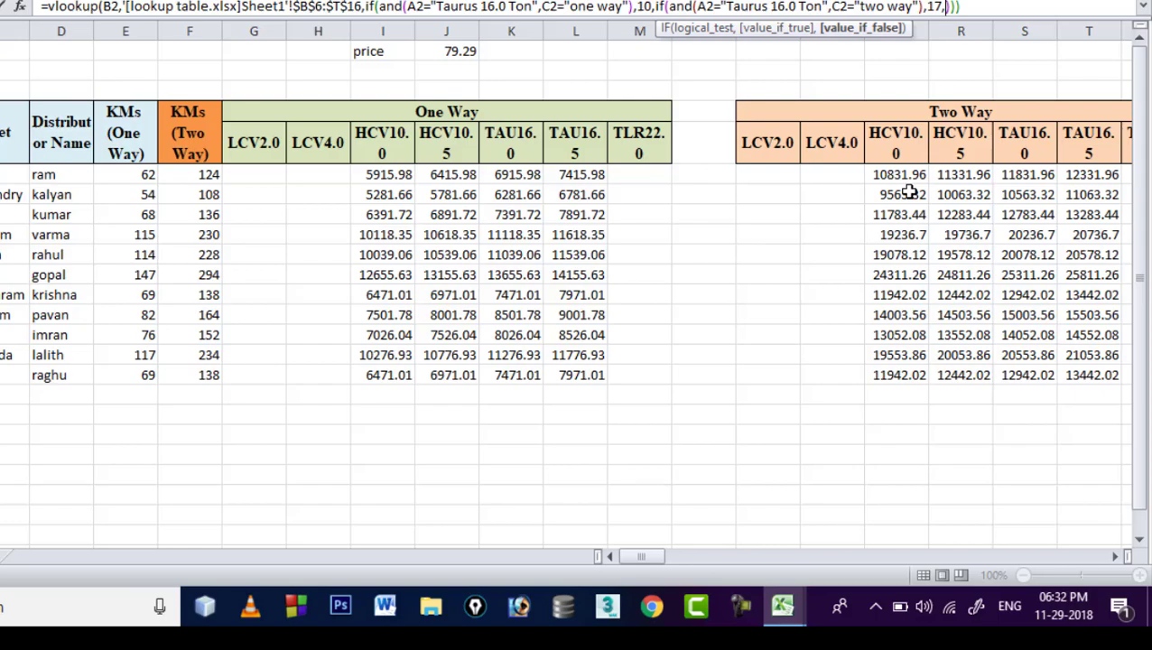
type("if")
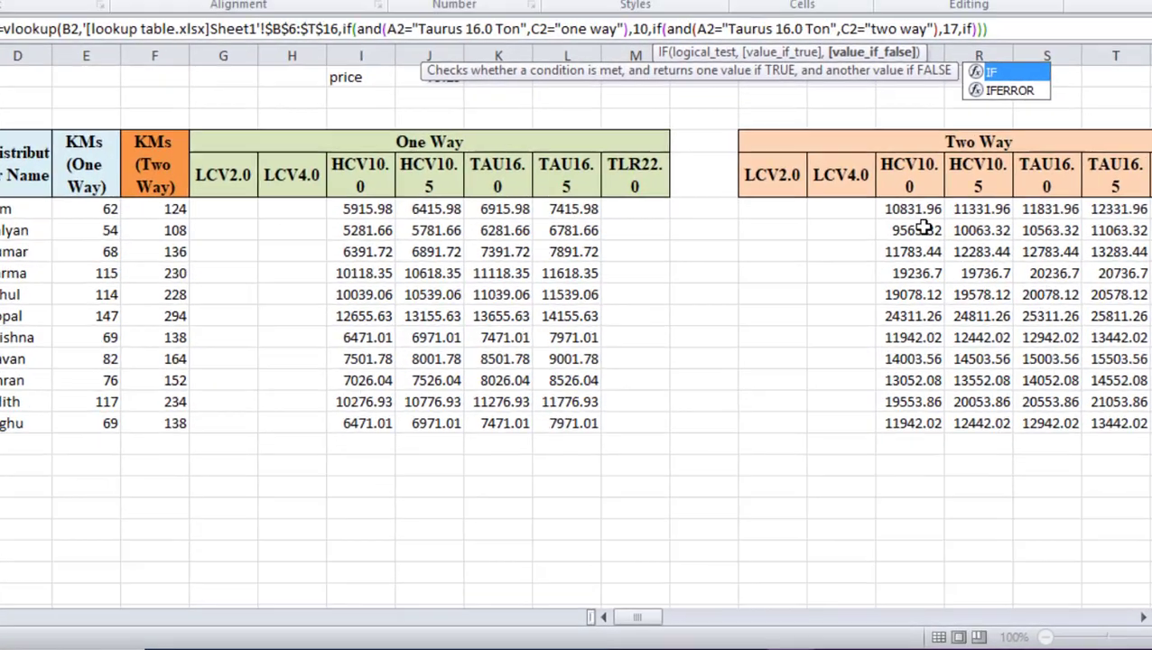
type("(")
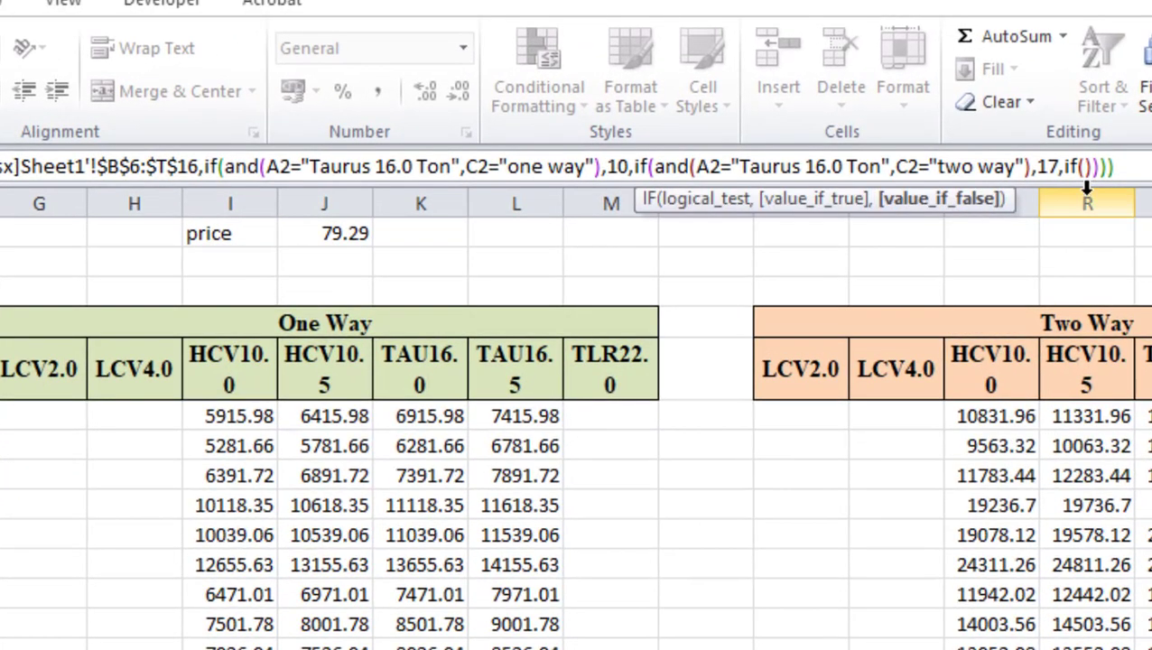
left_click(1088, 167)
type("and")
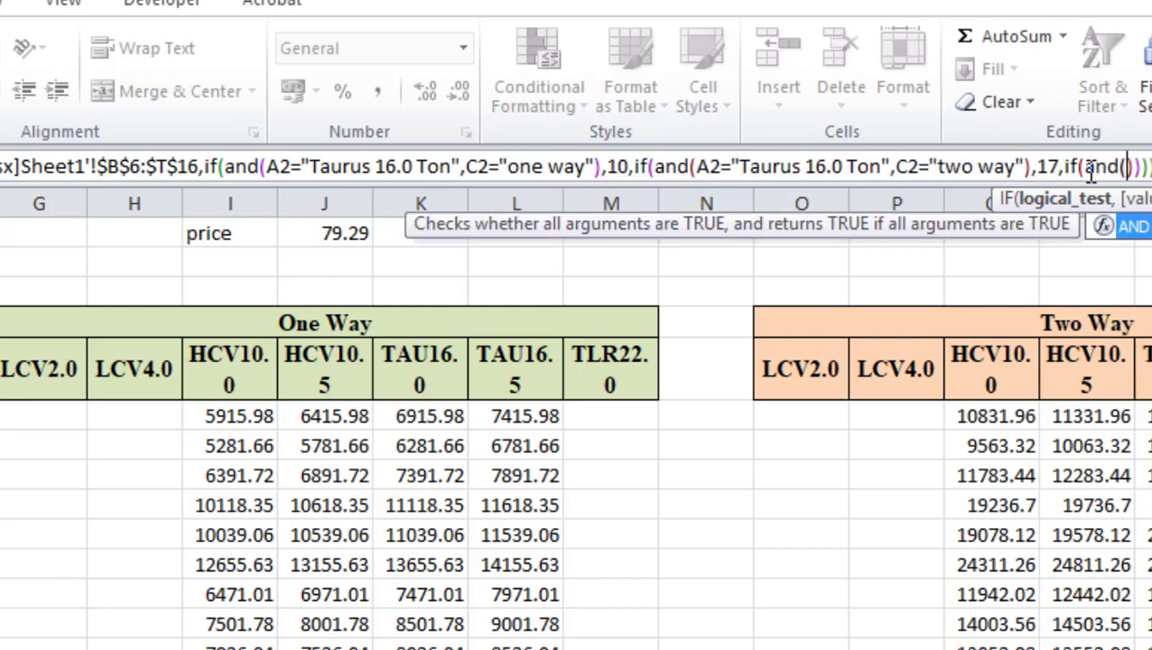
type("(")
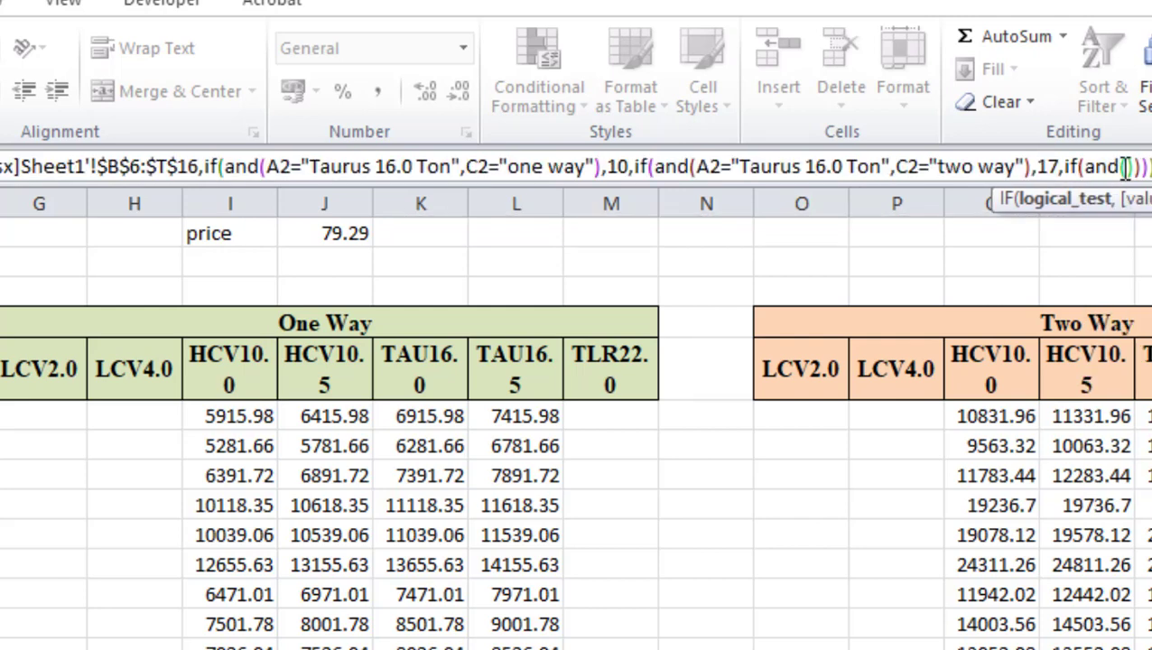
left_click(1129, 166)
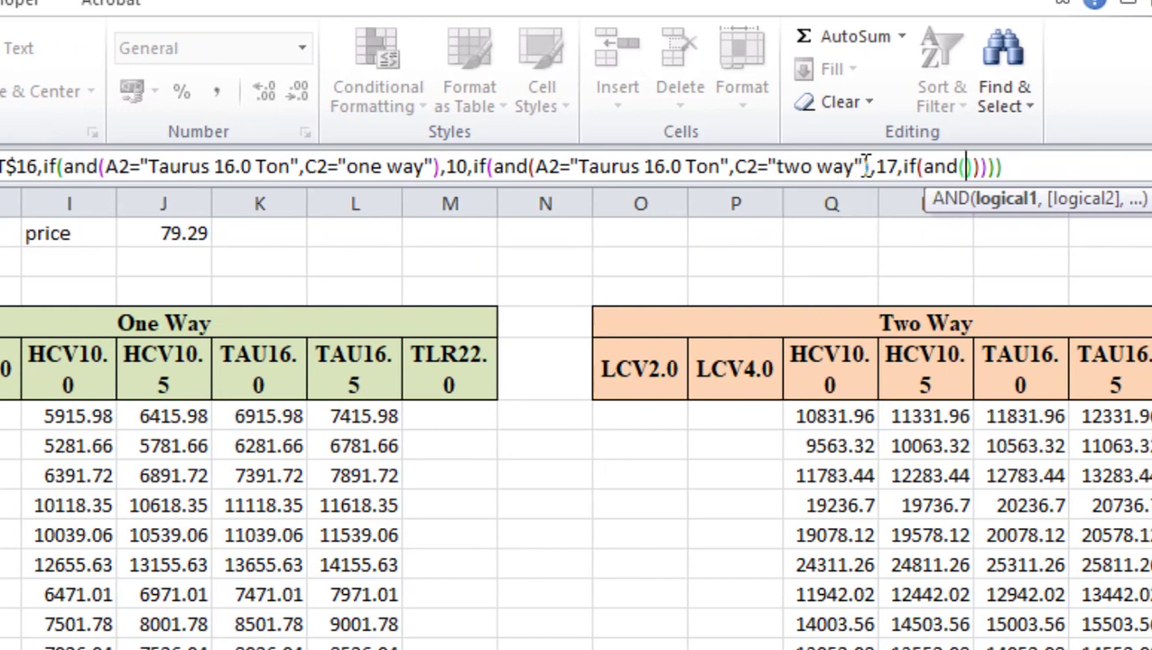
- Paste the Taurus 16.0 Ton, two way conditions into the third AND and select the vehicle name
left_click_drag(863, 166, 538, 168)
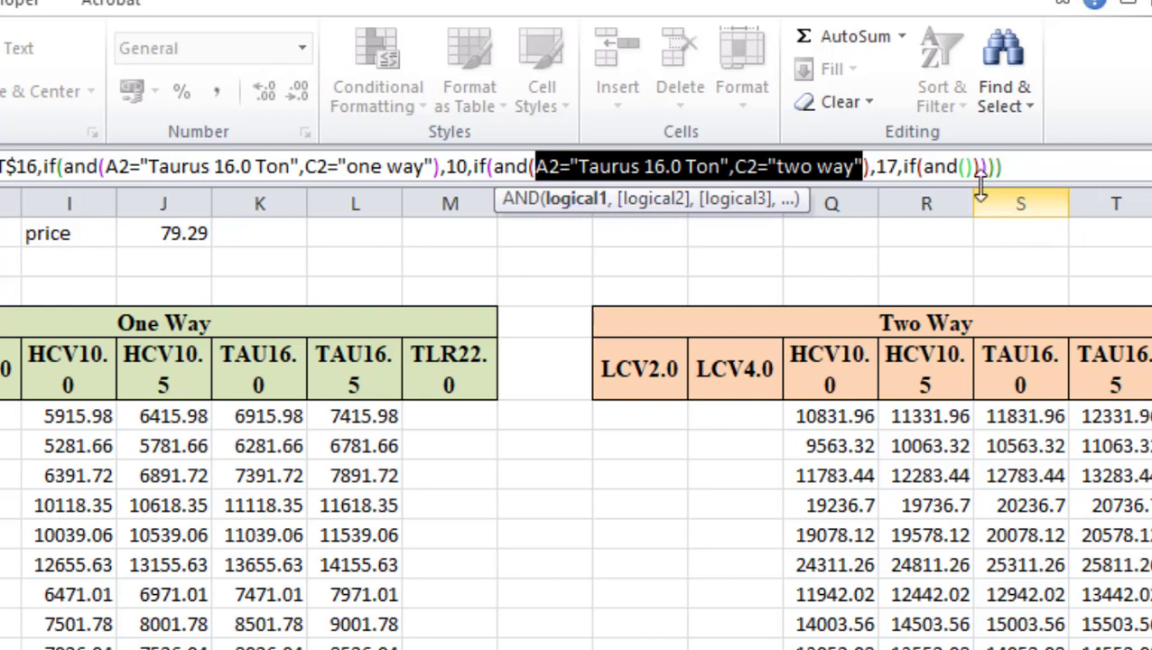
left_click(966, 167)
left_click(971, 167)
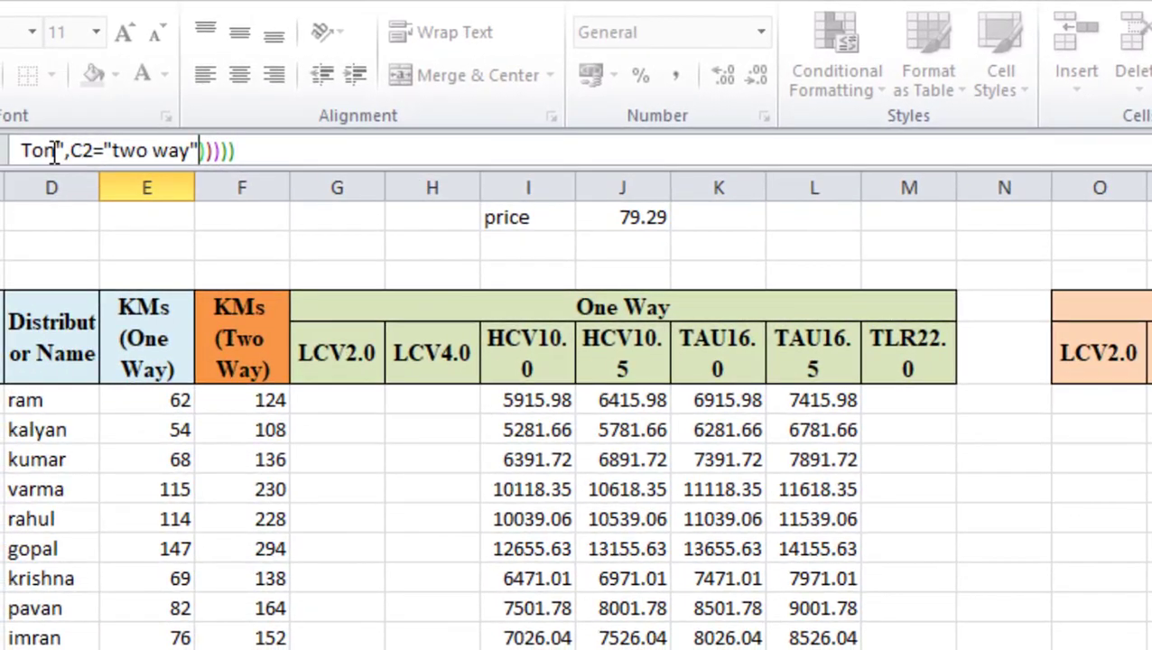
left_click_drag(56, 150, 5, 151)
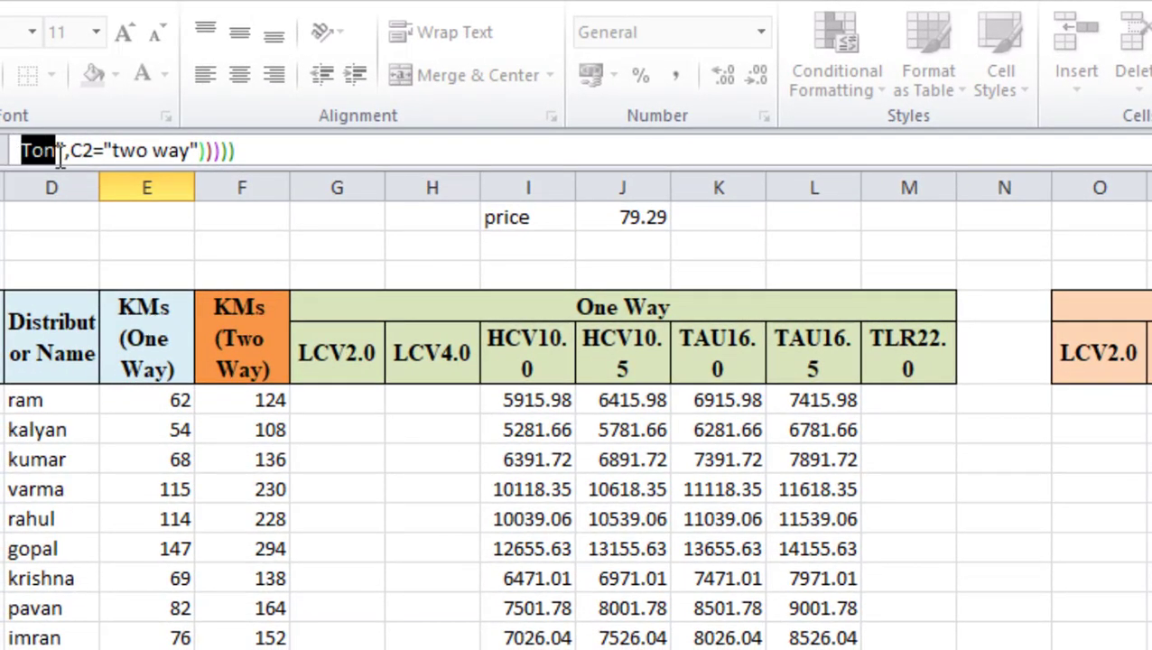
left_click_drag(596, 171, 584, 291)
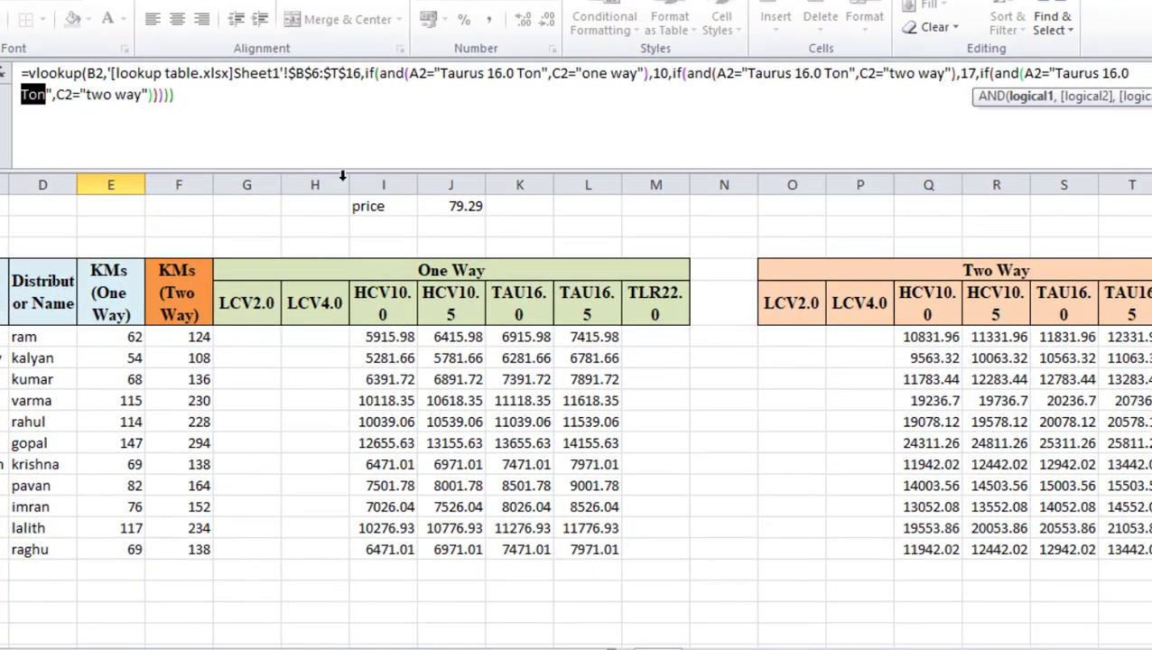
left_click_drag(1054, 74, 1074, 107)
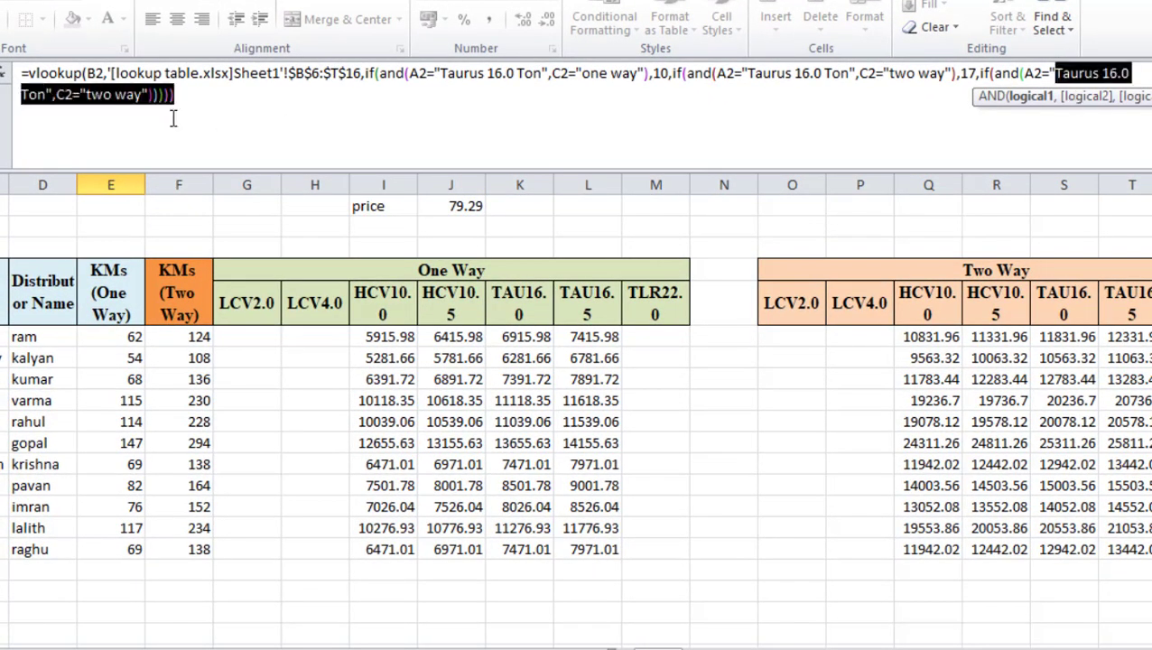
left_click_drag(173, 118, 52, 92)
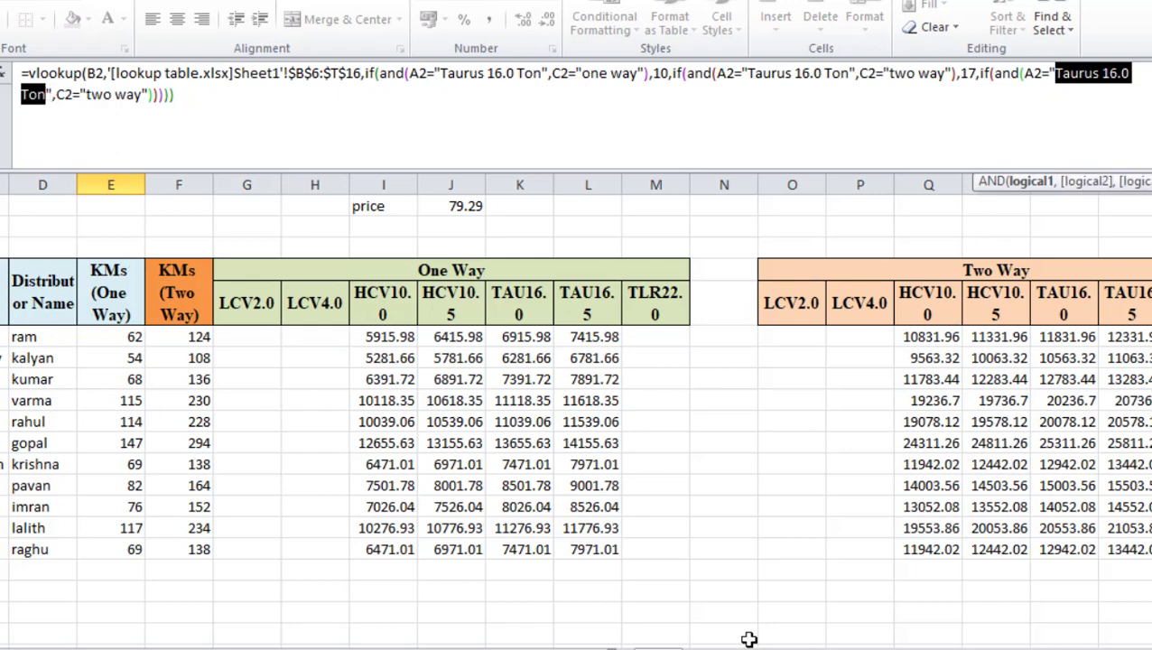
key("End")
left_click(1007, 641)
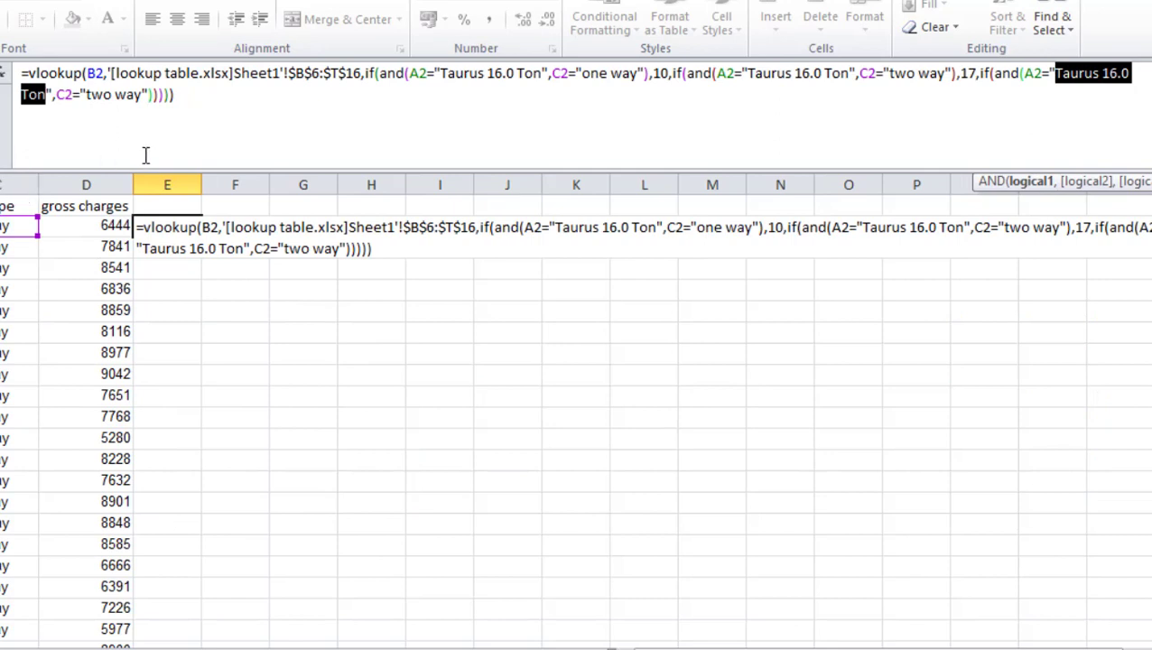
- Change the third AND's conditions to A2="HCV 10.0 Ton" and C2="one way"
type("HCV")
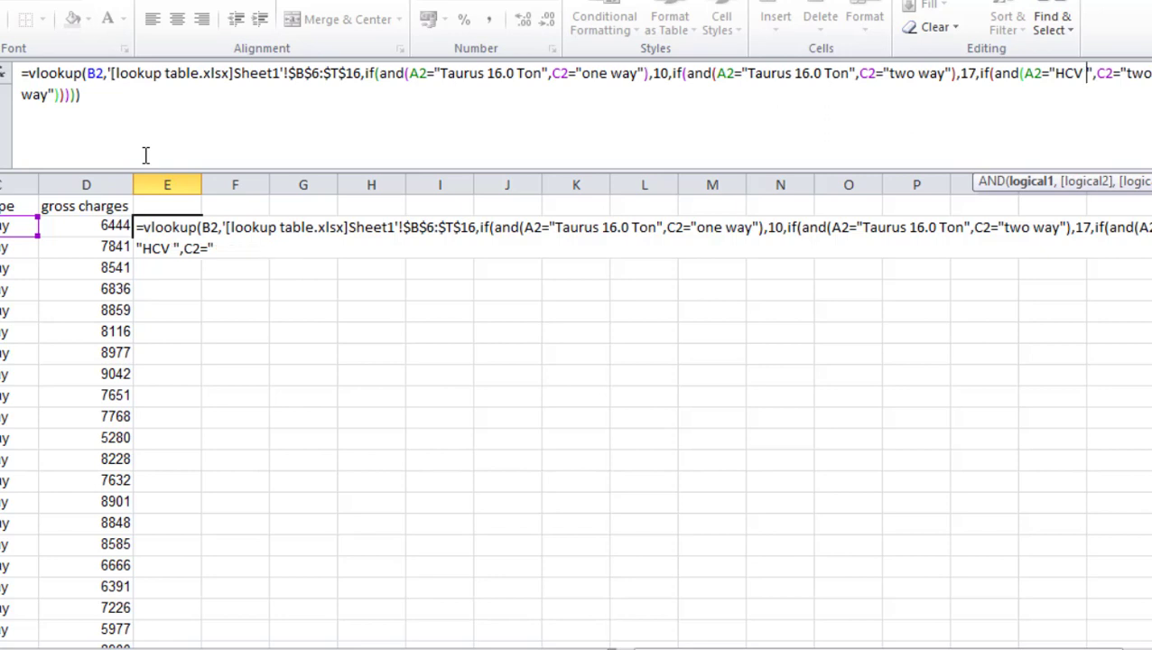
type(" 10.")
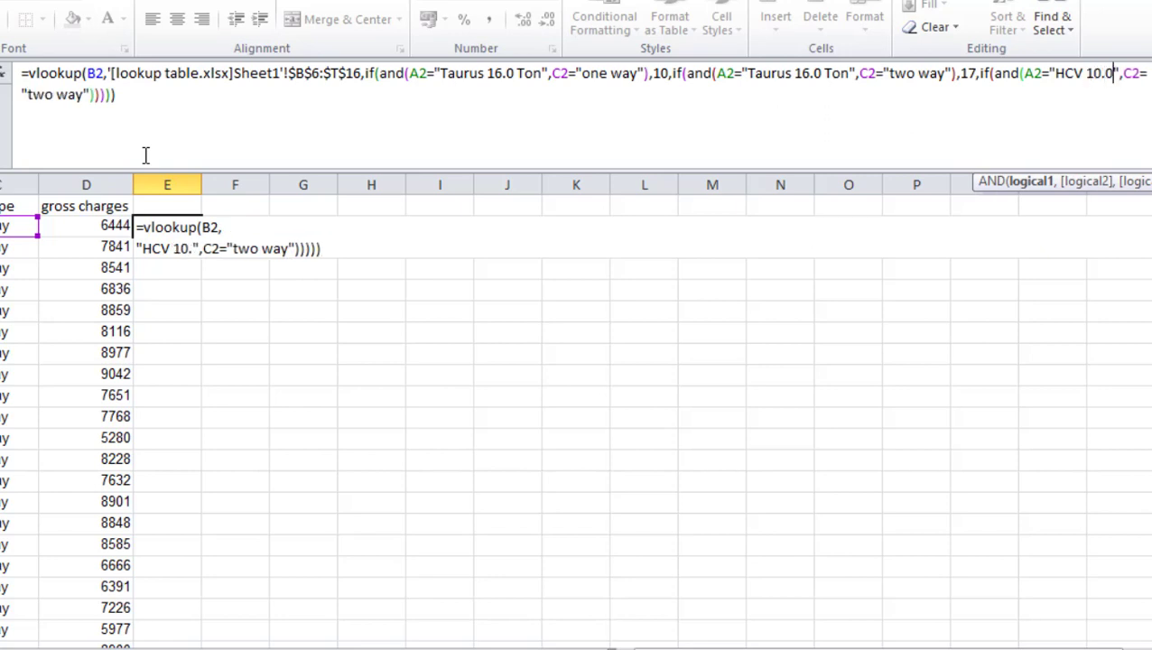
type("0 Ton")
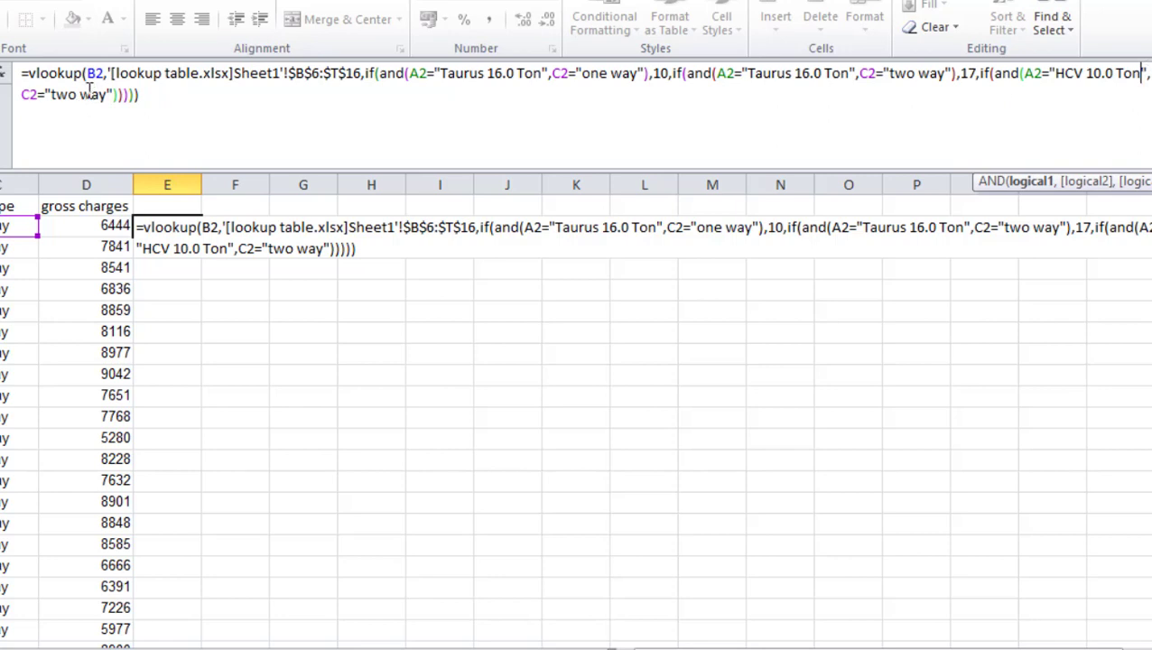
left_click_drag(106, 95, 53, 102)
type("one")
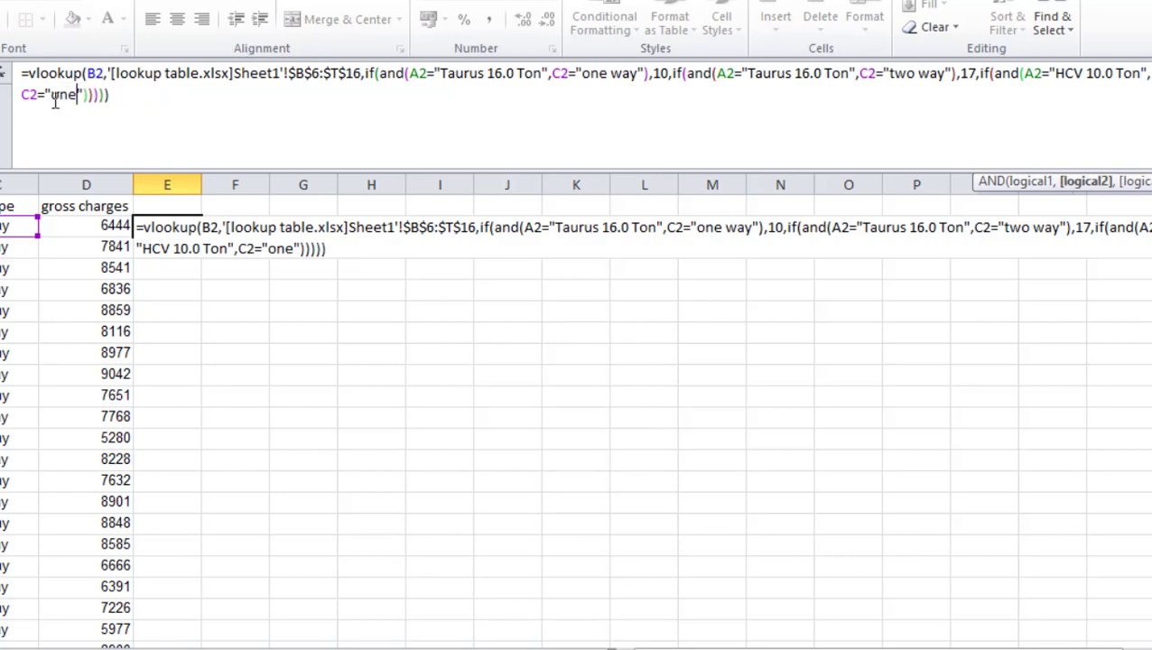
type(" way")
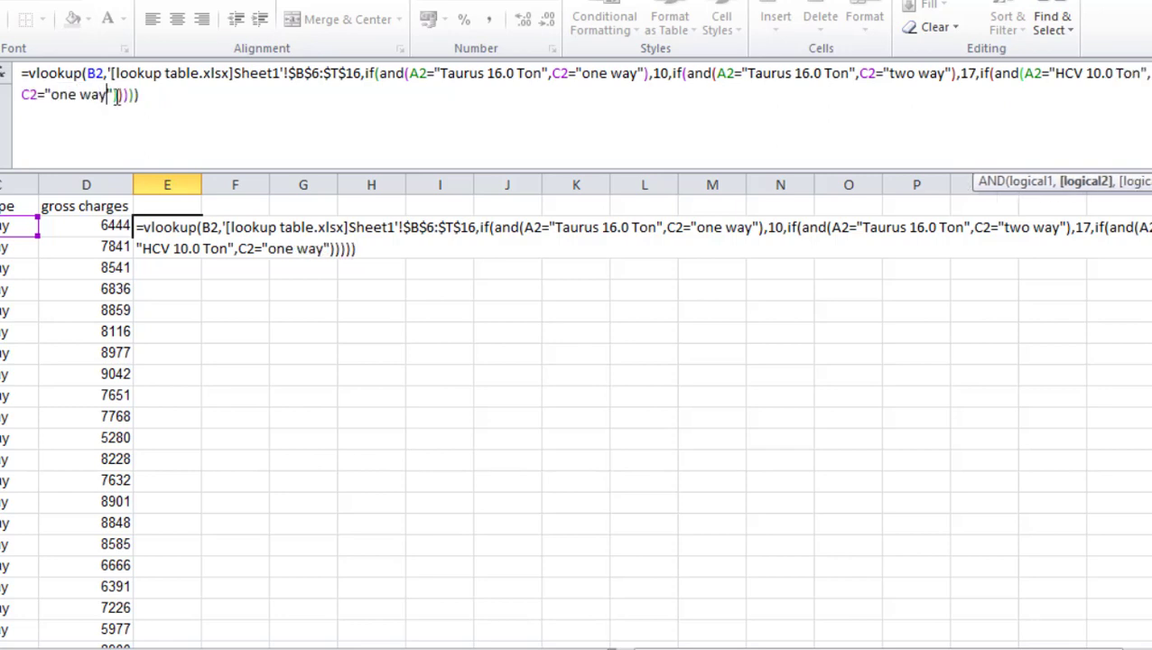
- End the formula with column 8 for HCV one-way trips, else 16, so E2 shows 7471.01
left_click(117, 95)
type(",")
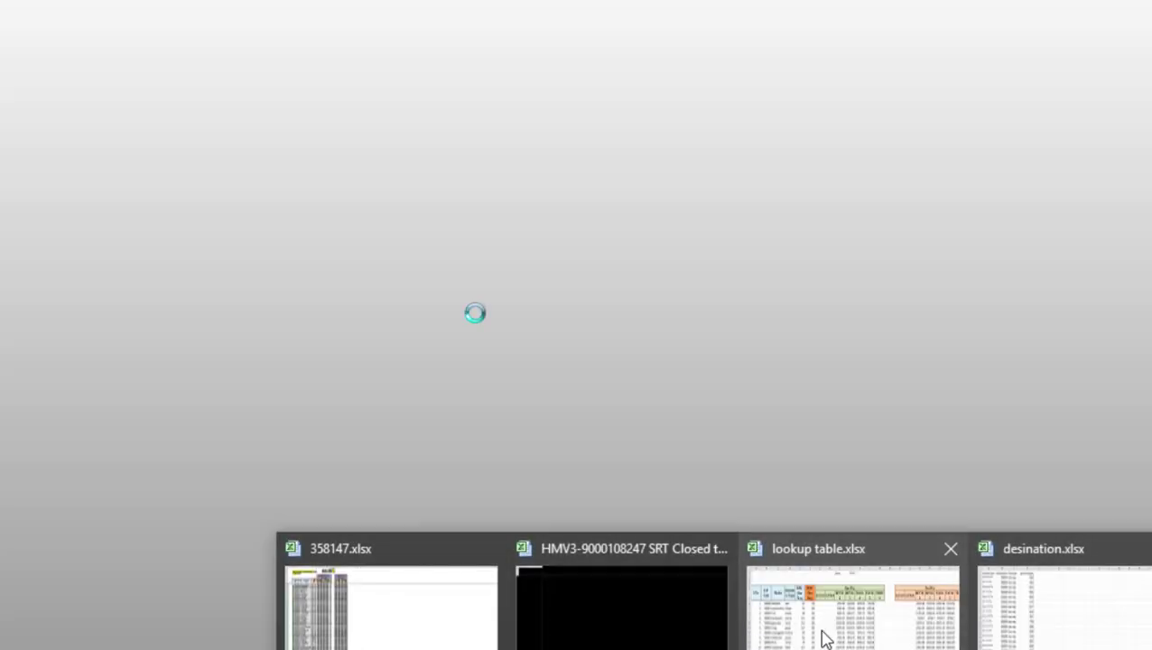
left_click(822, 632)
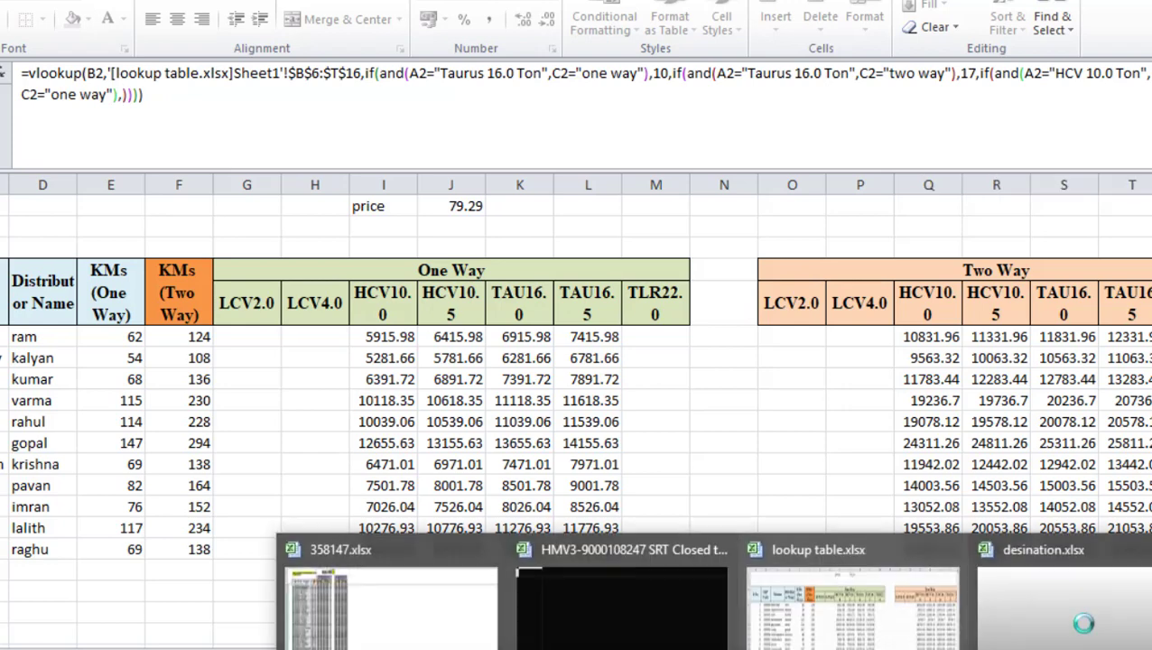
left_click(1022, 623)
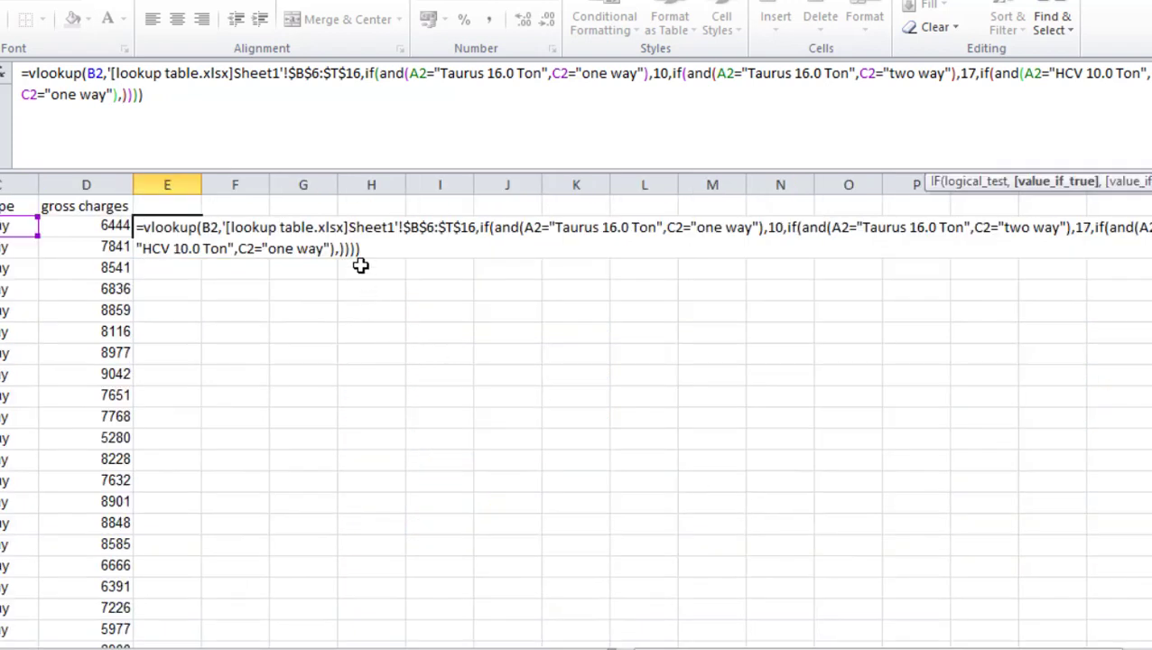
type("8")
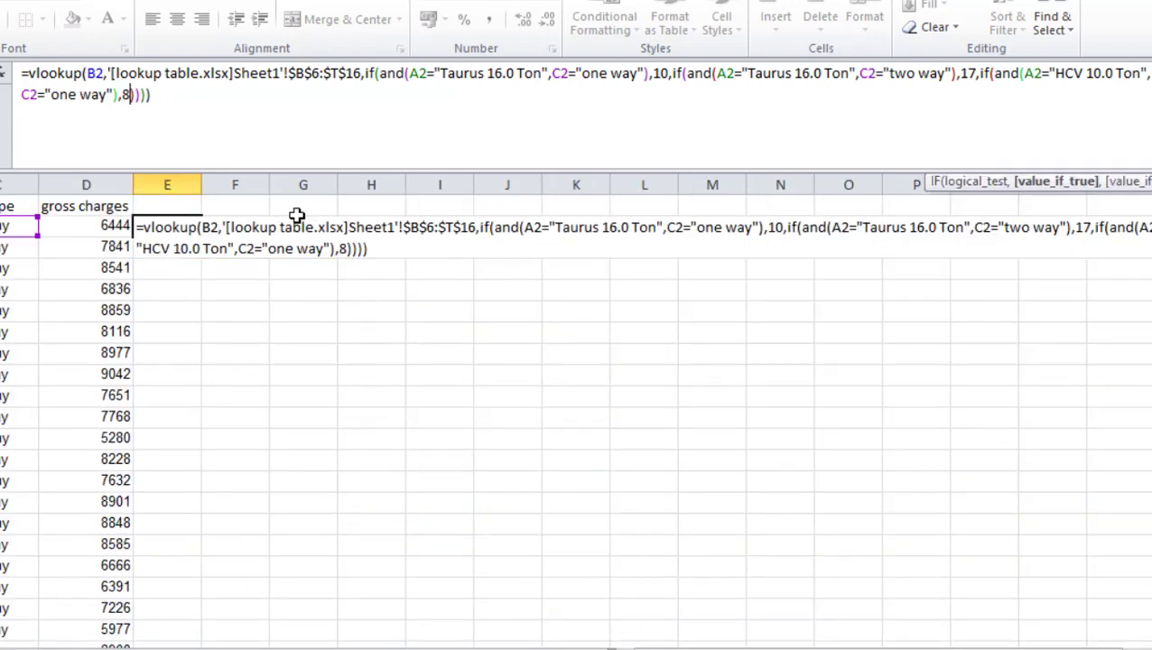
type(",")
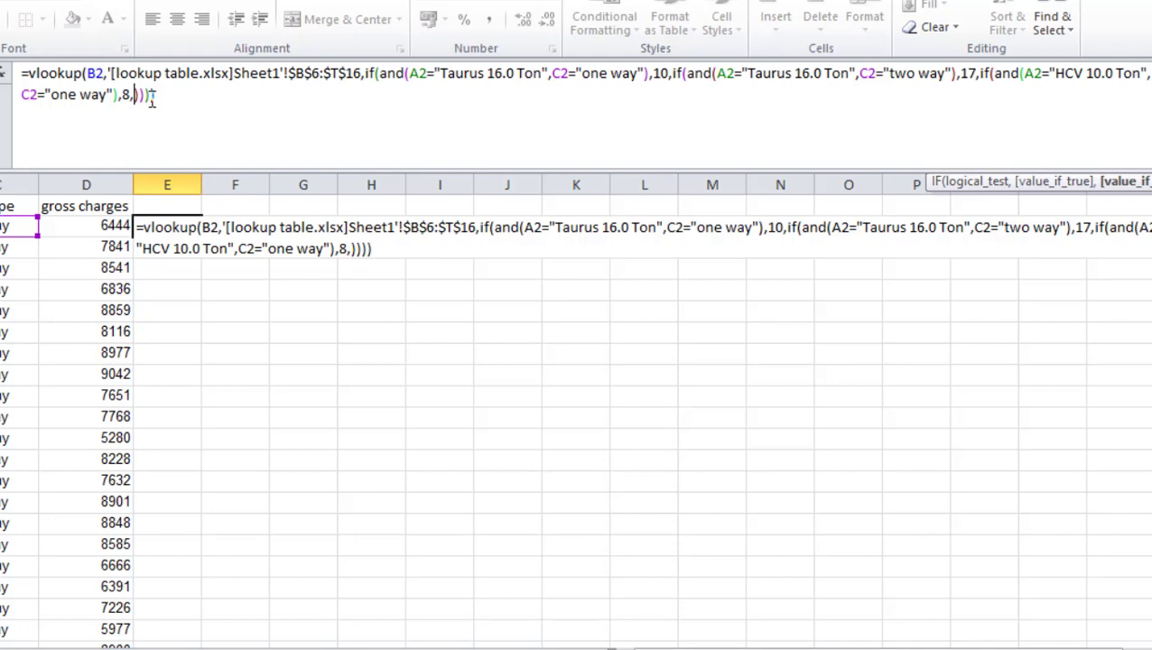
left_click(840, 646)
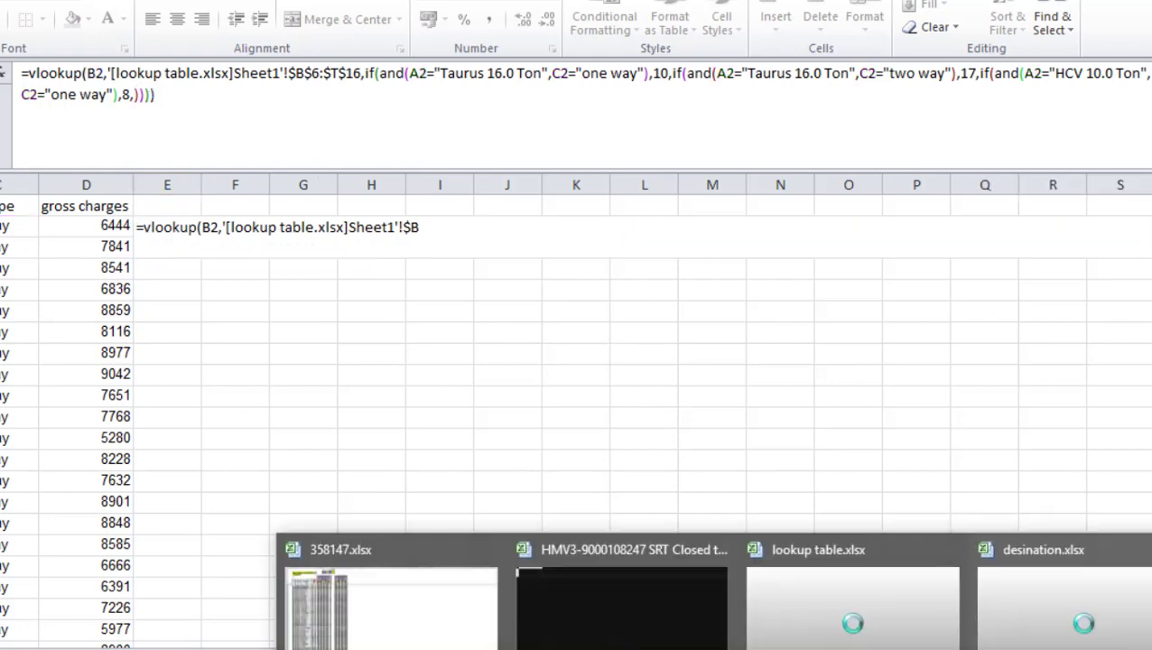
left_click(864, 634)
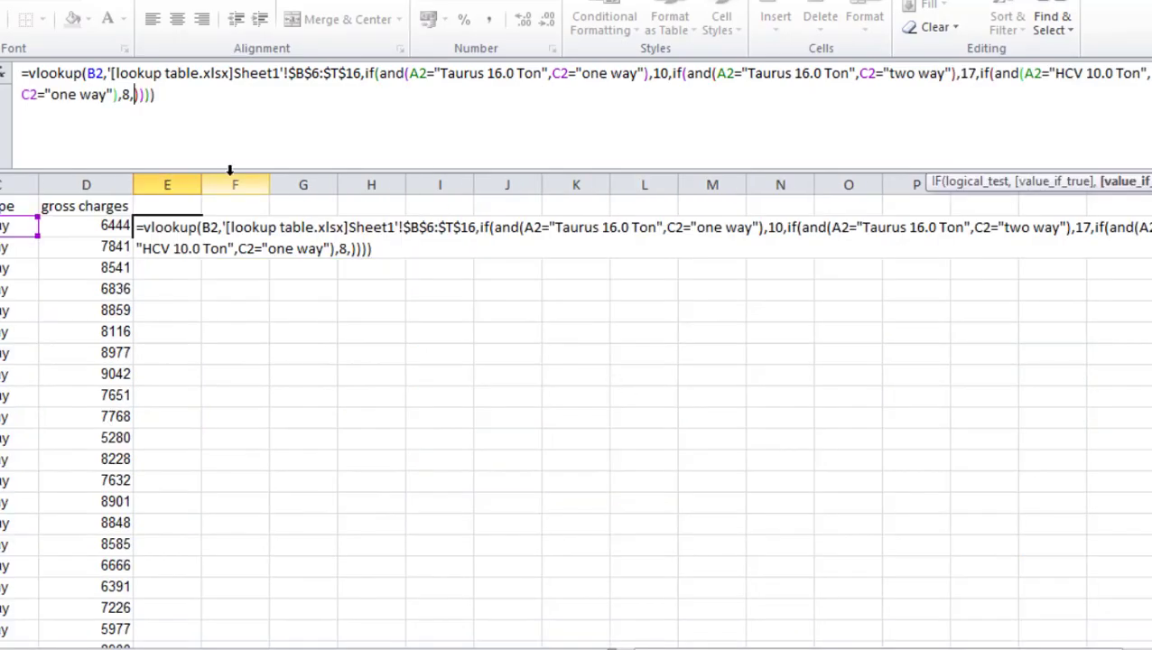
type("16")
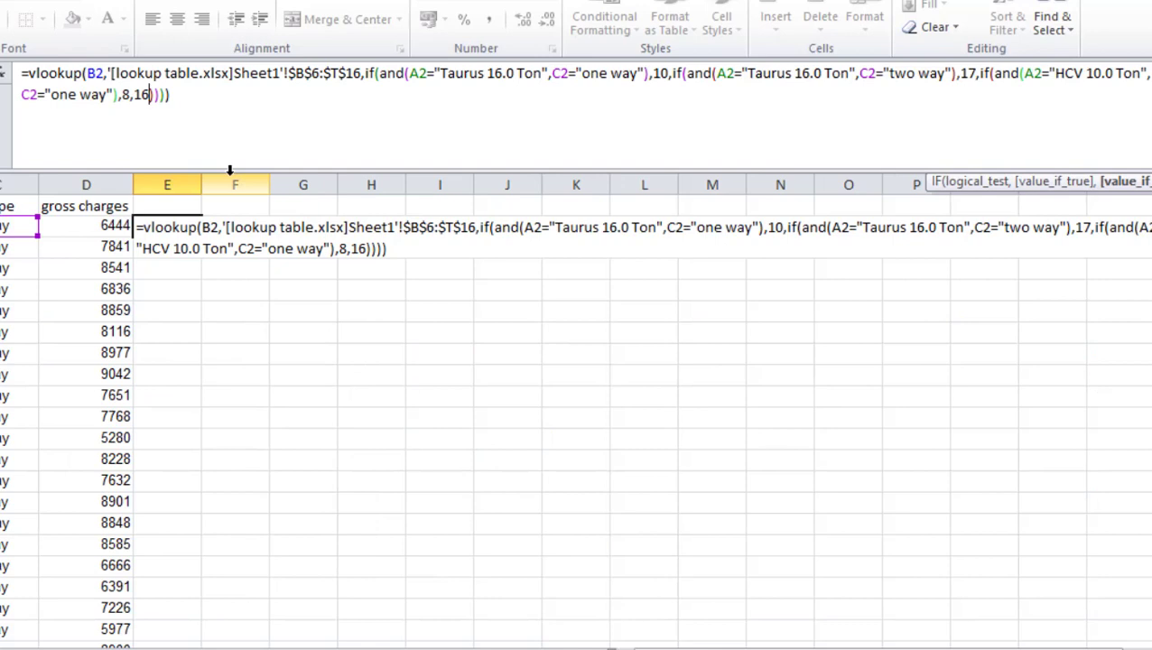
key("Return")
- Copy E2's formula down column E and compare the charges against the gross charges in column D
left_click(152, 226)
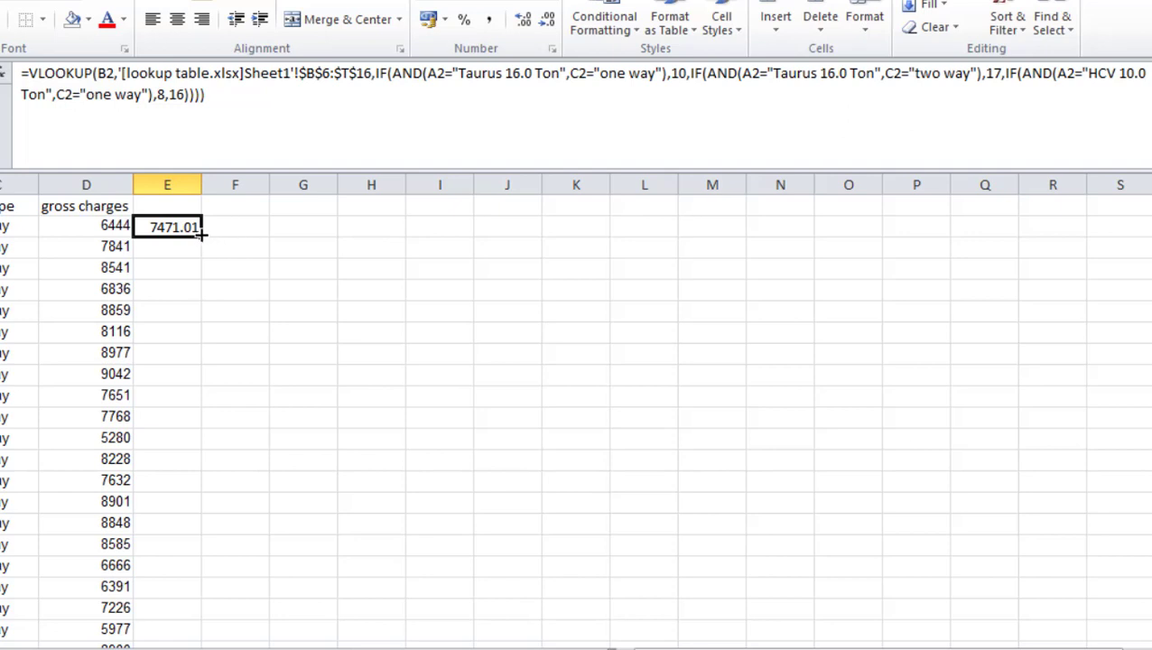
mouse_move(202, 236)
left_mouse_down()
mouse_move(188, 637)
mouse_move(175, 604)
mouse_move(163, 612)
left_mouse_up()
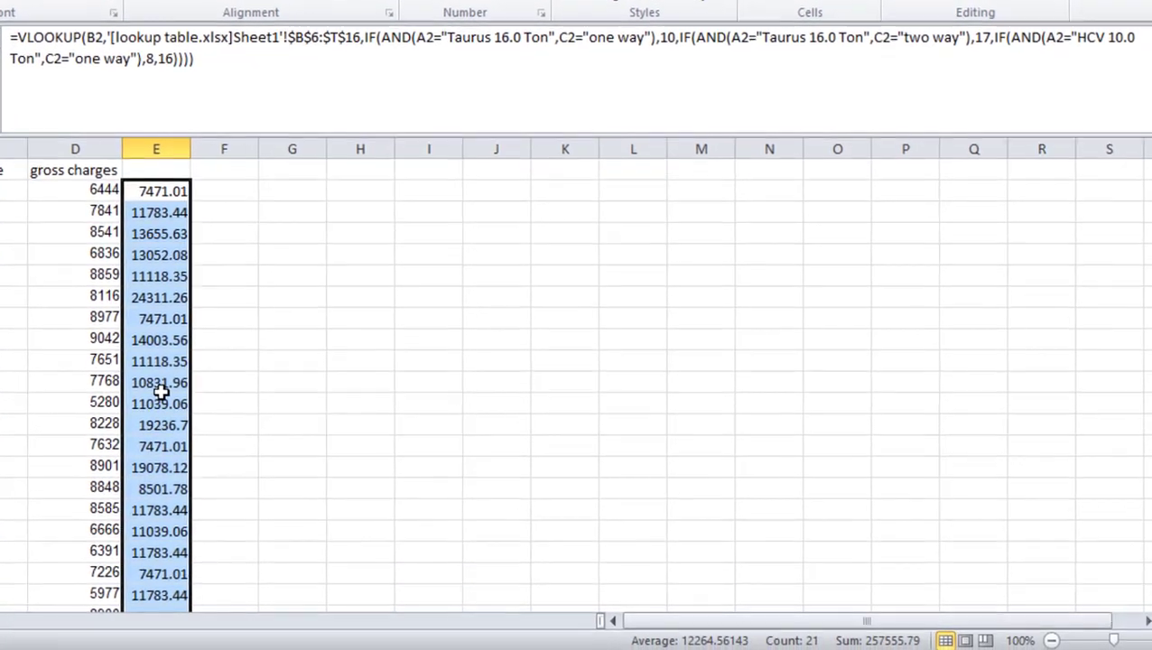
left_click_drag(82, 193, 72, 364)
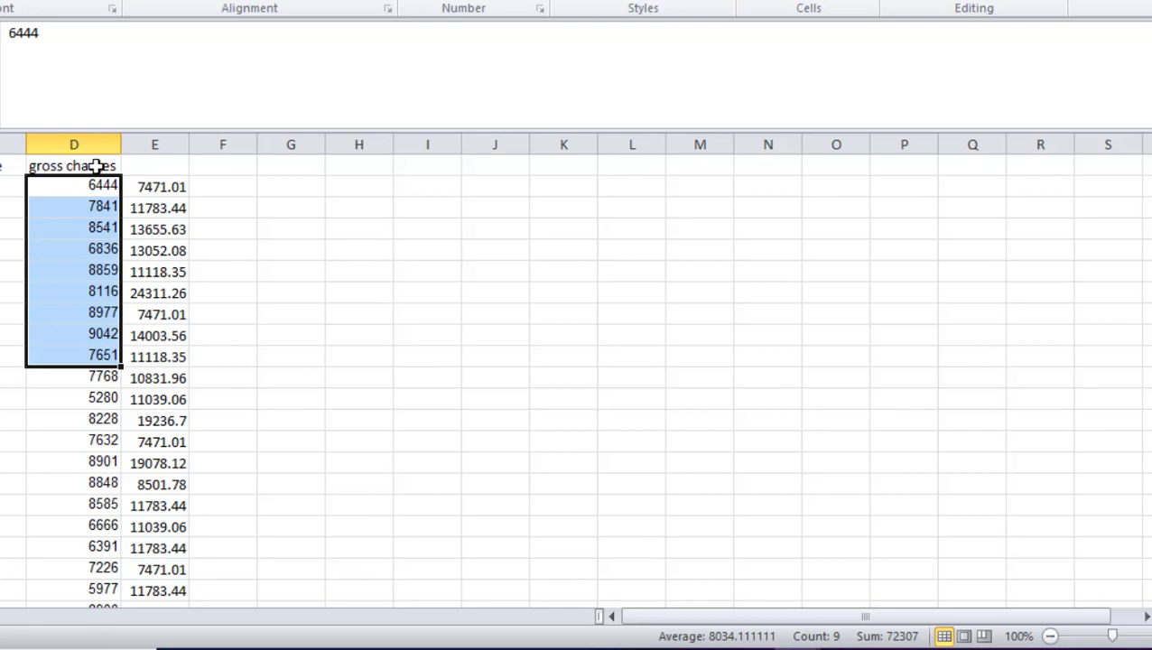
left_click_drag(72, 187, 72, 271)
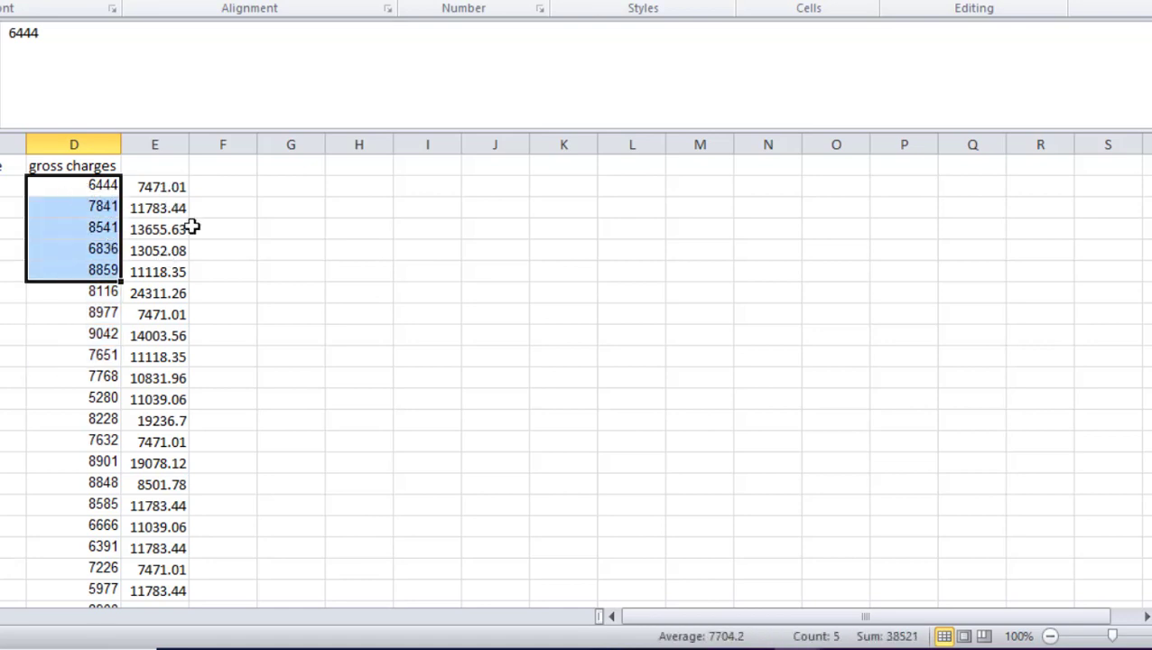
left_click(167, 185)
left_click(95, 187)
left_click(171, 187)
left_click(79, 226)
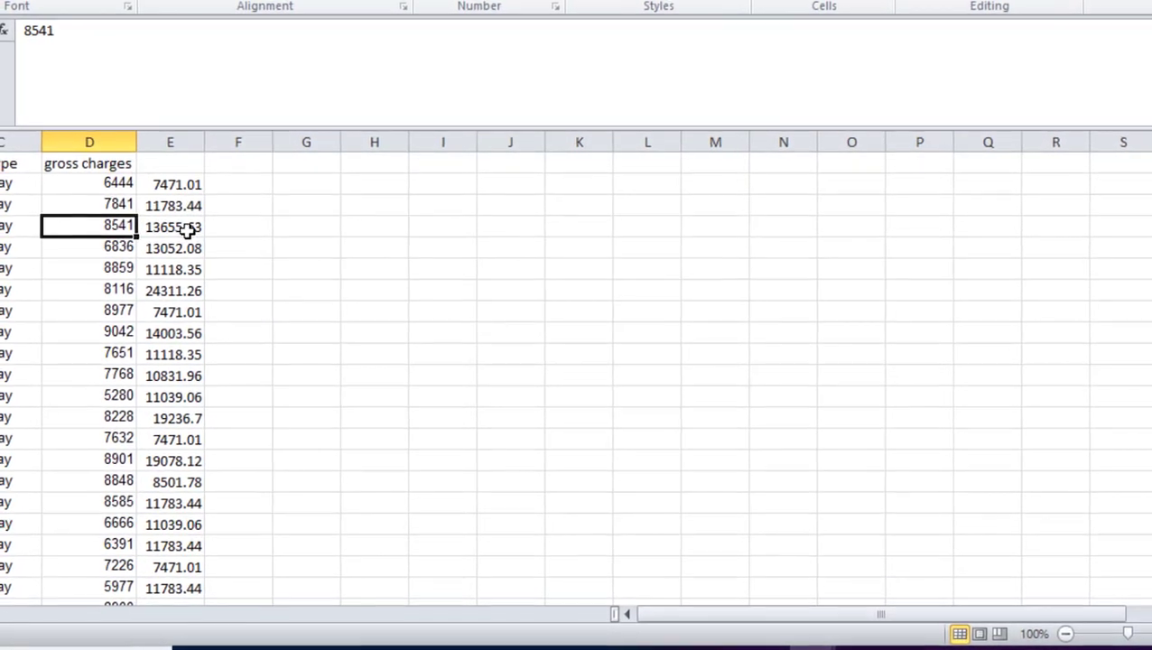
left_click(176, 228)
left_click(99, 267)
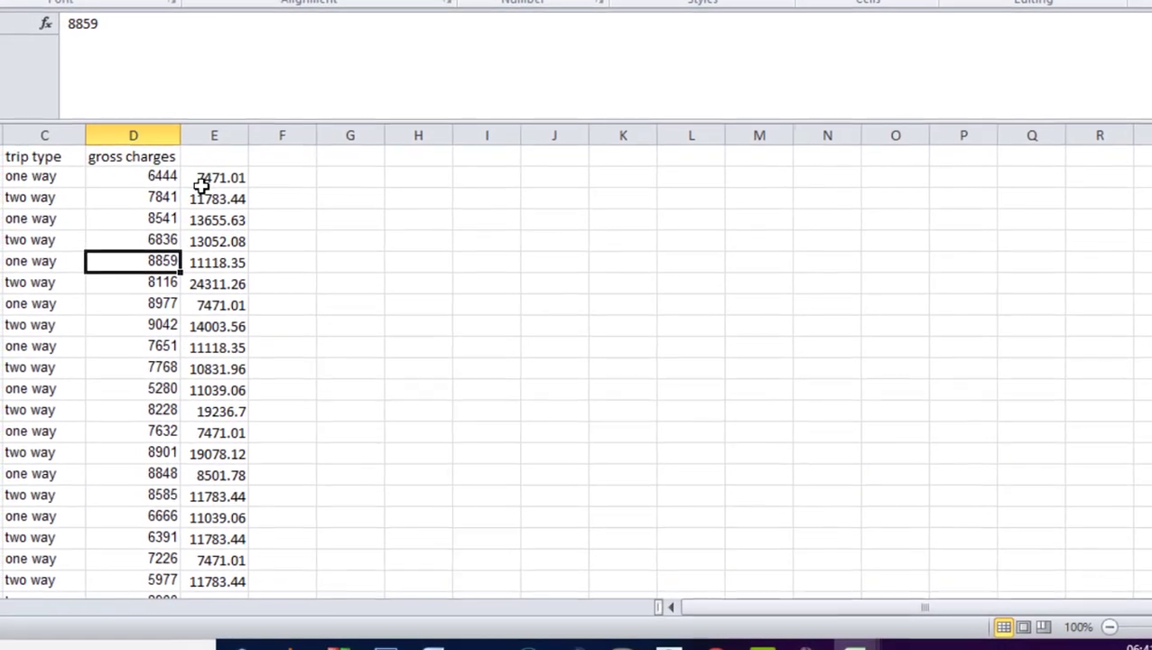
left_click(200, 184)
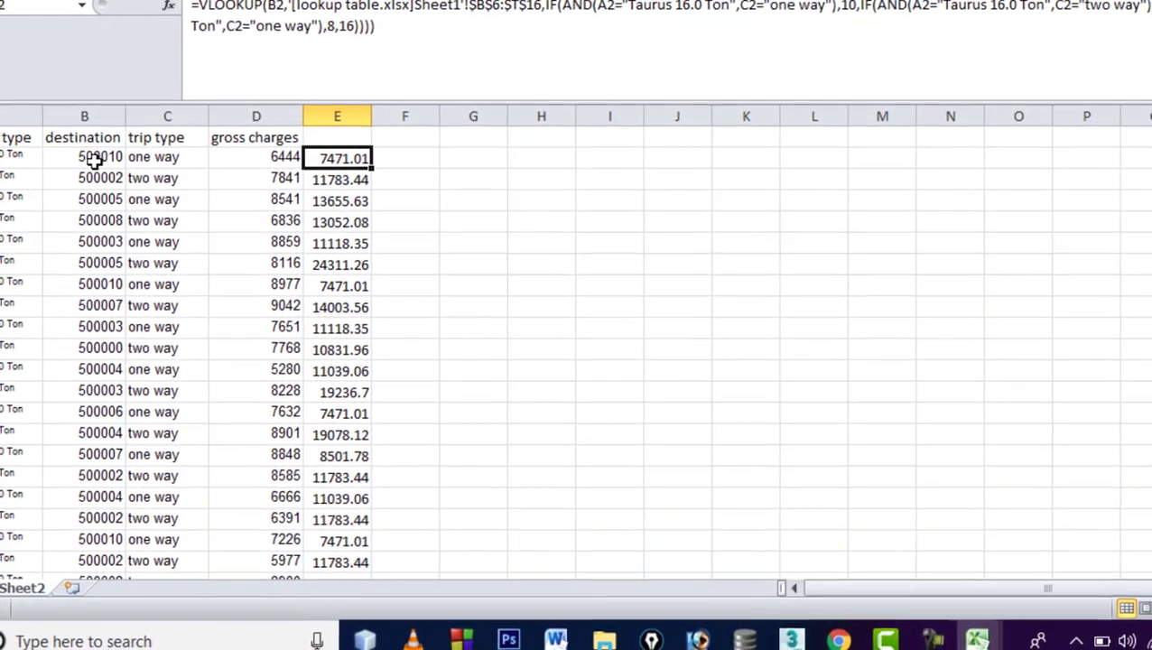
left_click(58, 160)
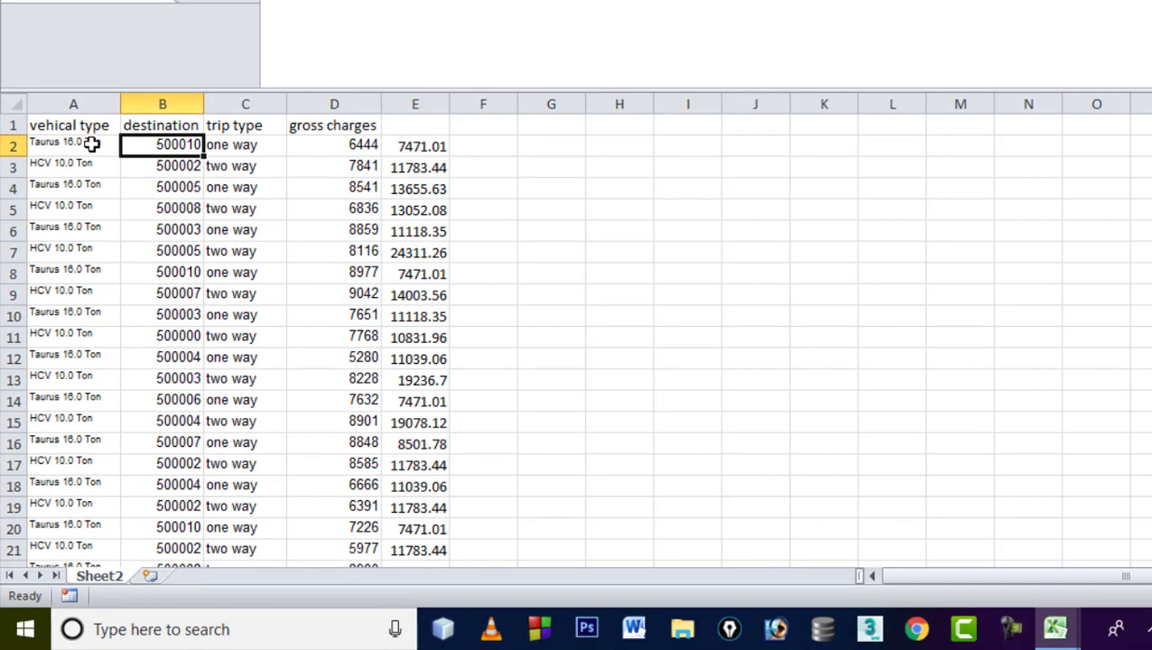
left_click(401, 144)
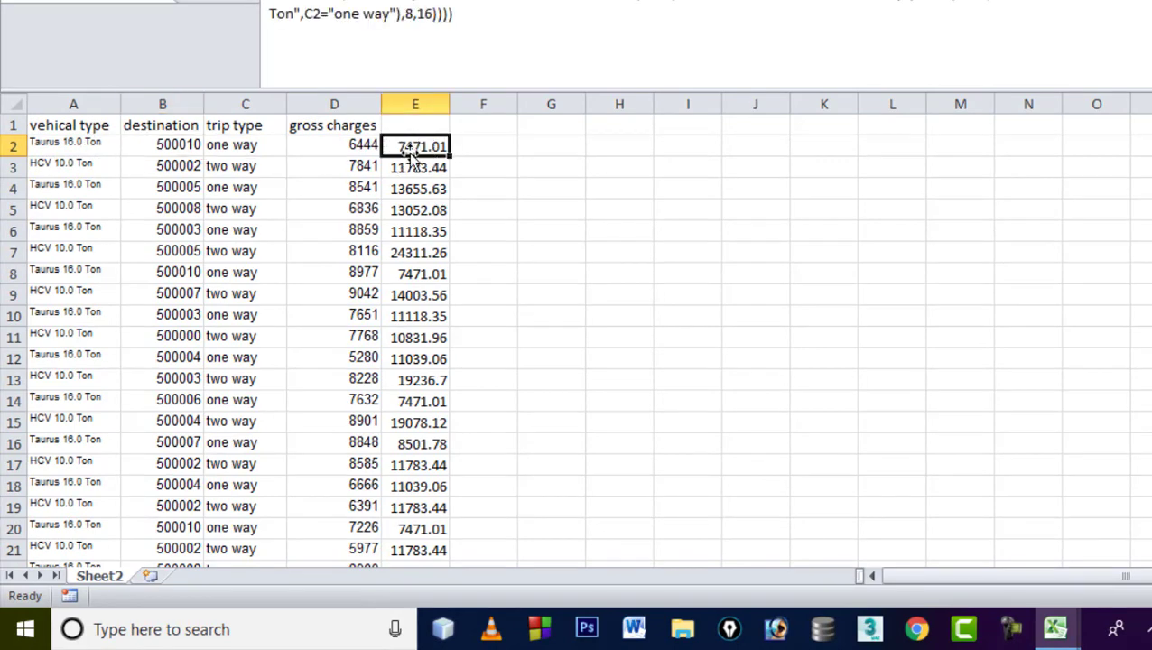
mouse_move(1055, 629)
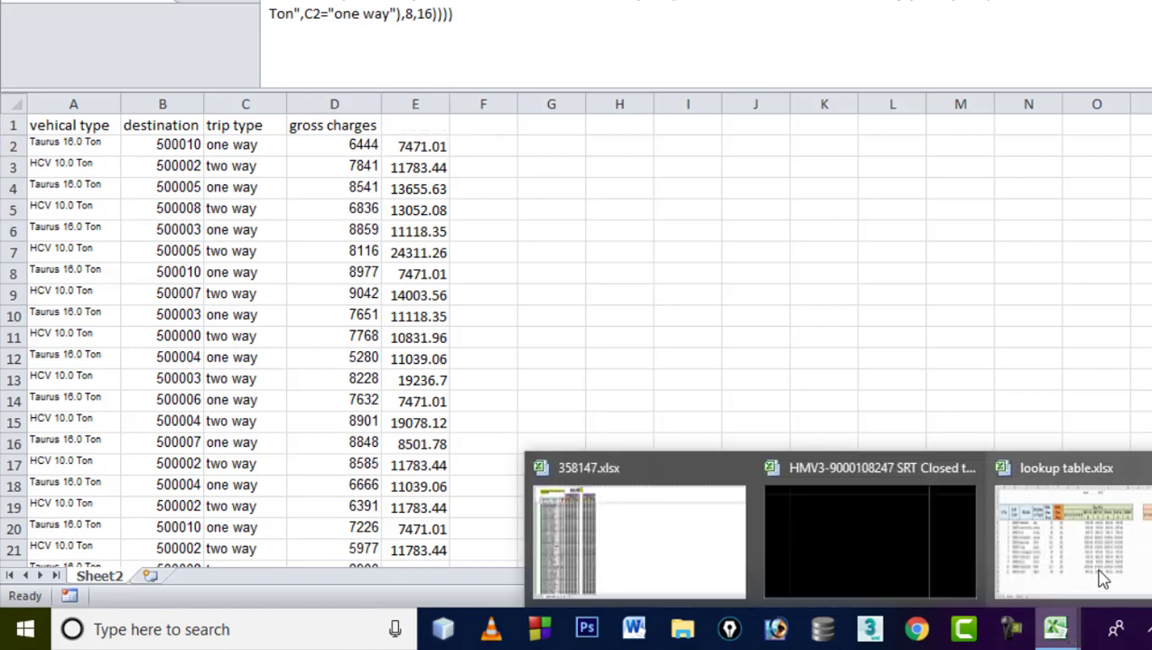
left_click(1100, 577)
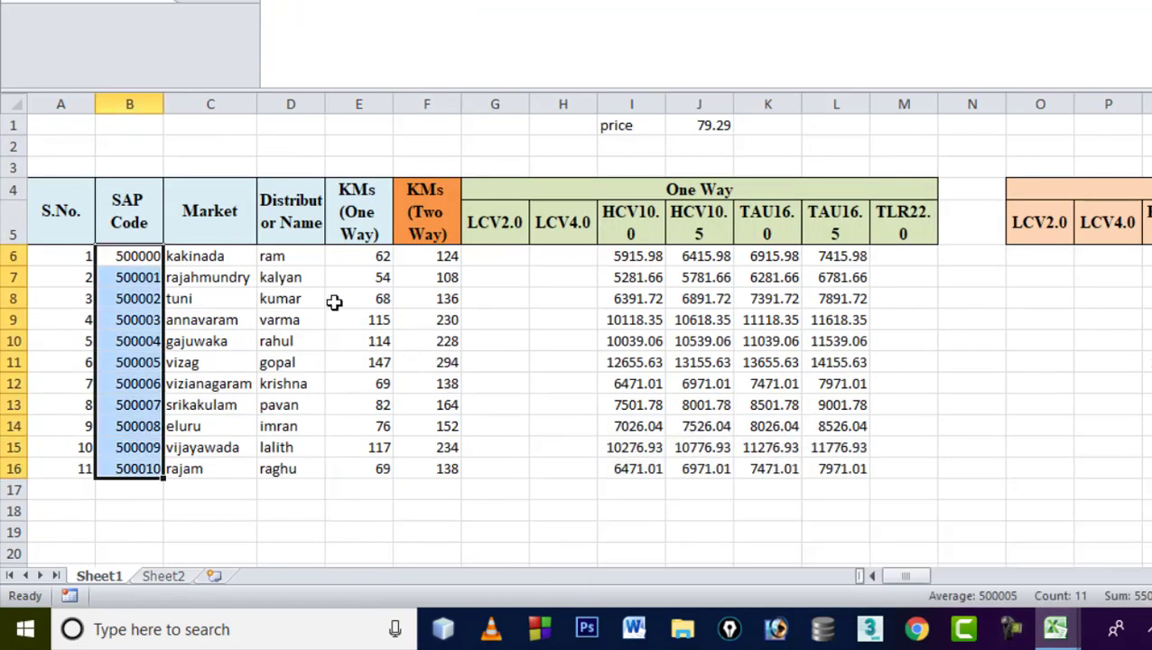
left_click(129, 470)
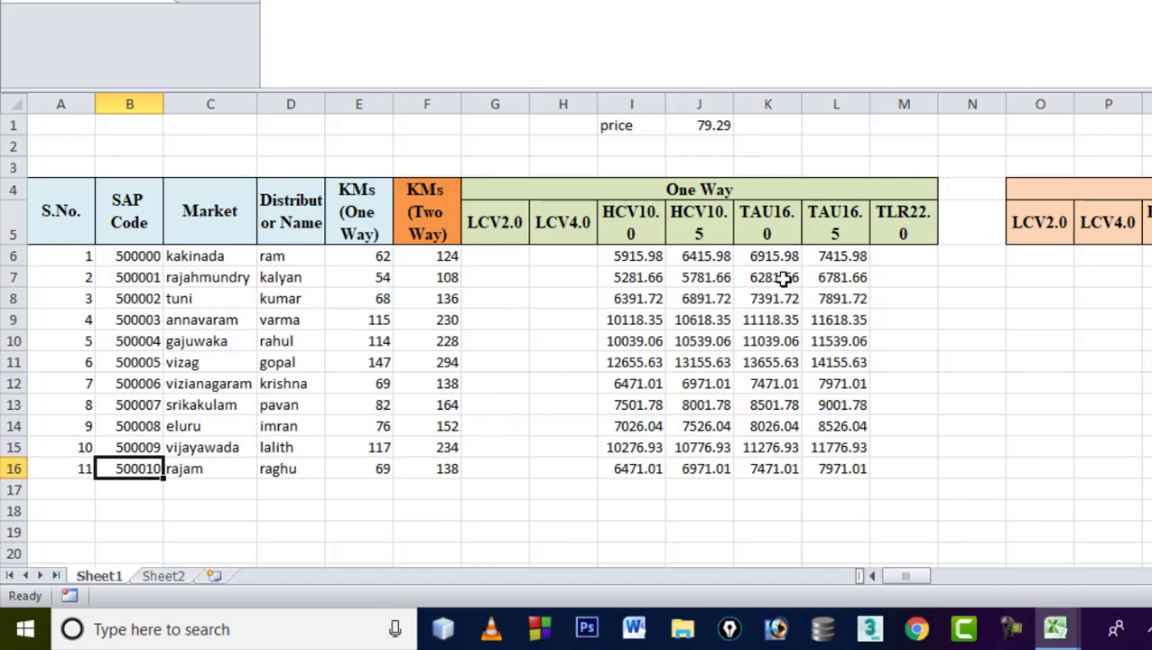
left_click(760, 469)
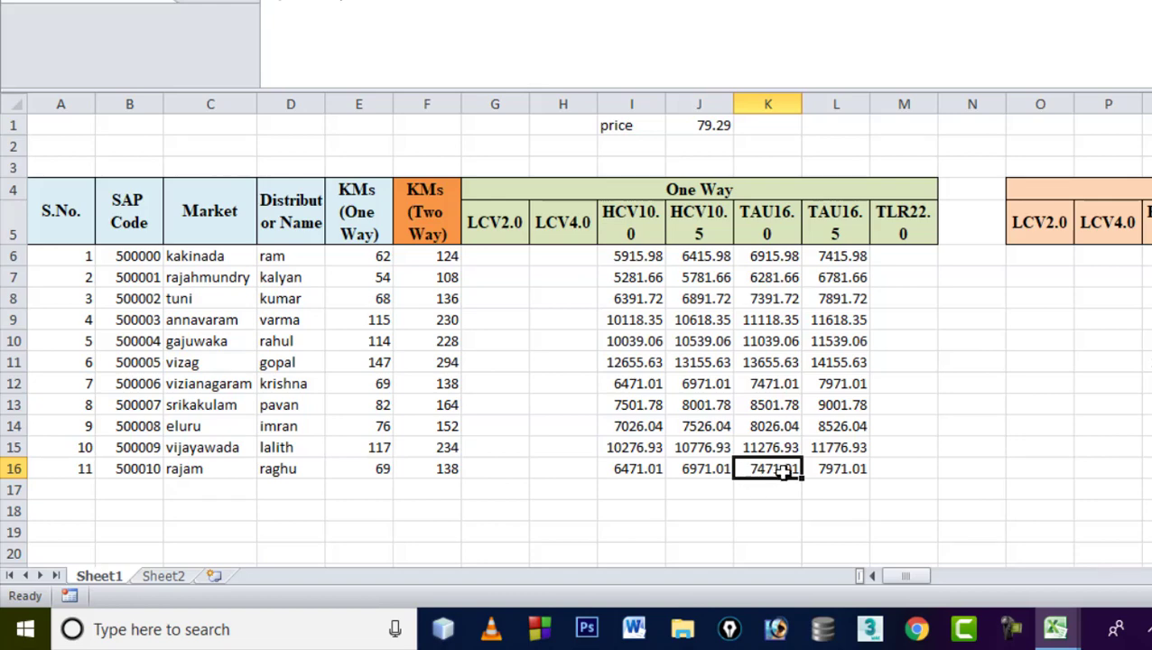
left_click(1056, 629)
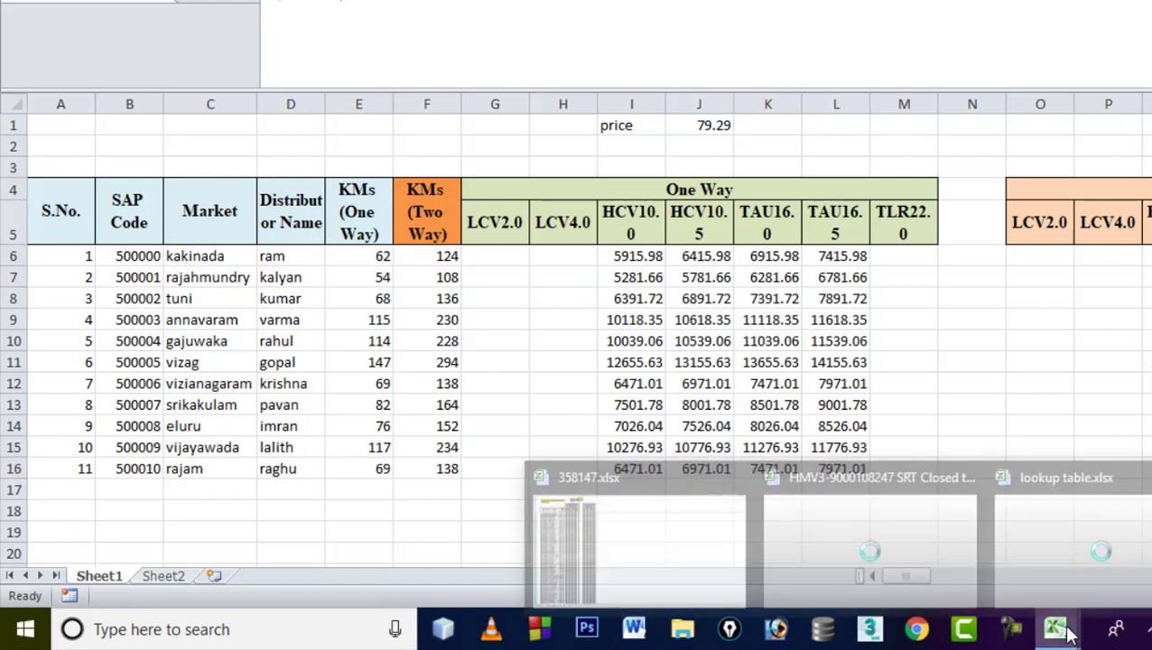
left_click(869, 541)
- Enter trip row 23: HCV 10.0 Ton, destination 500007, two way, gross charge 9779
scroll(621, 377, "down", 2)
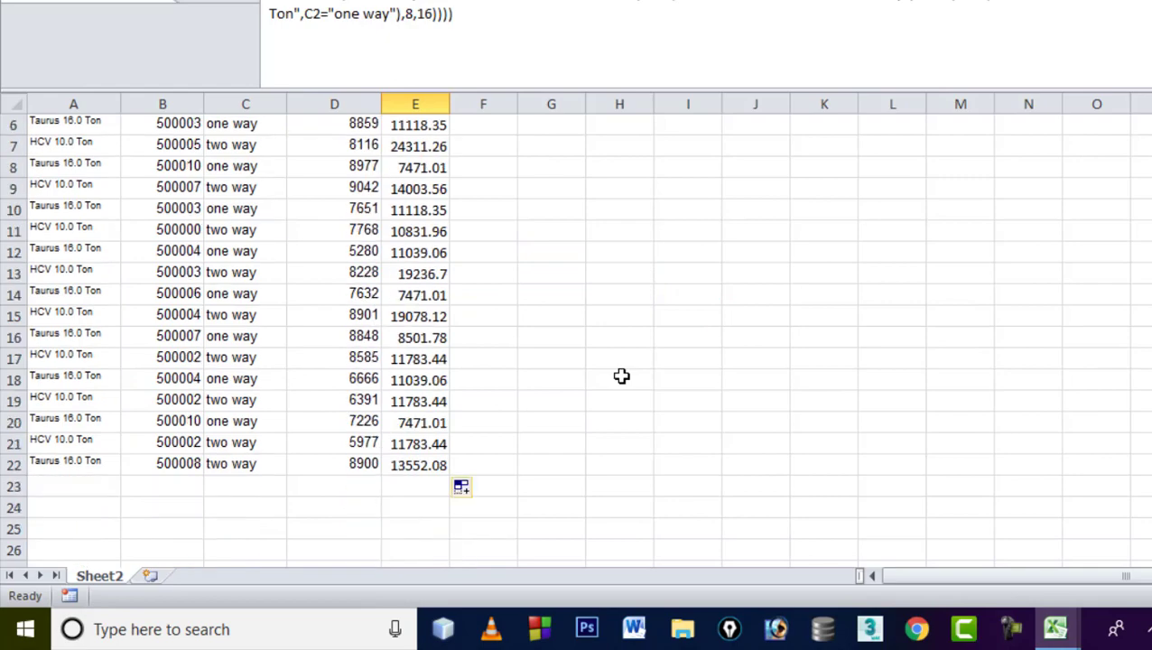
scroll(621, 377, "down", 2)
left_click(74, 379)
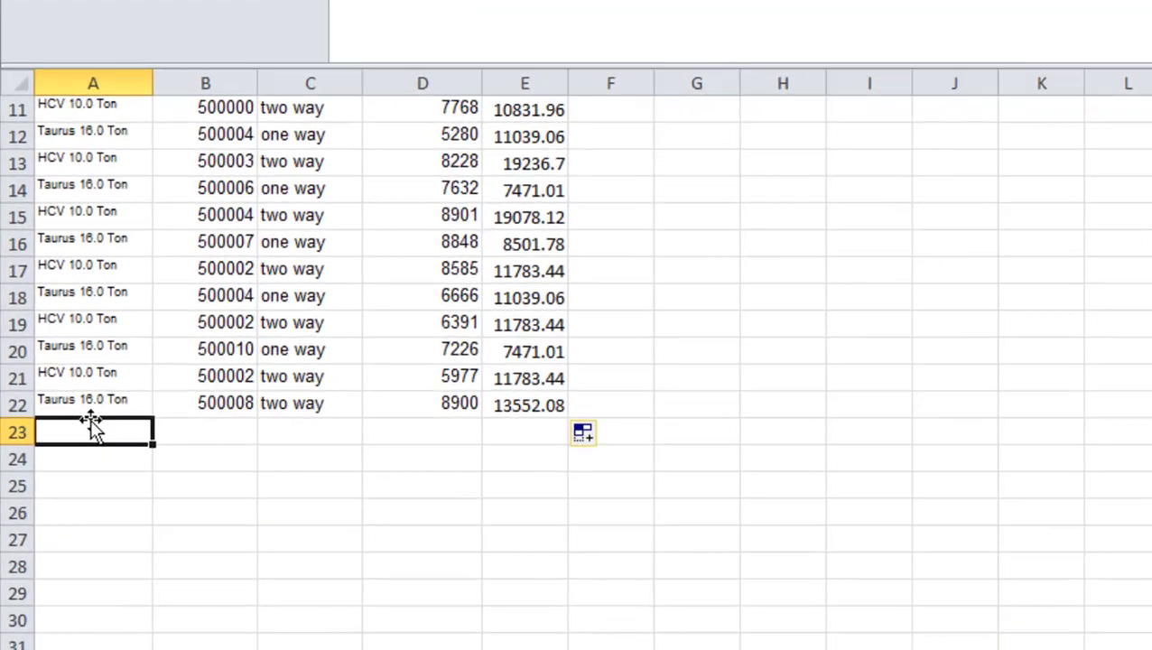
type("h")
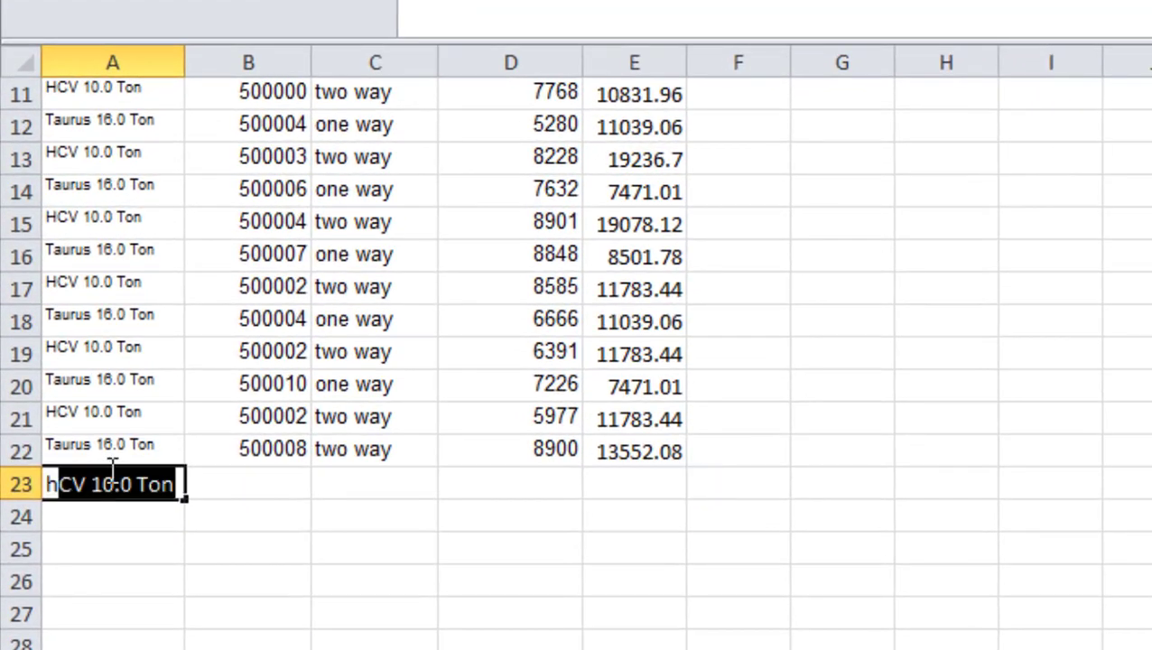
type("cv")
key("Tab")
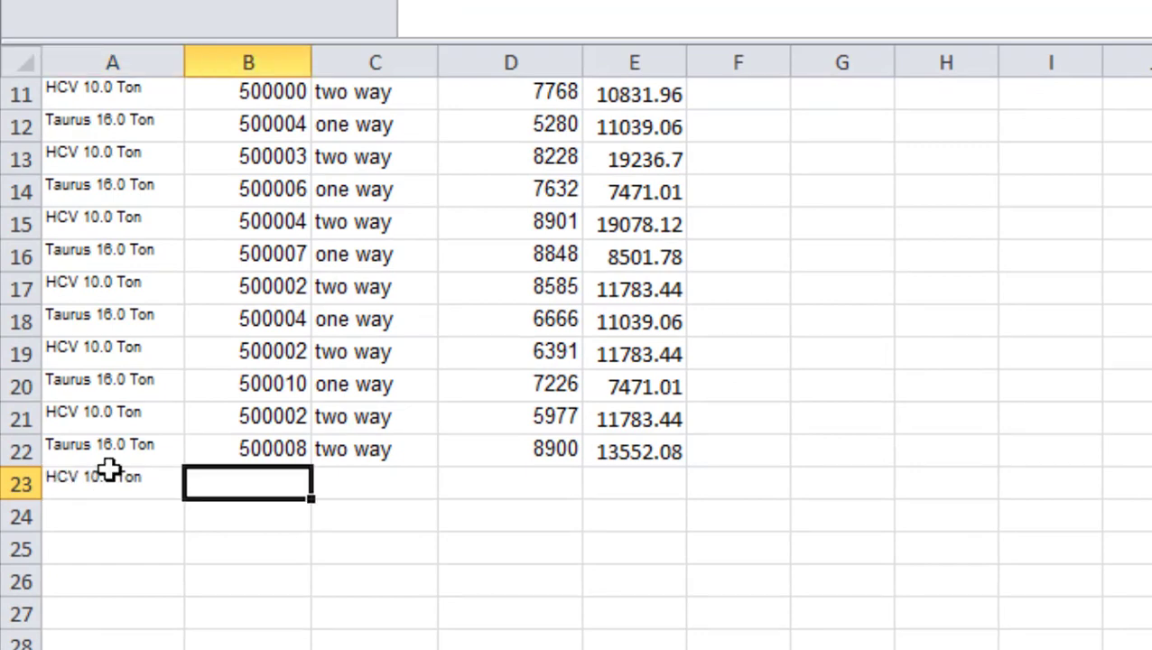
type("5000")
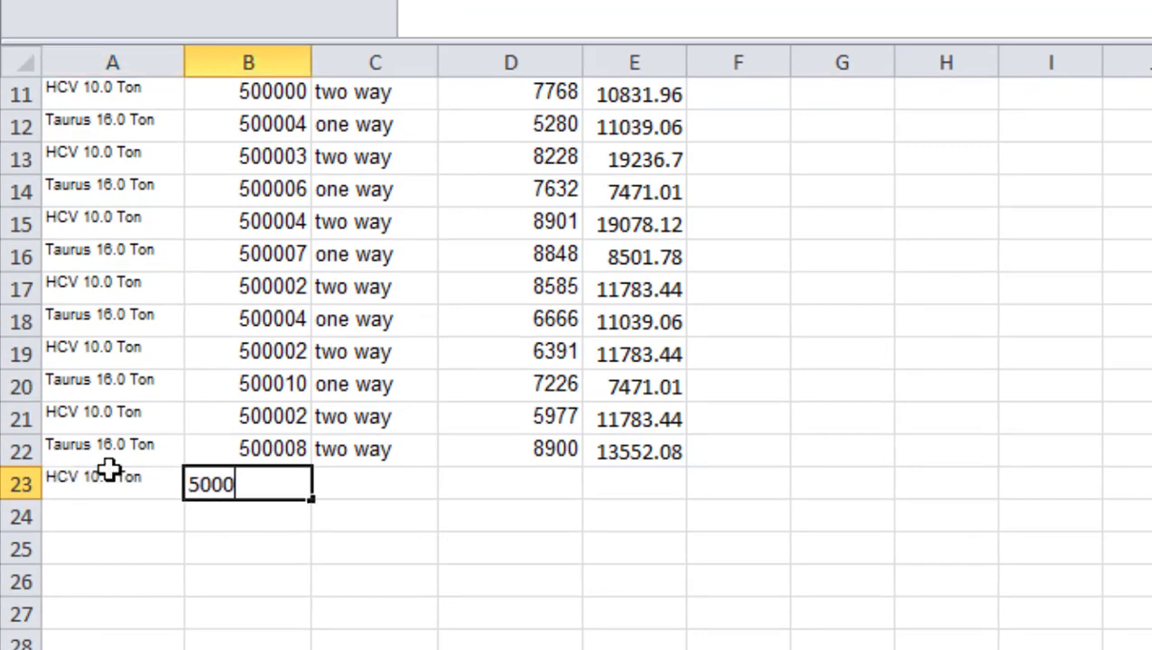
type("07")
key("Tab")
type("two")
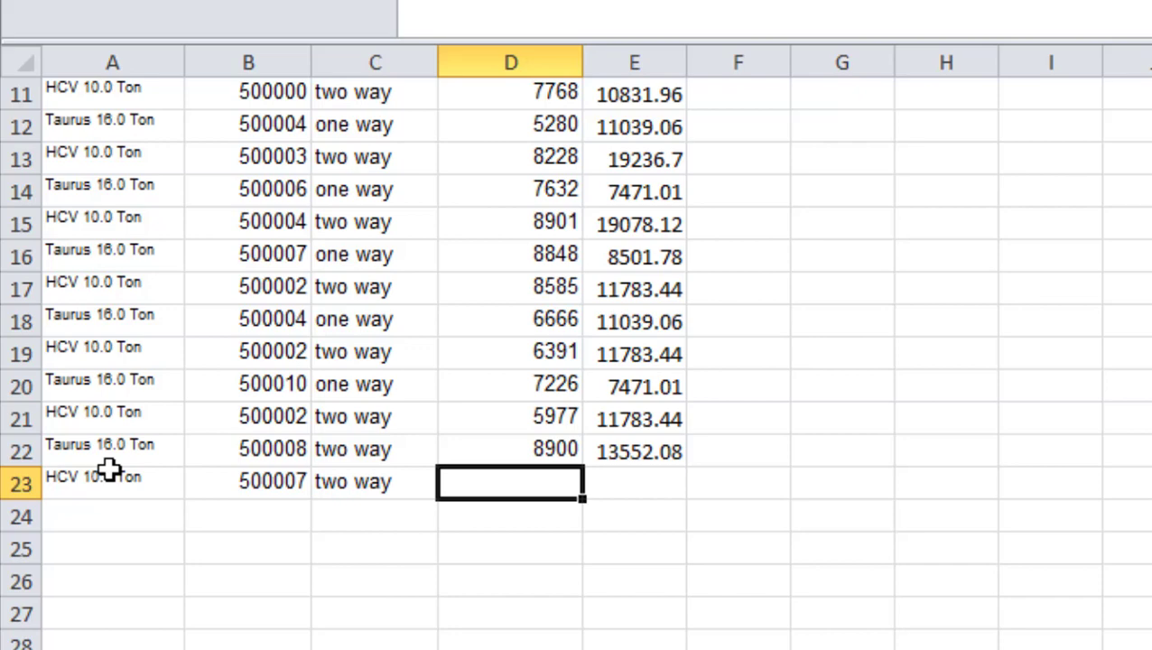
type("9779798")
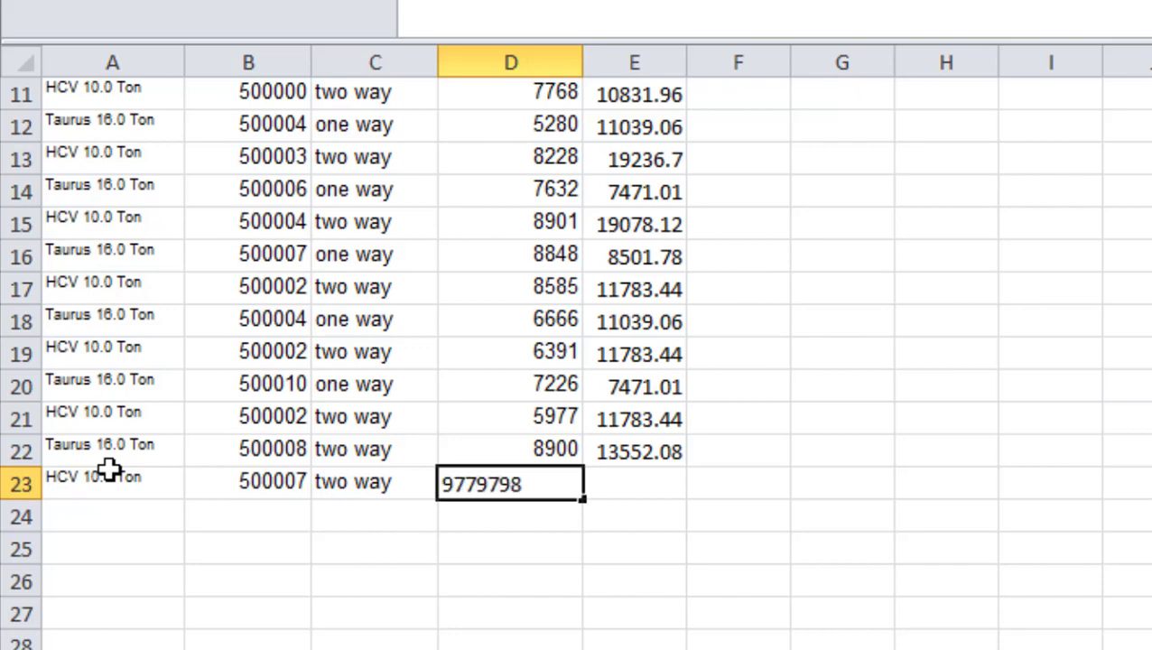
key("BackSpace")
key("BackSpace")
key("BackSpace")
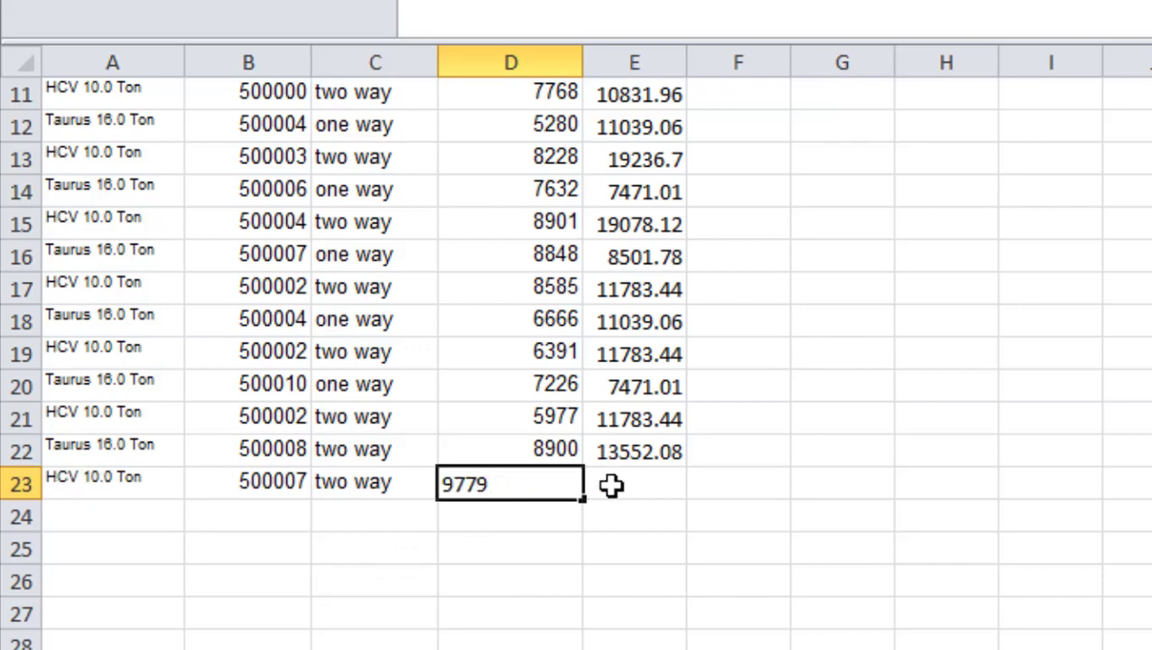
left_click(628, 479)
- Fill the charge formula from E22 into E23, giving 14003.56, and check the new row
left_click(643, 456)
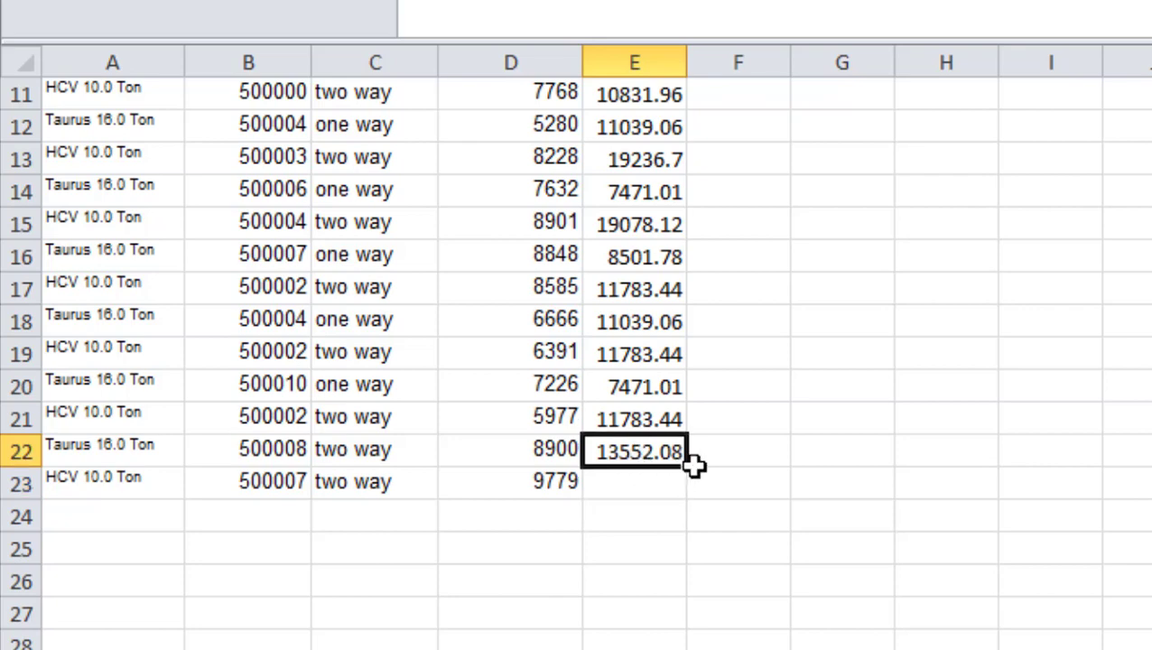
left_click_drag(686, 468, 688, 494)
left_click(650, 482)
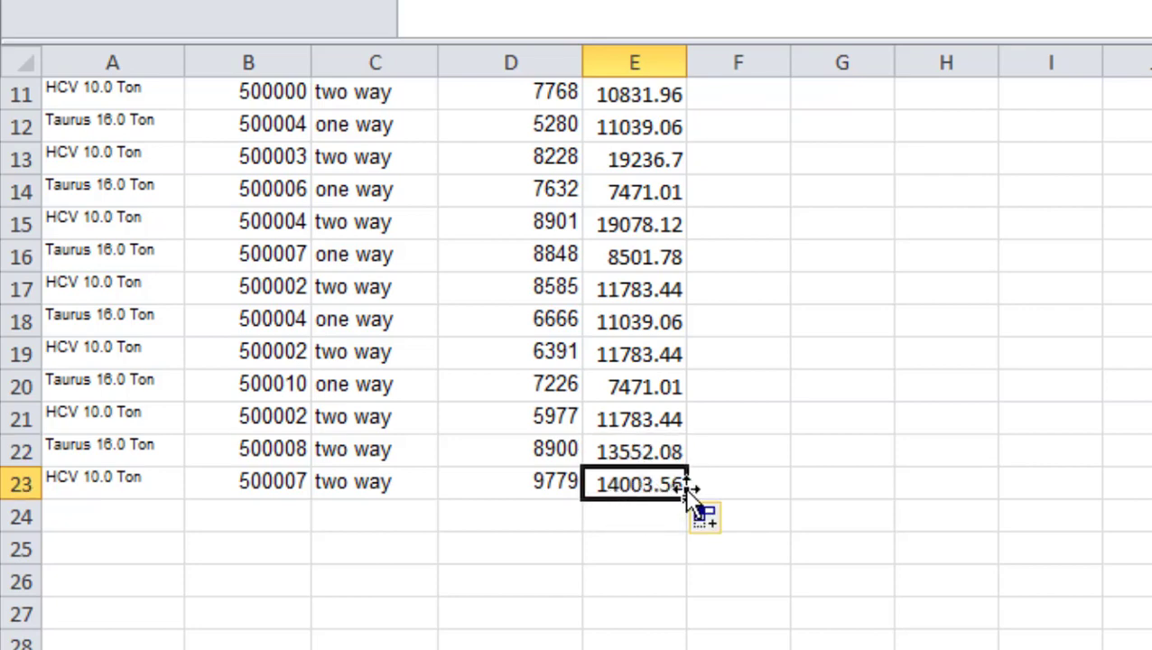
left_click(246, 485)
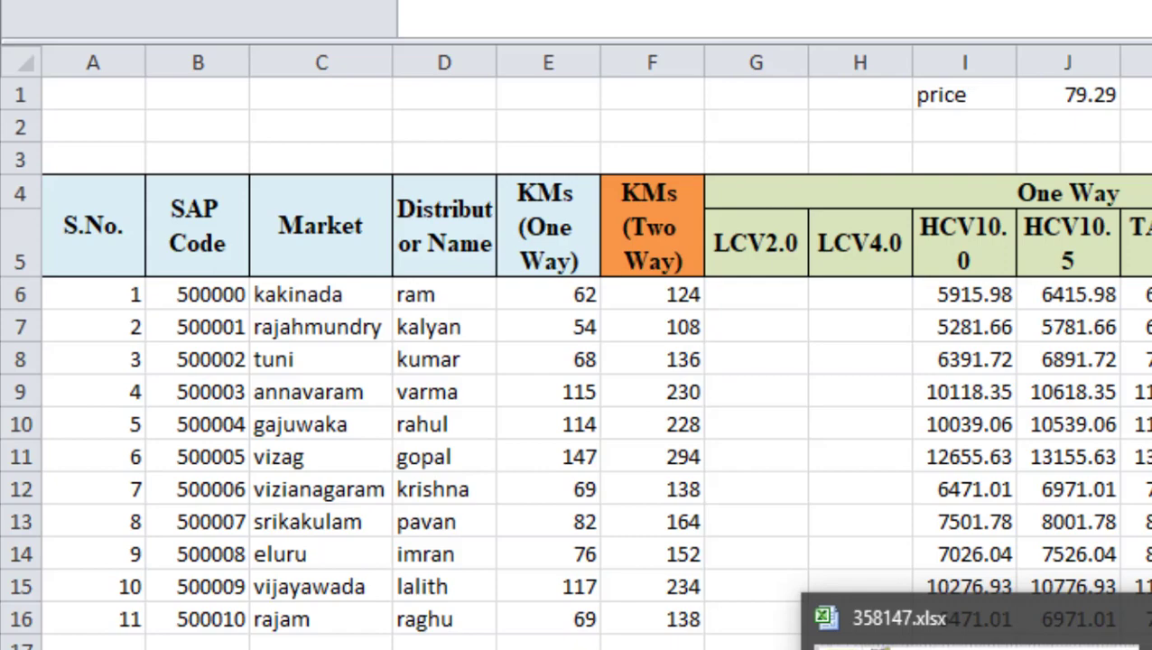
left_click(898, 623)
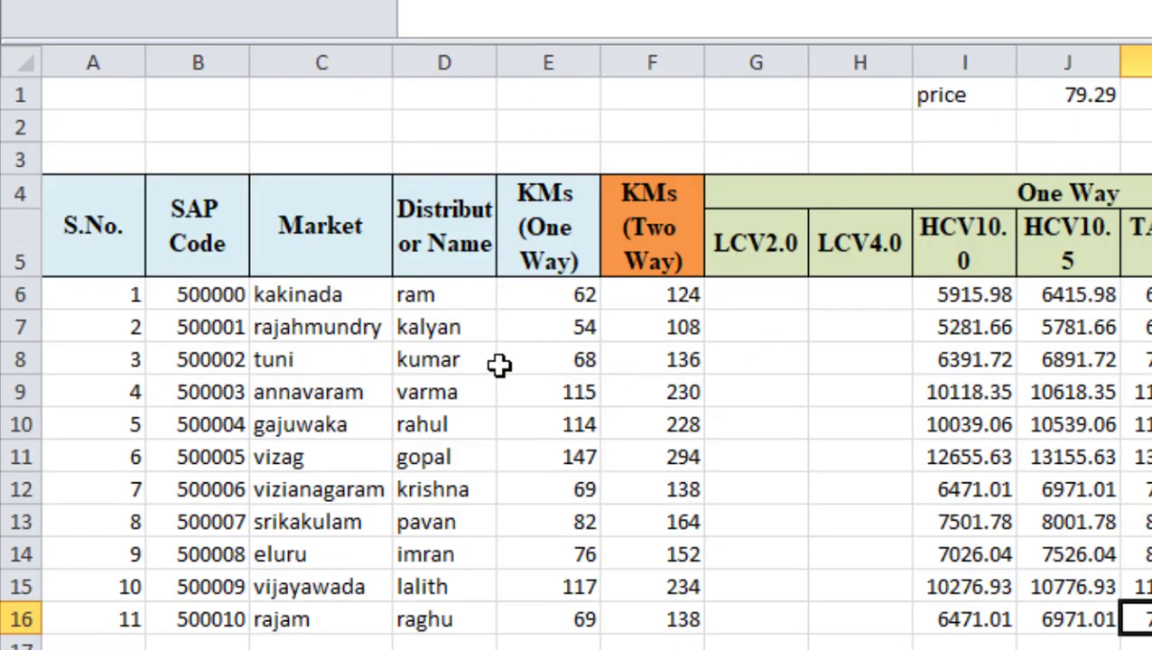
left_click(208, 521)
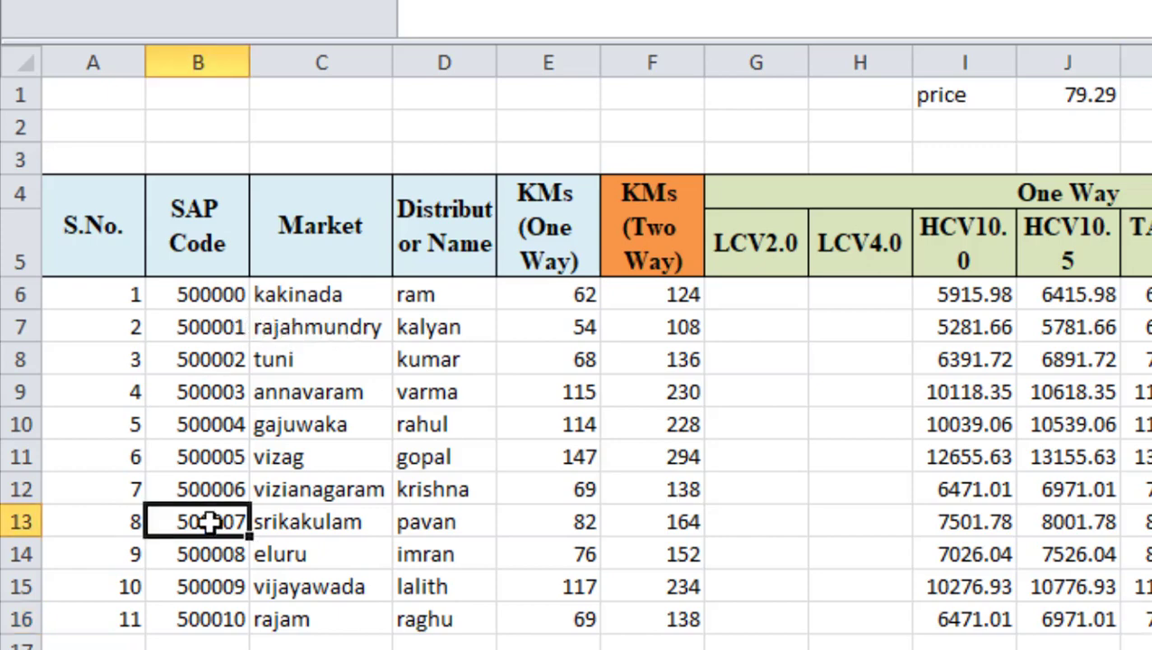
left_click(321, 522)
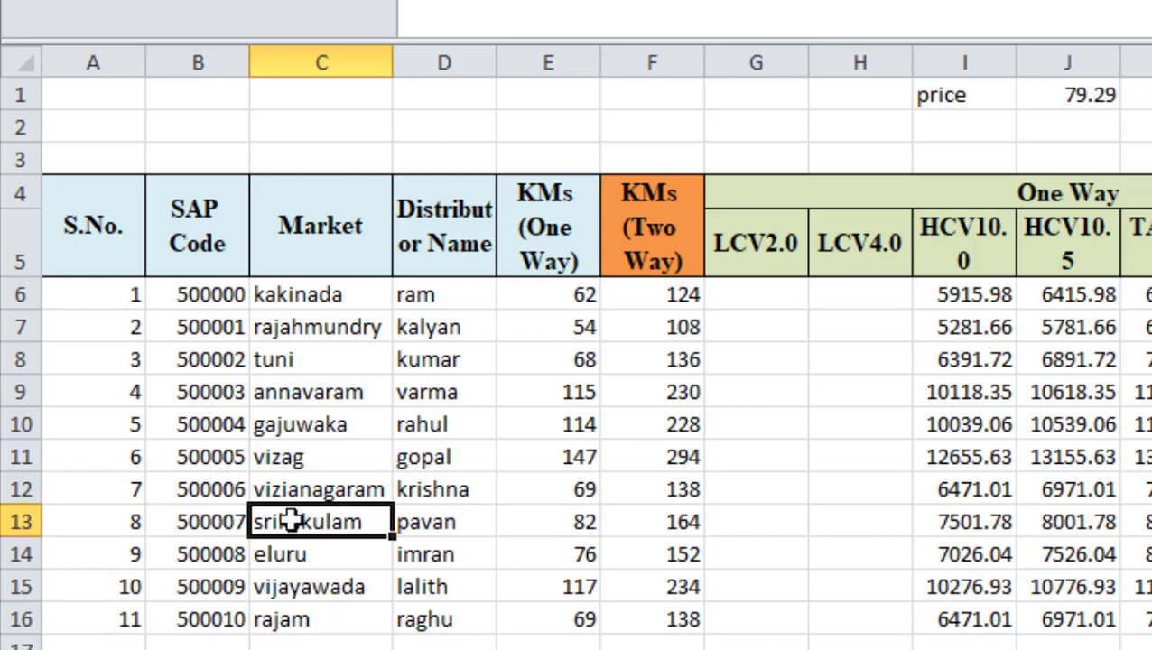
scroll(797, 522, "right", 3)
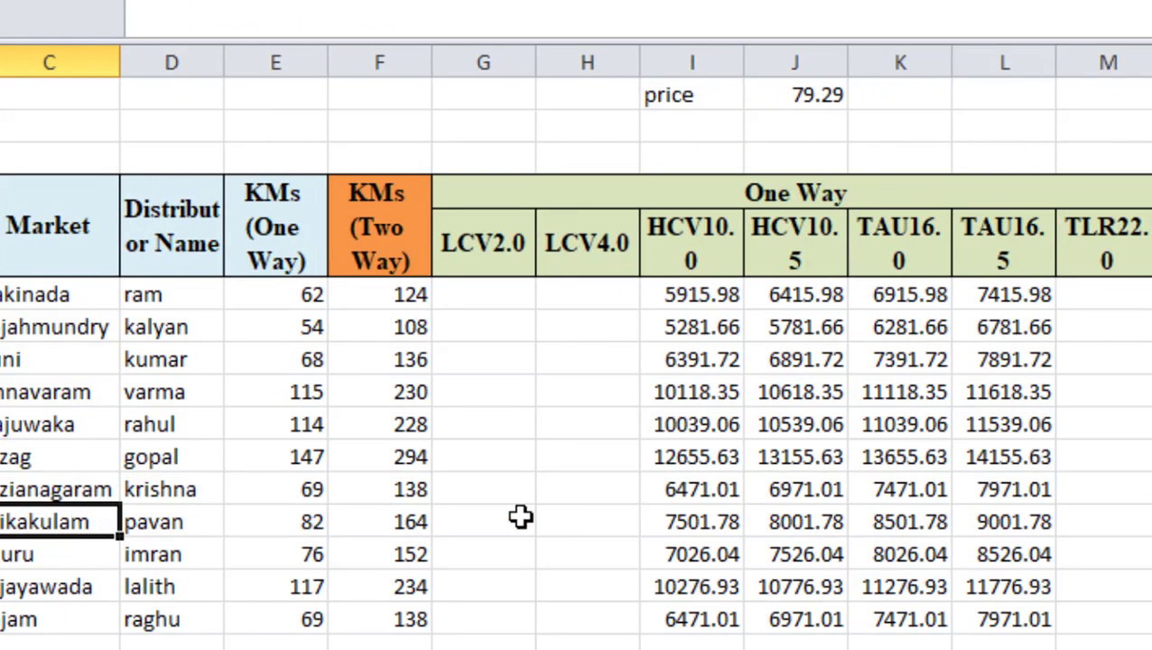
scroll(984, 501, "right", 3)
scroll(846, 514, "right", 4)
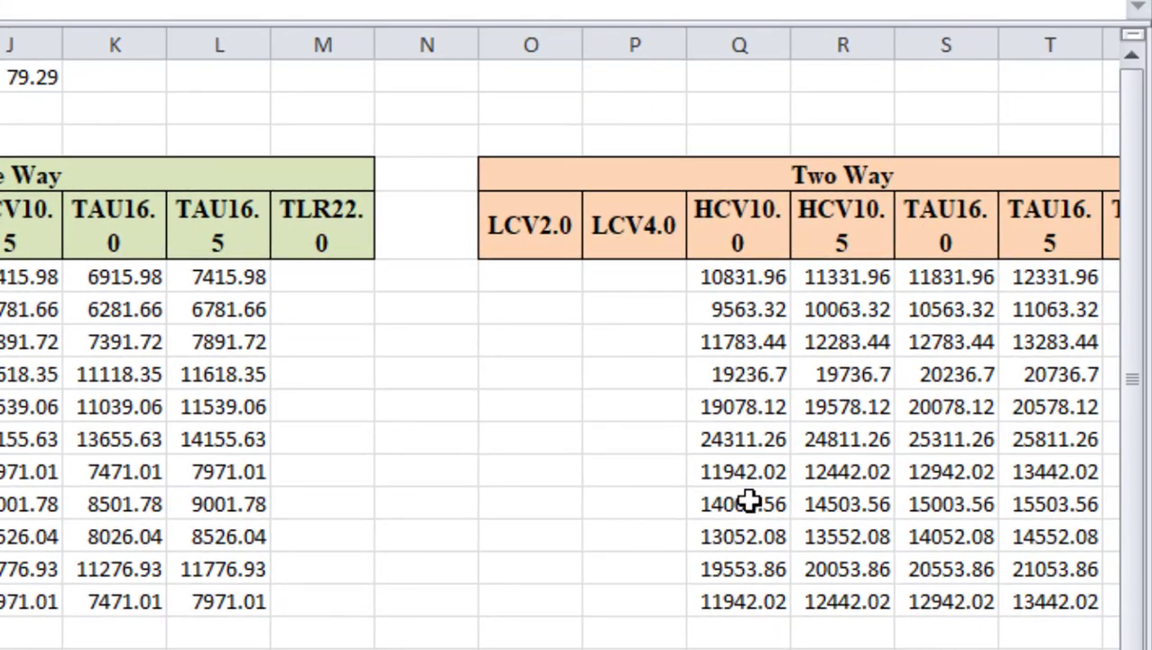
left_click(729, 502)
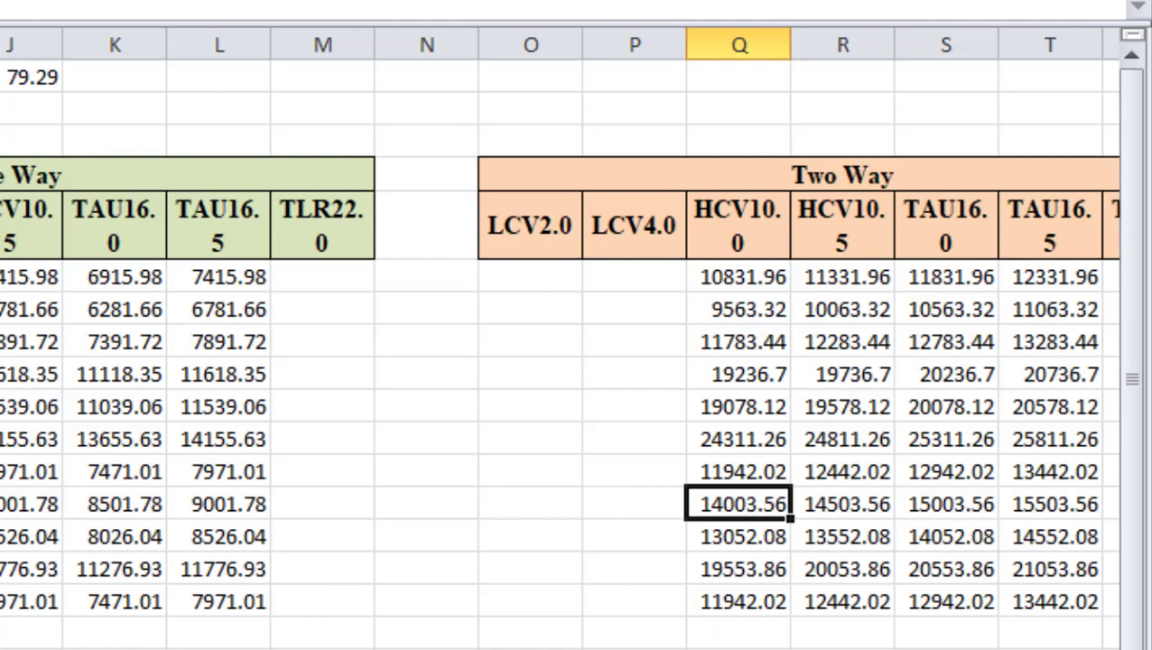
left_click(914, 600)
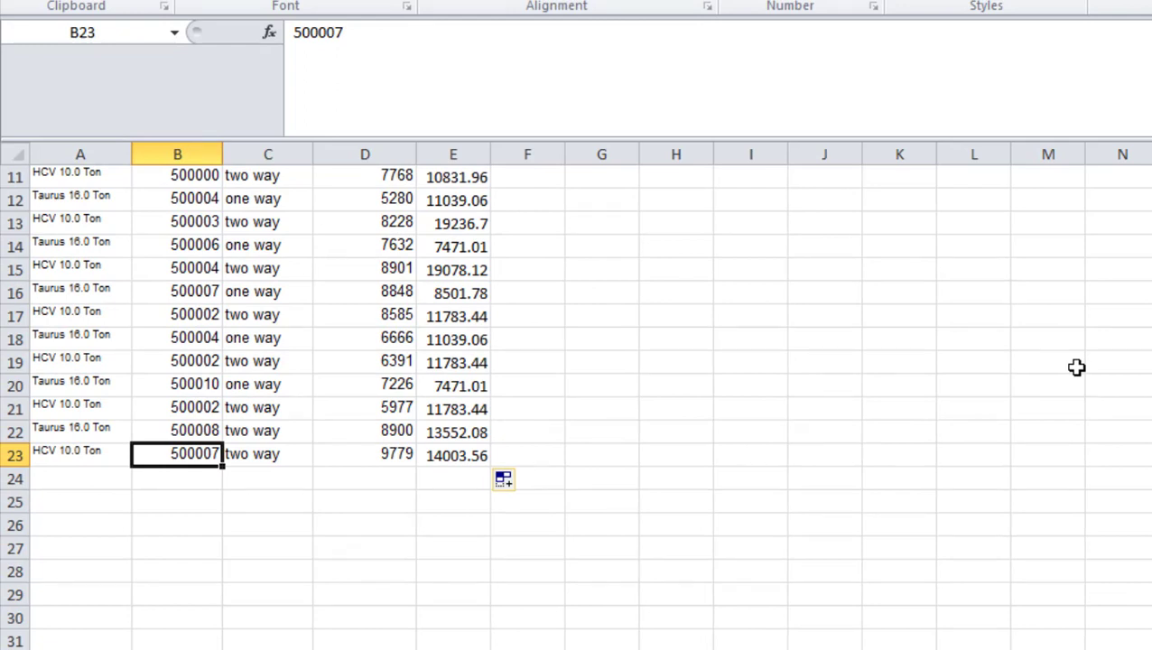
left_click(481, 456)
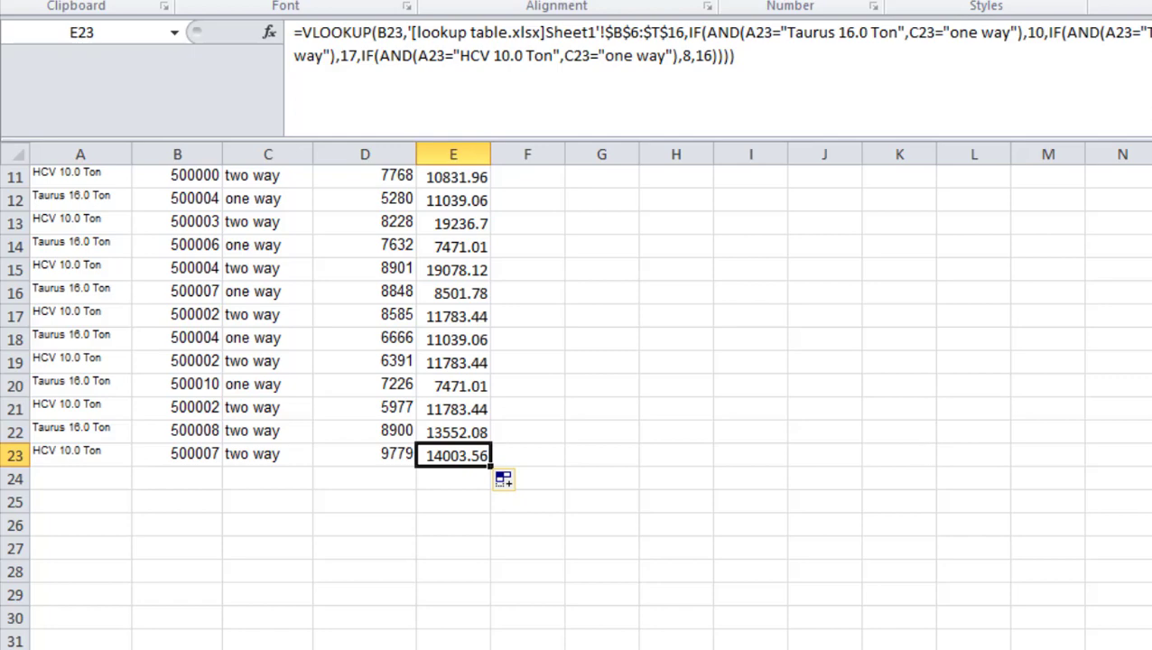
scroll(503, 480, "up", 3)
scroll(503, 479, "up", 1)
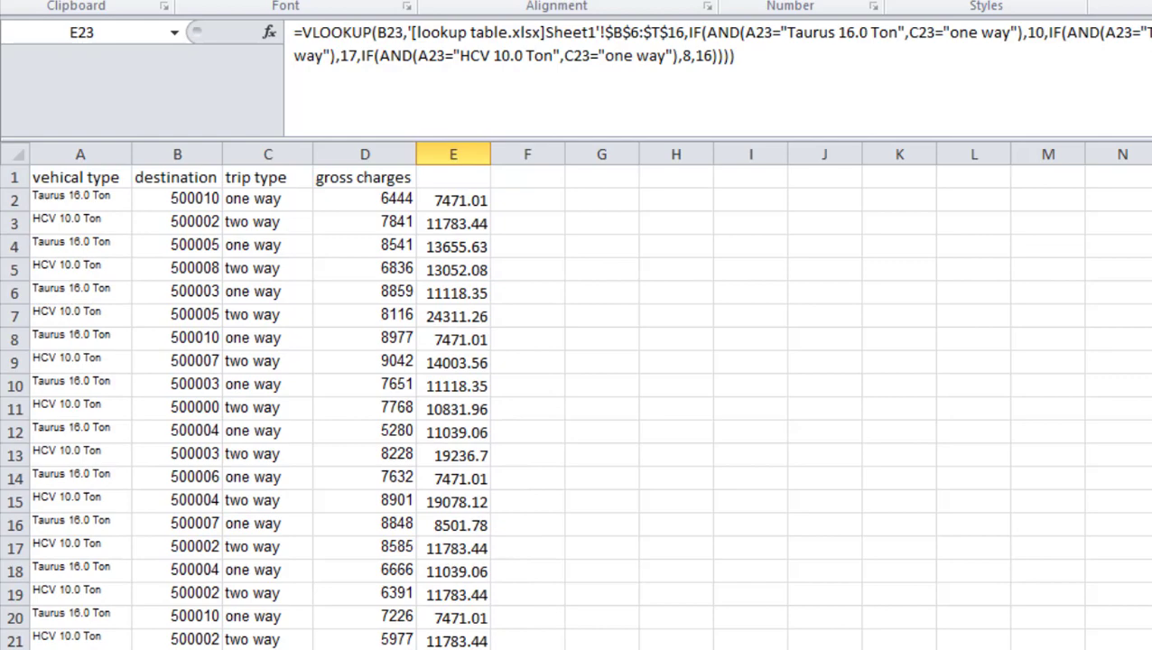